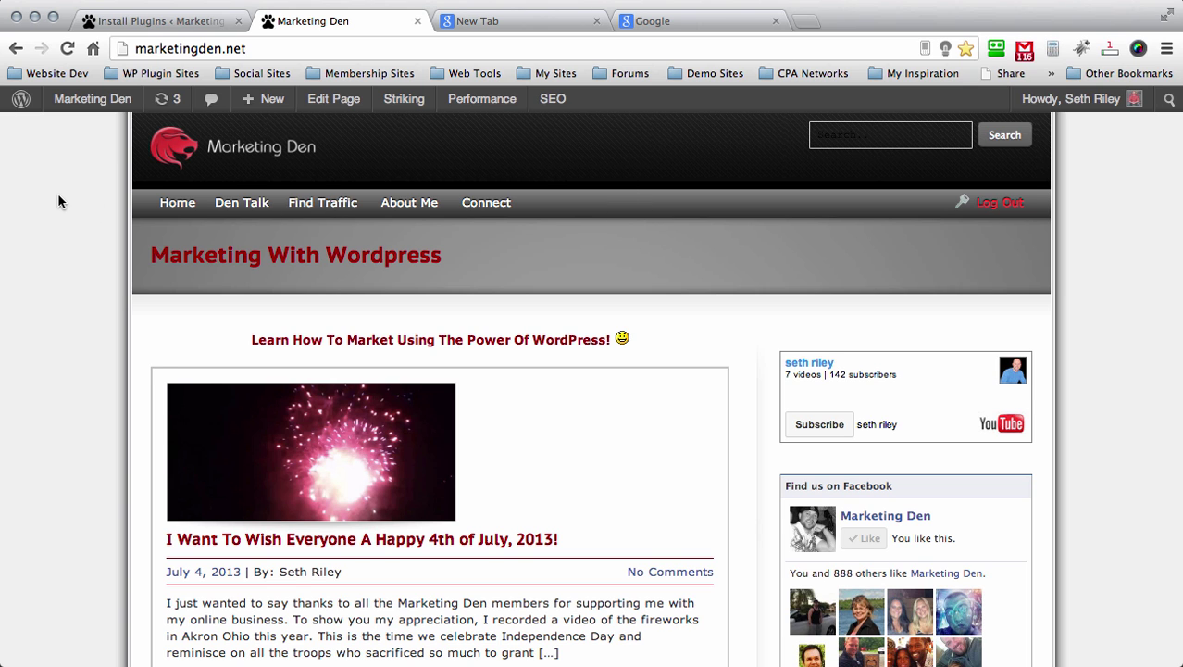
- Search Google for 'add this' in the empty new tab
scroll(58, 201, down, 3)
scroll(58, 200, down, 10)
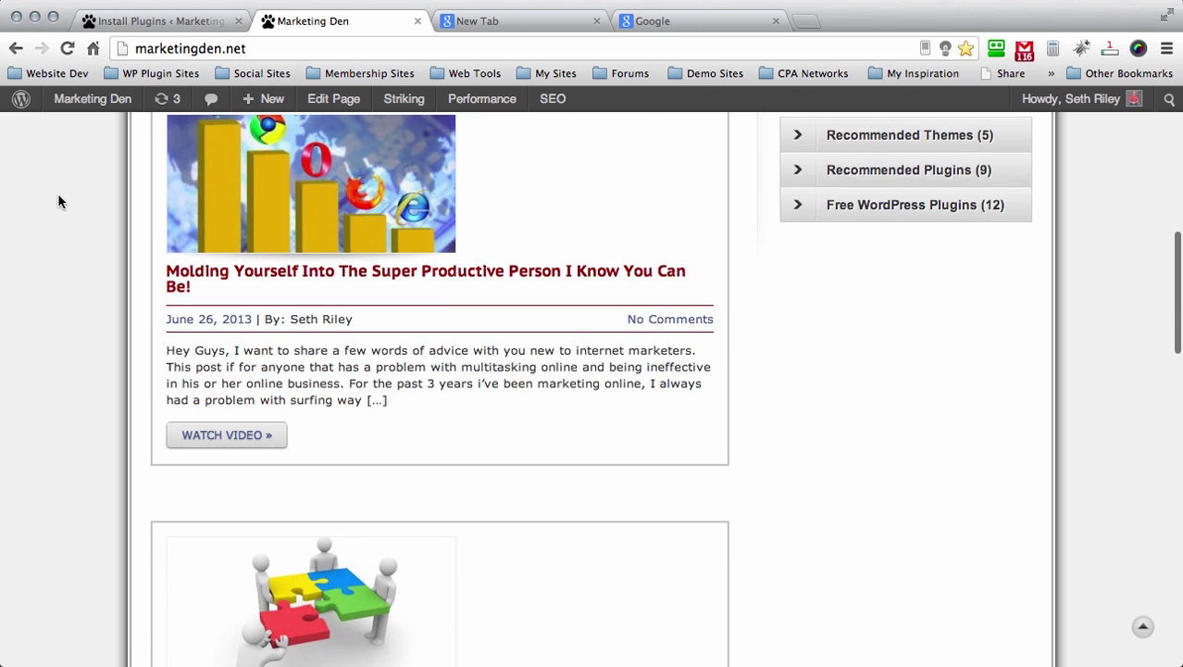
scroll(57, 201, down, 5)
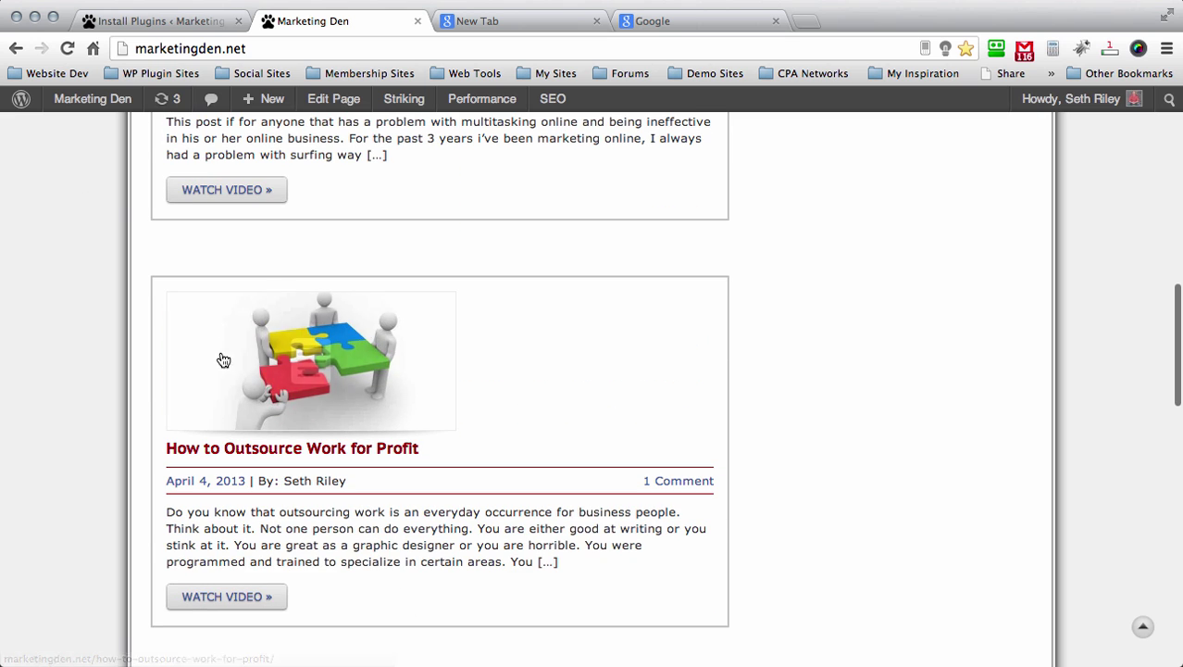
scroll(66, 369, up, 18)
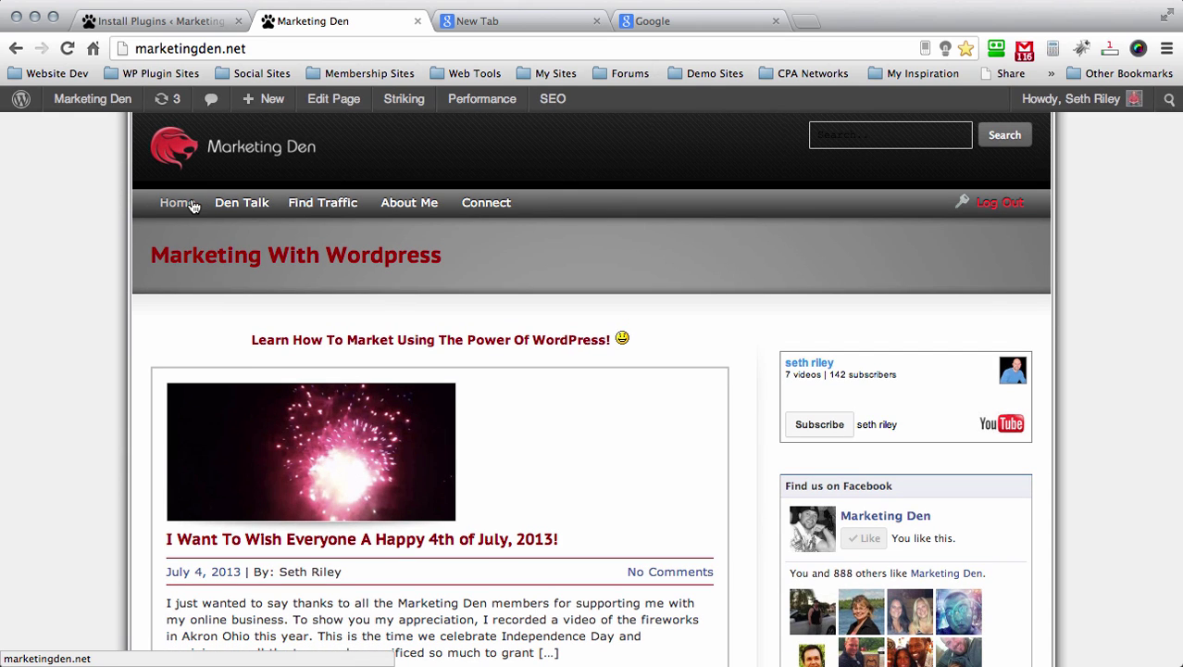
scroll(74, 195, down, 4)
scroll(74, 197, up, 4)
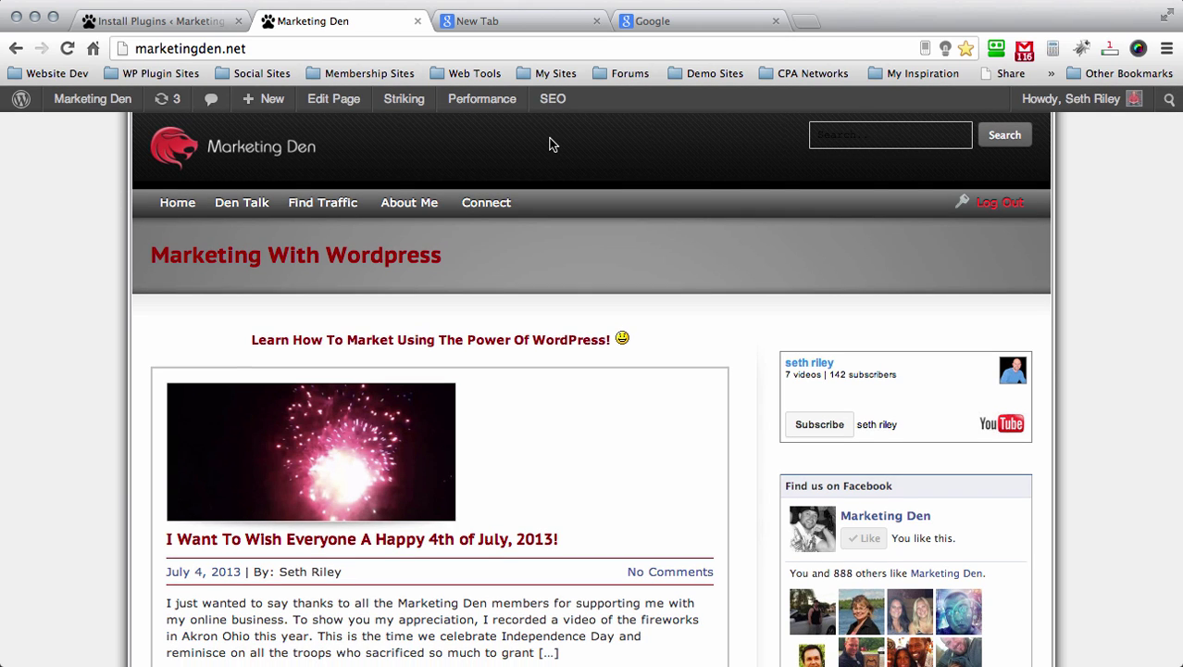
click(520, 20)
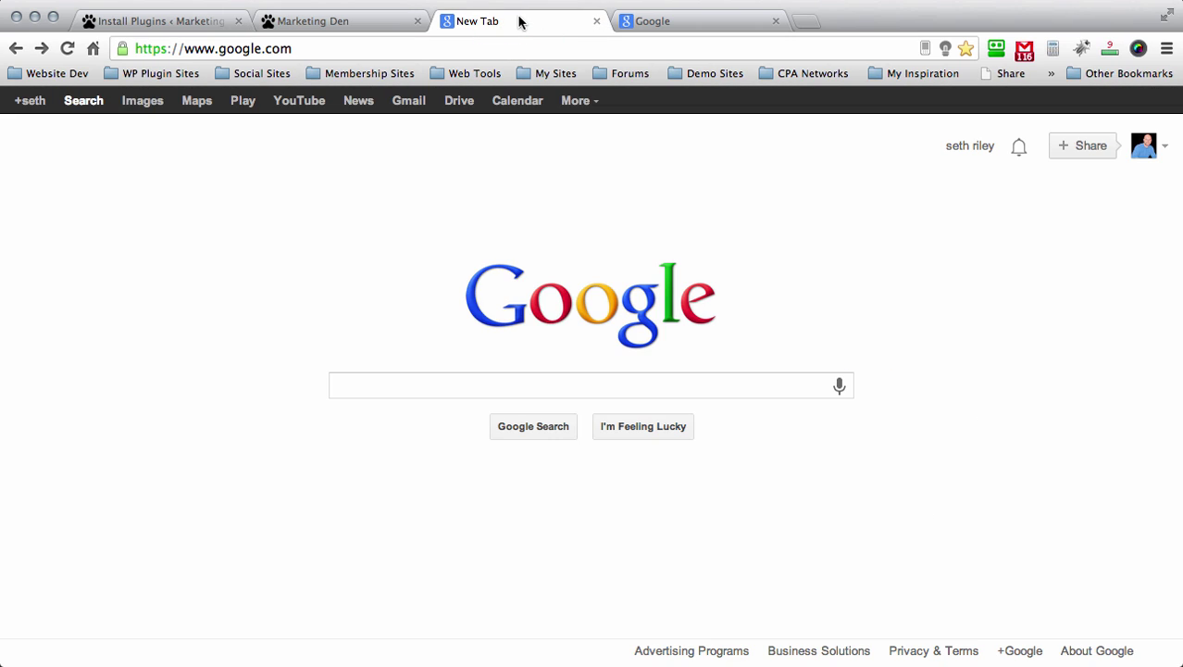
click(457, 386)
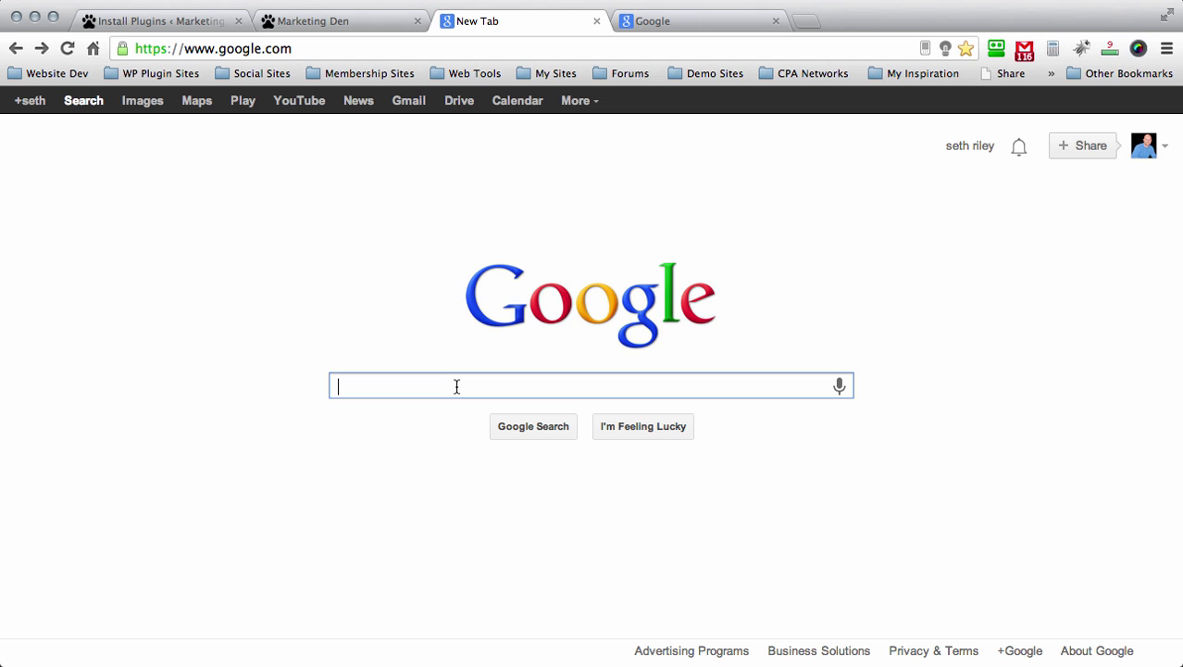
text(add this)
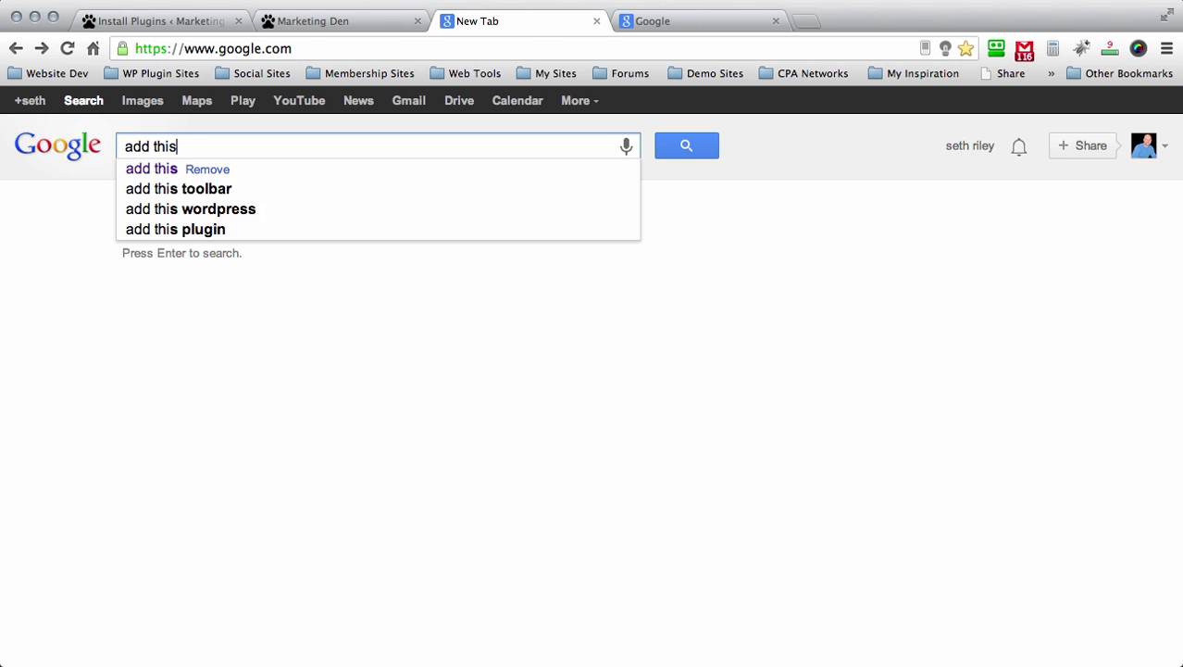
key(Return)
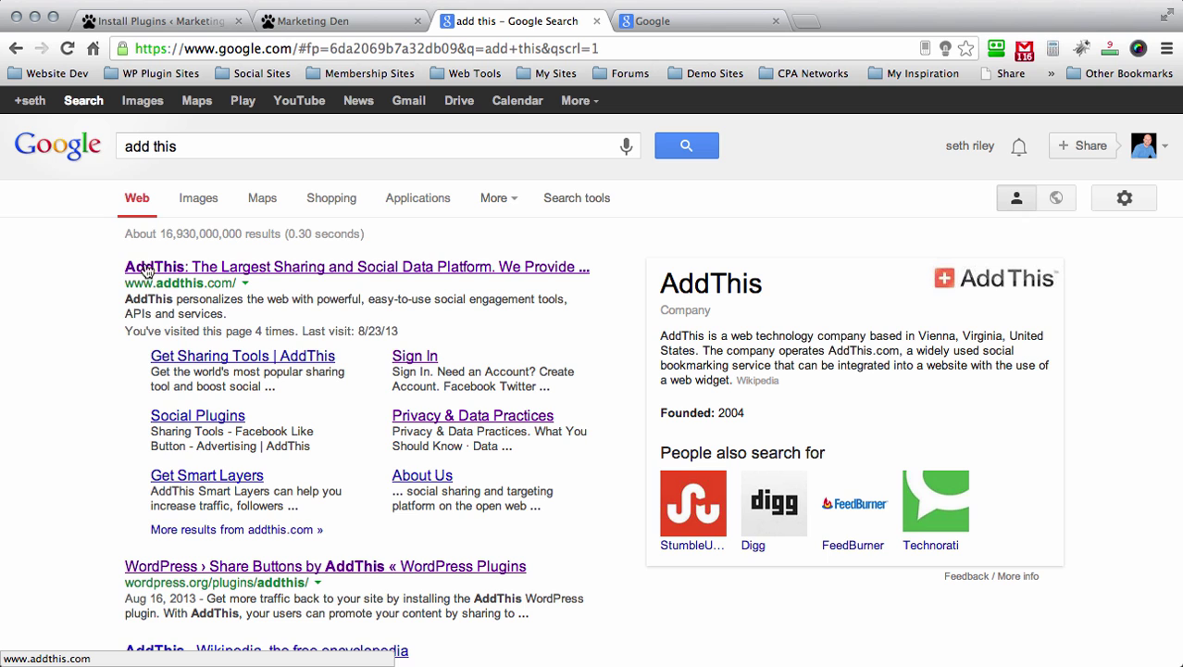
- Open the addthis.com result and look through its tools before returning to the top
click(174, 269)
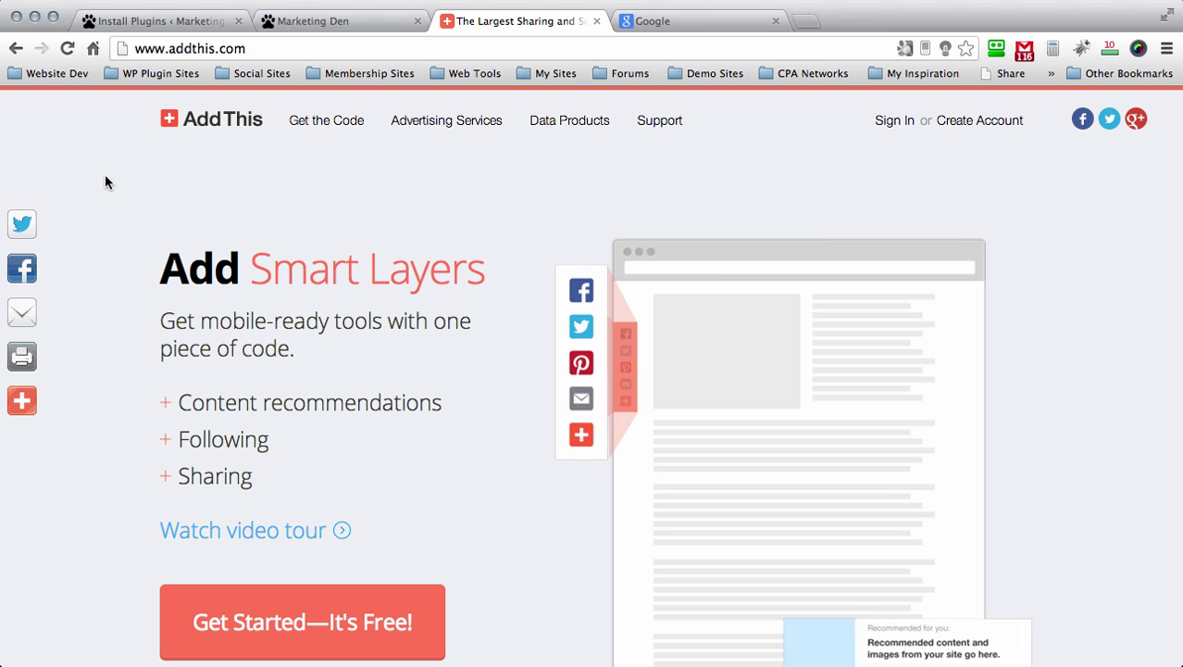
scroll(106, 182, down, 10)
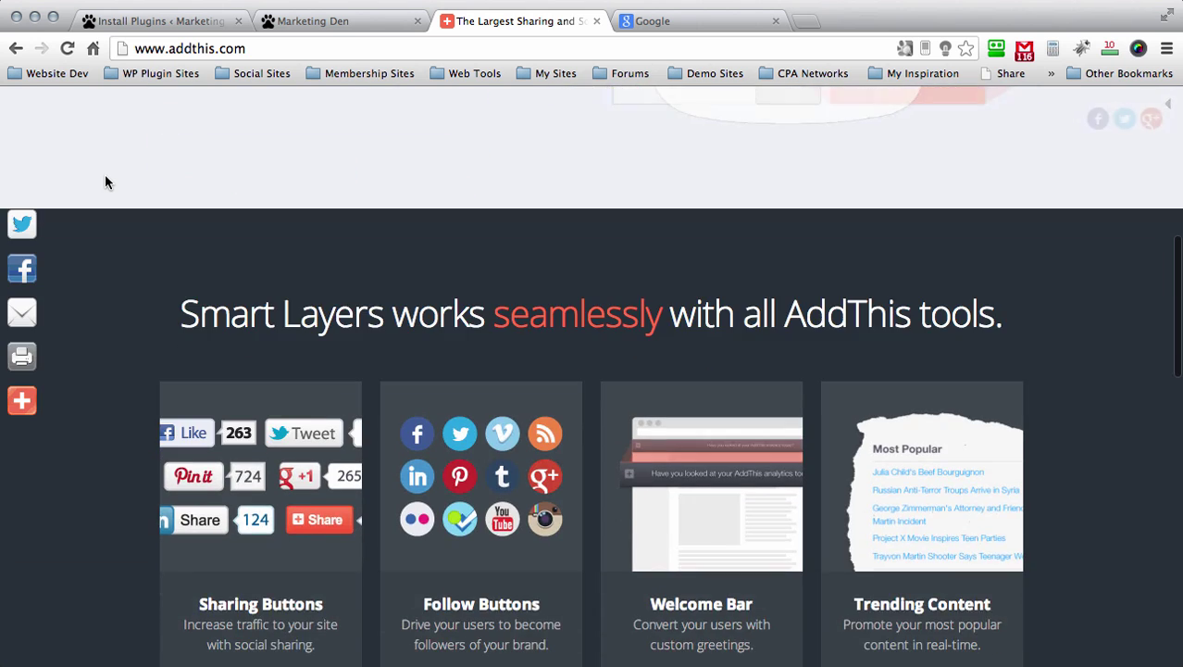
scroll(105, 181, down, 3)
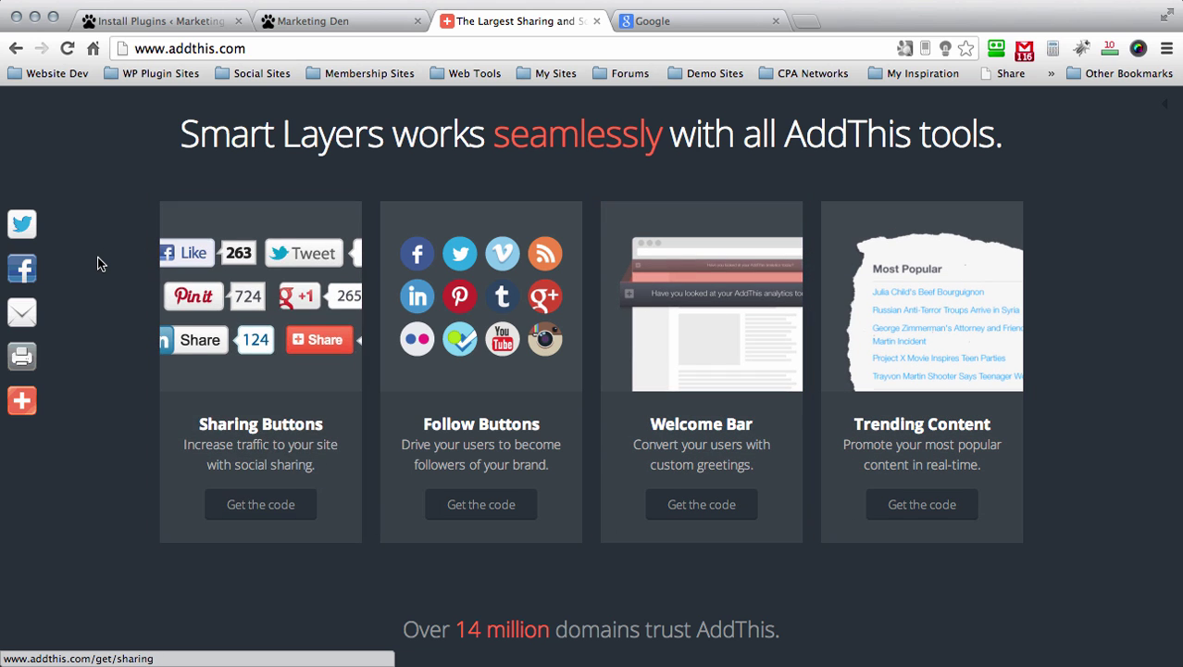
scroll(97, 256, up, 10)
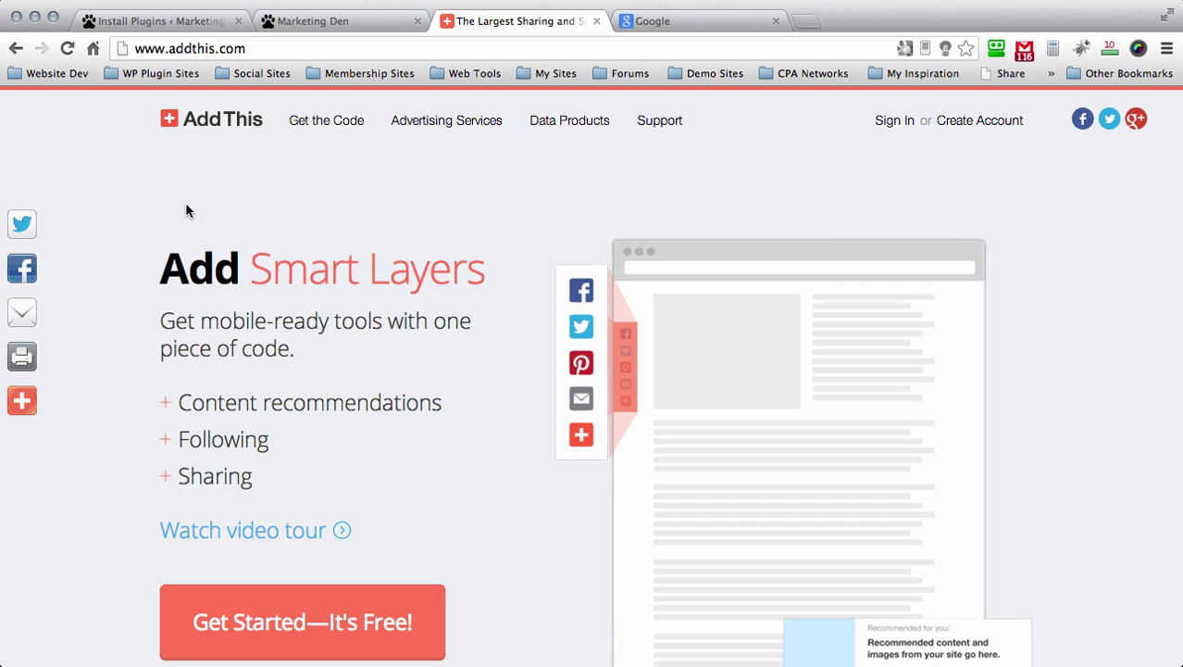
- Go to the Get the Code page and expand Follow to show its Facebook and Twitter buttons
click(320, 128)
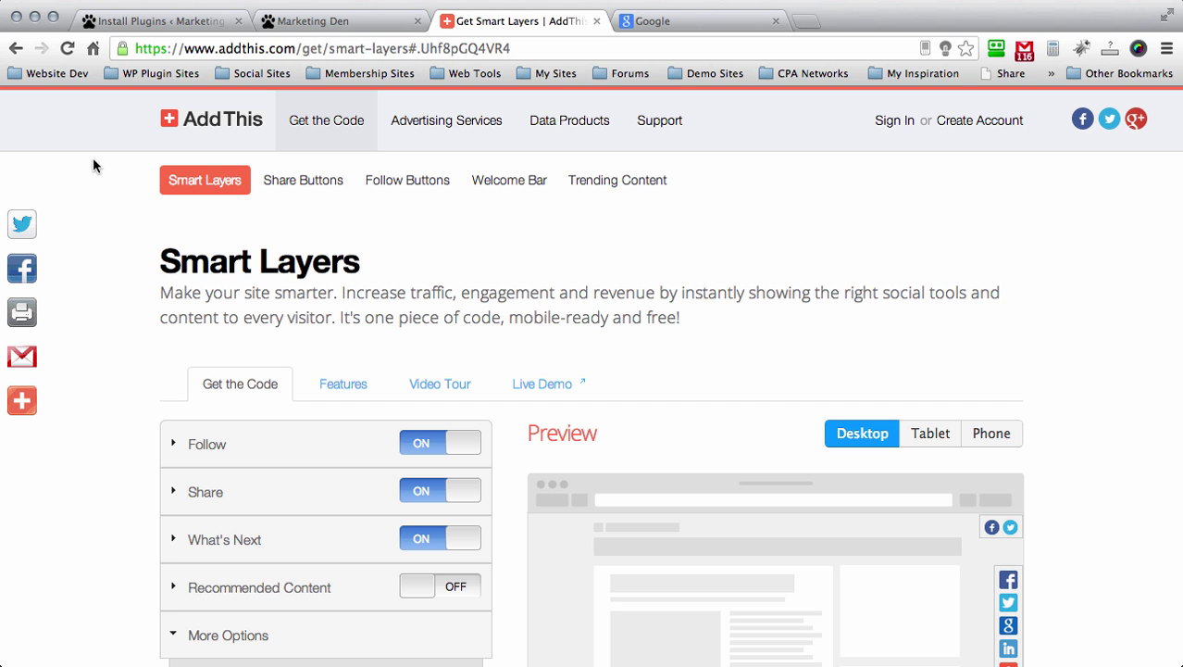
scroll(93, 159, down, 3)
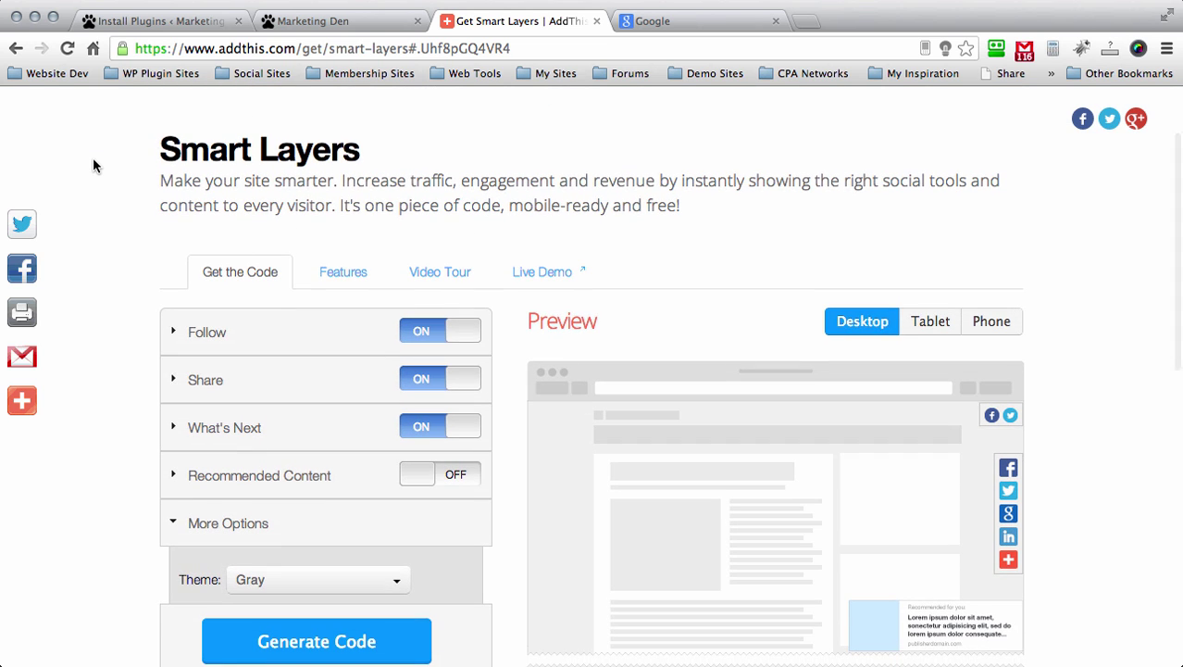
scroll(93, 164, down, 2)
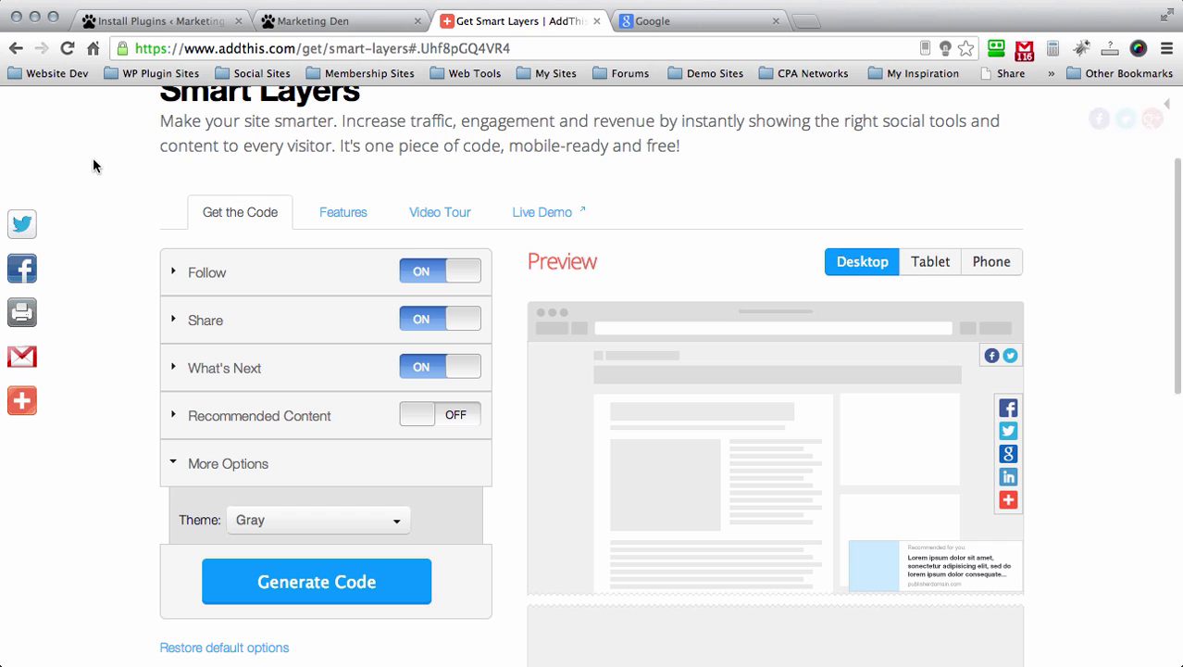
scroll(93, 165, down, 1)
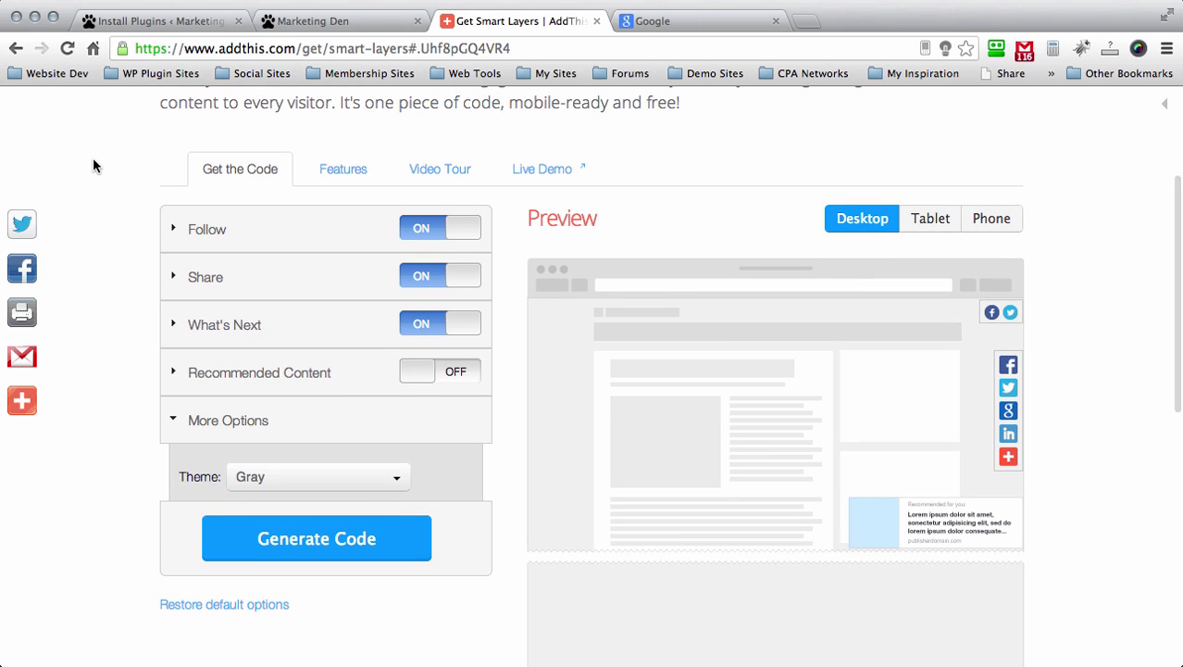
click(274, 237)
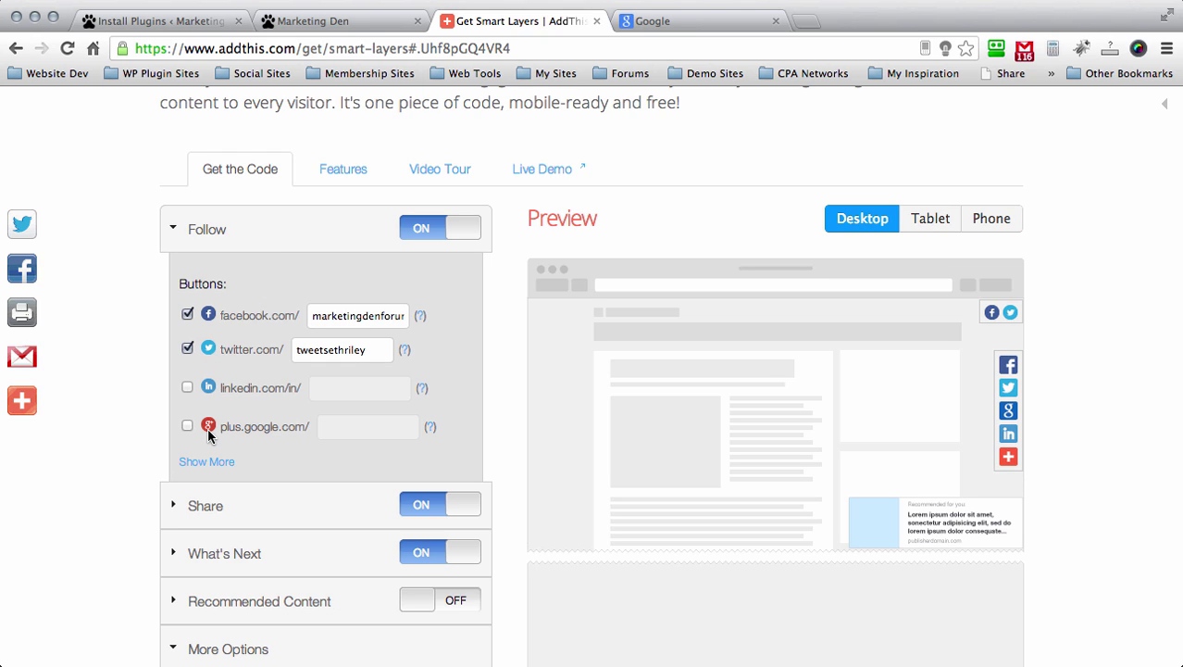
mouse_move(328, 228)
- Collapse Follow and set the Share layer to six buttons on the left
click(329, 235)
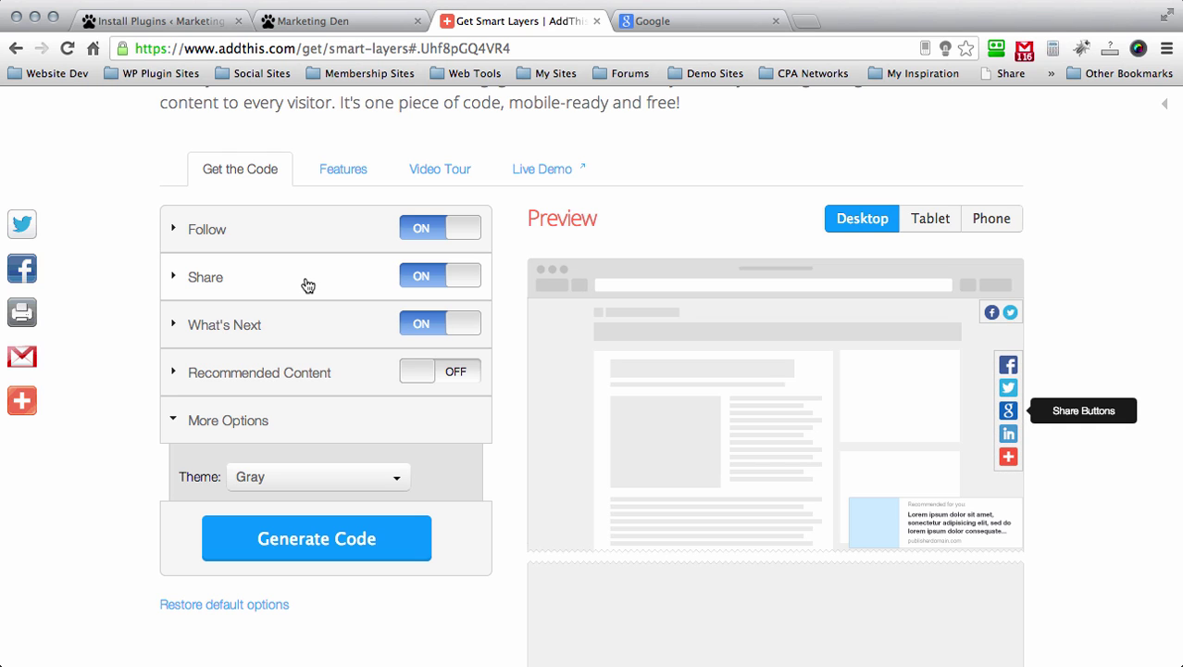
click(308, 286)
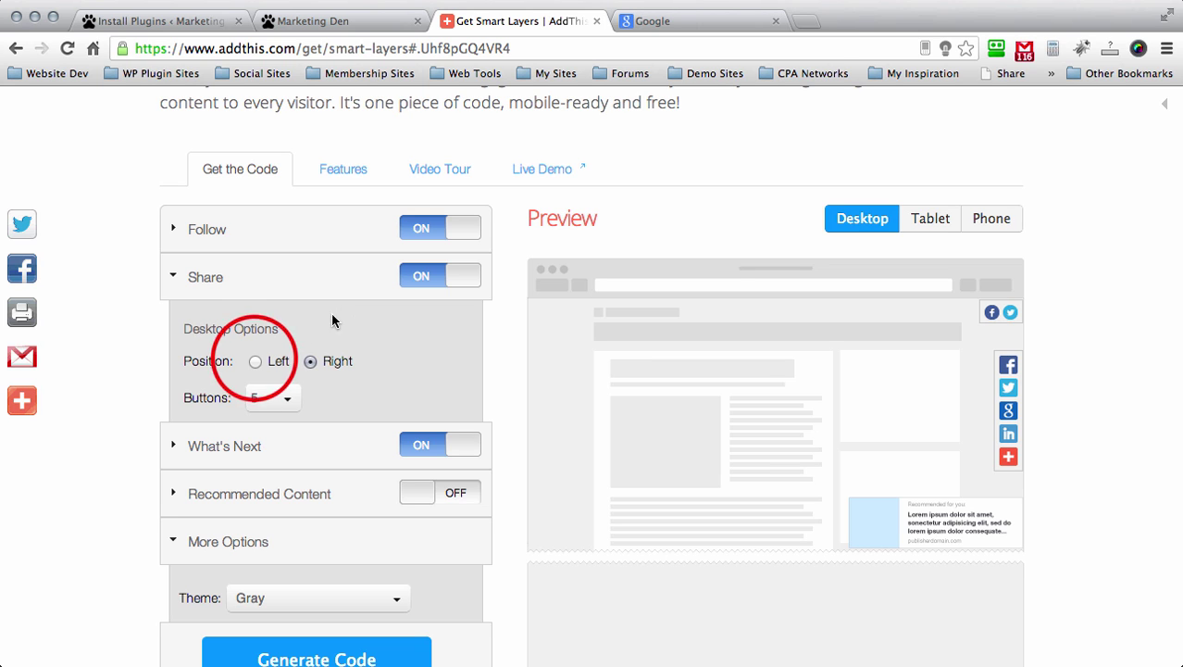
click(254, 361)
click(295, 398)
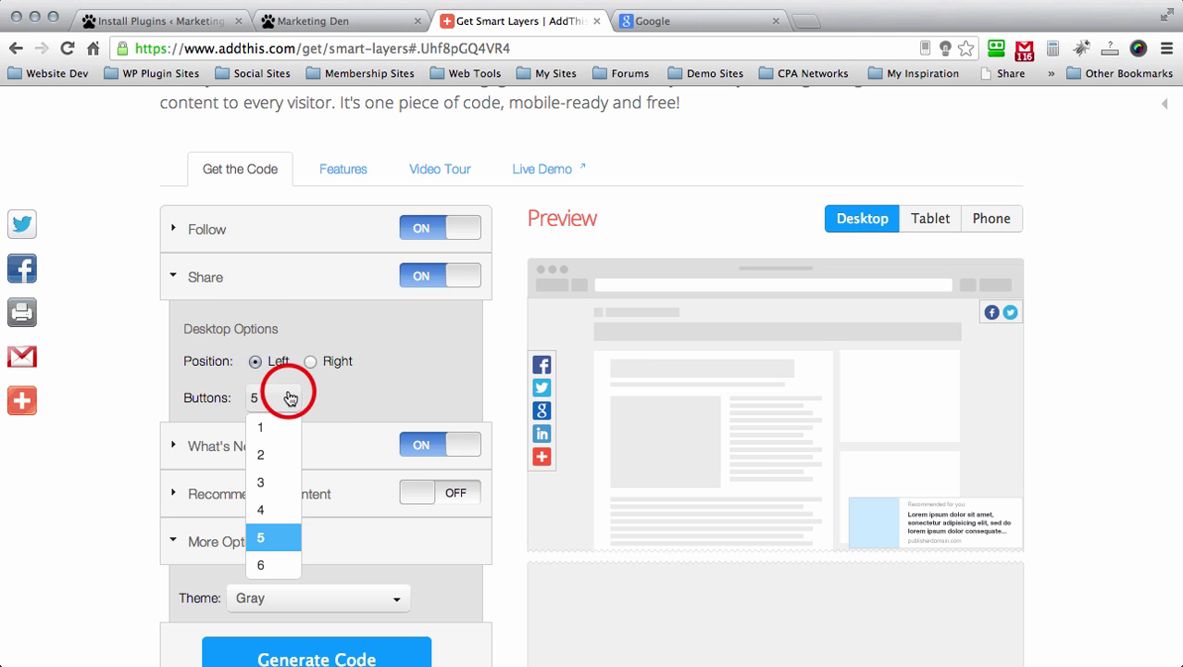
click(268, 567)
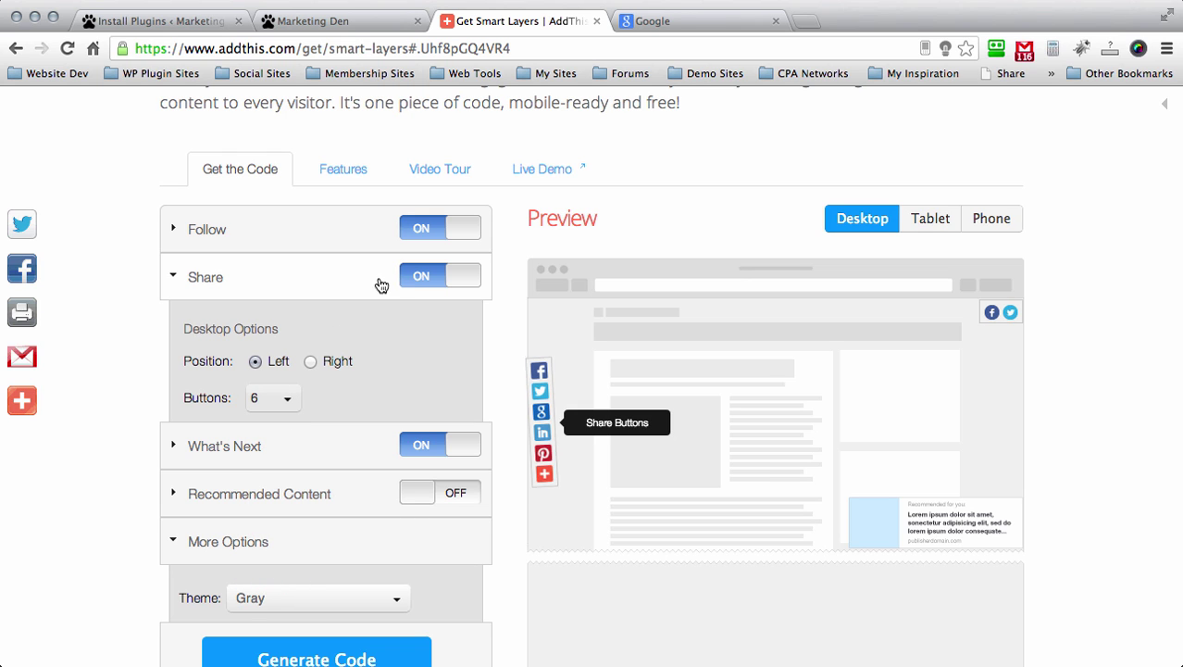
- Turn the Share layer off and expand the What's Next description
click(416, 277)
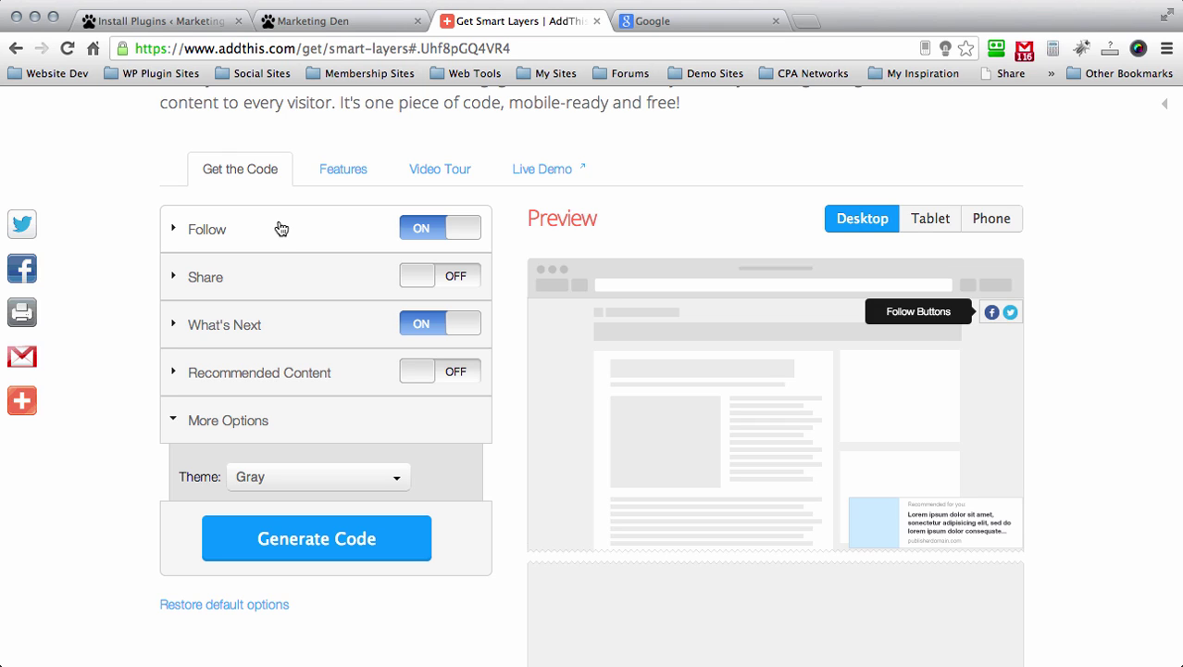
click(293, 331)
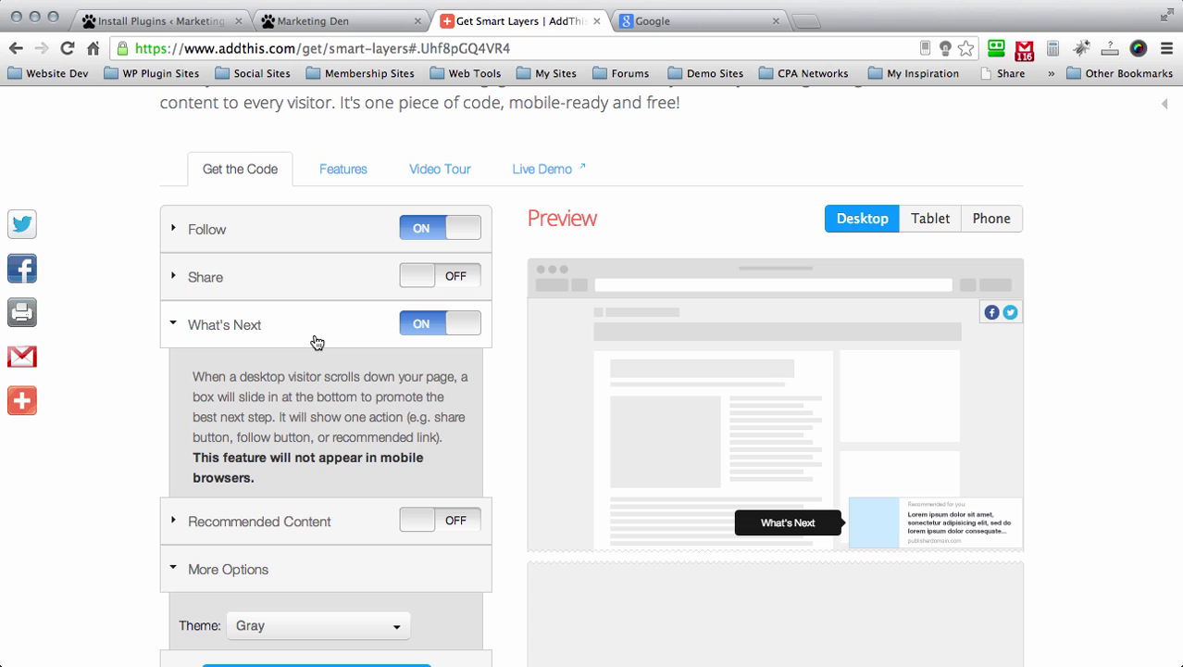
scroll(317, 343, down, 2)
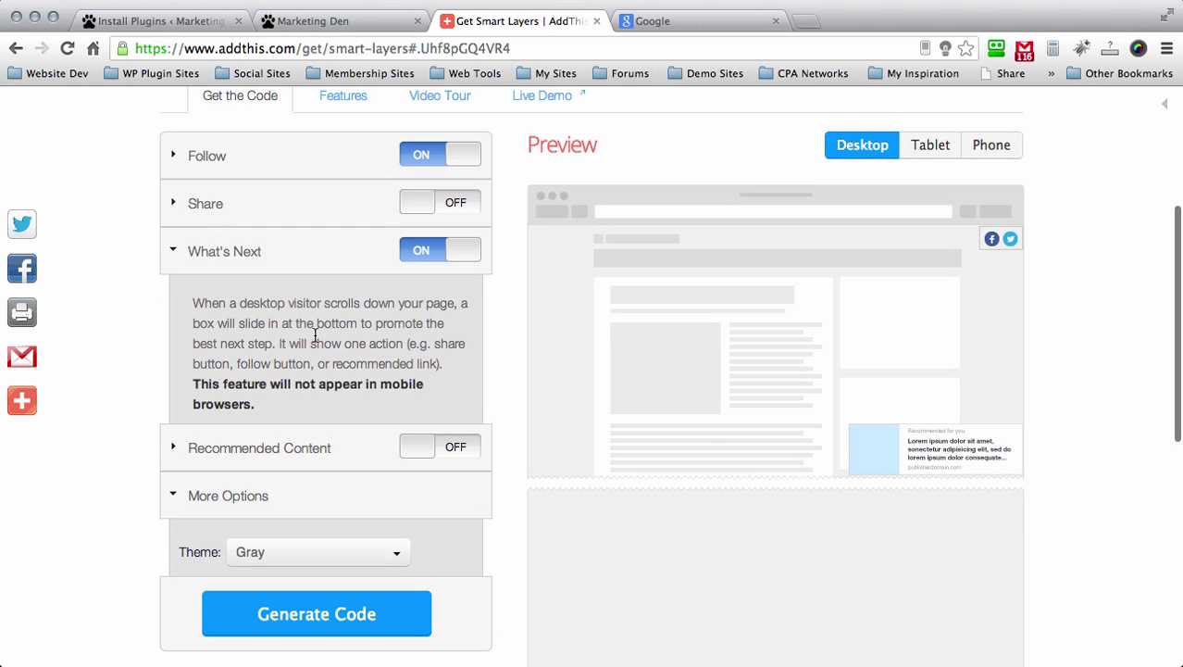
scroll(315, 335, down, 1)
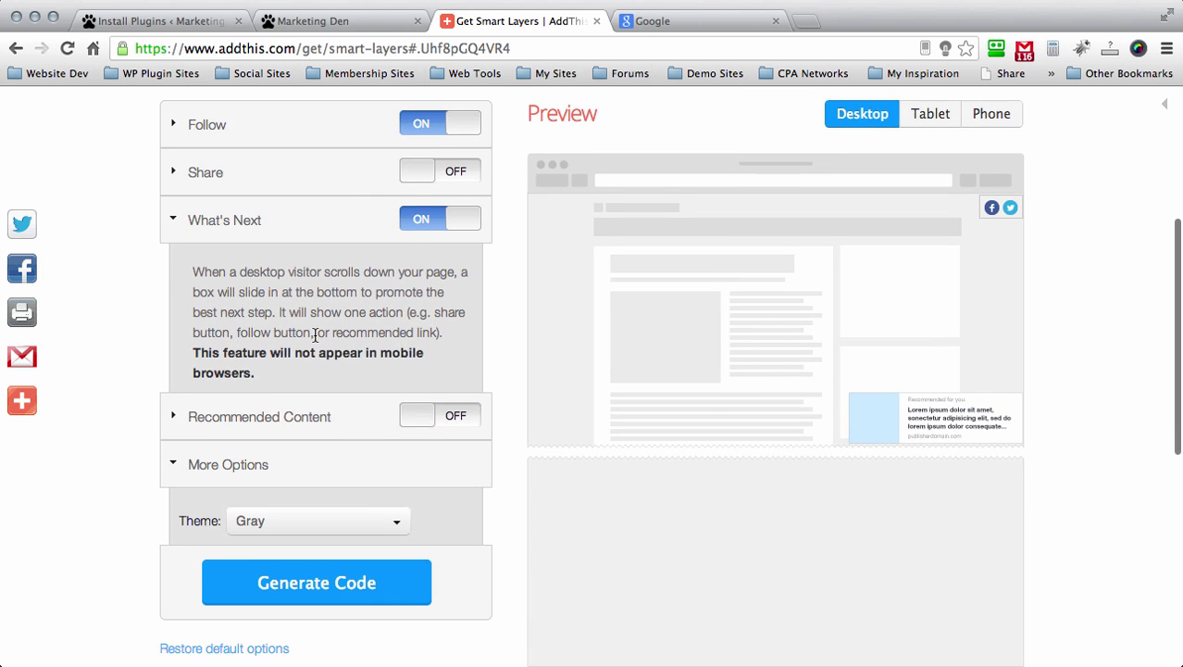
- Collapse What's Next and switch on Recommended Content, headed 'Recommended for you:'
click(329, 220)
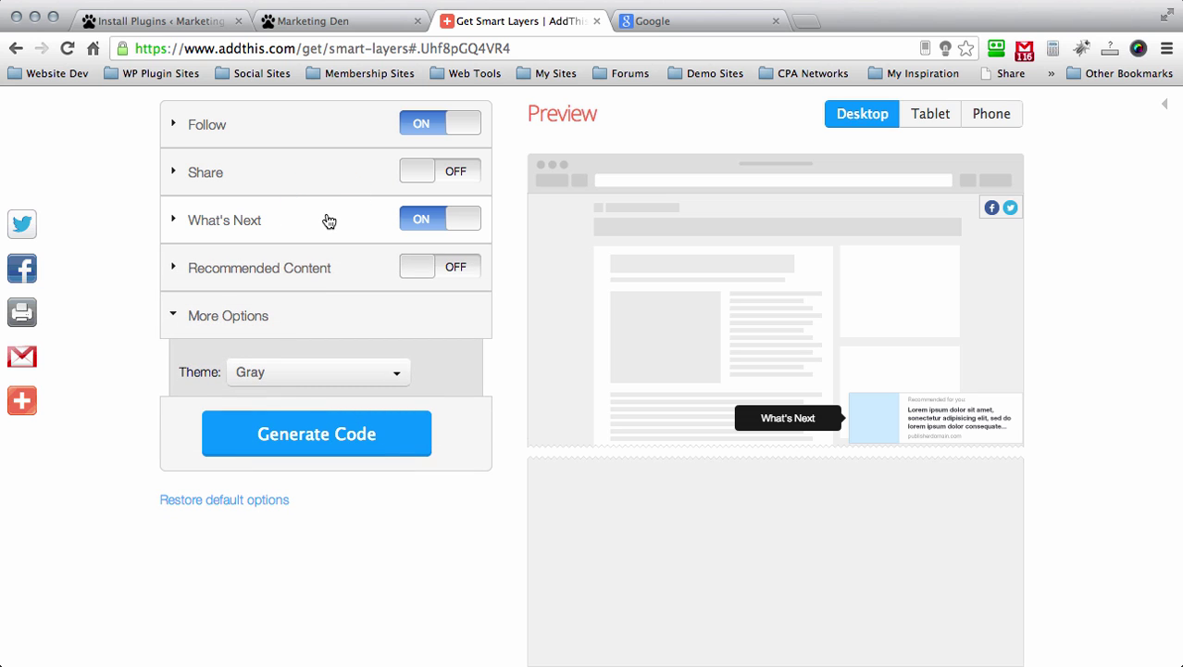
click(293, 274)
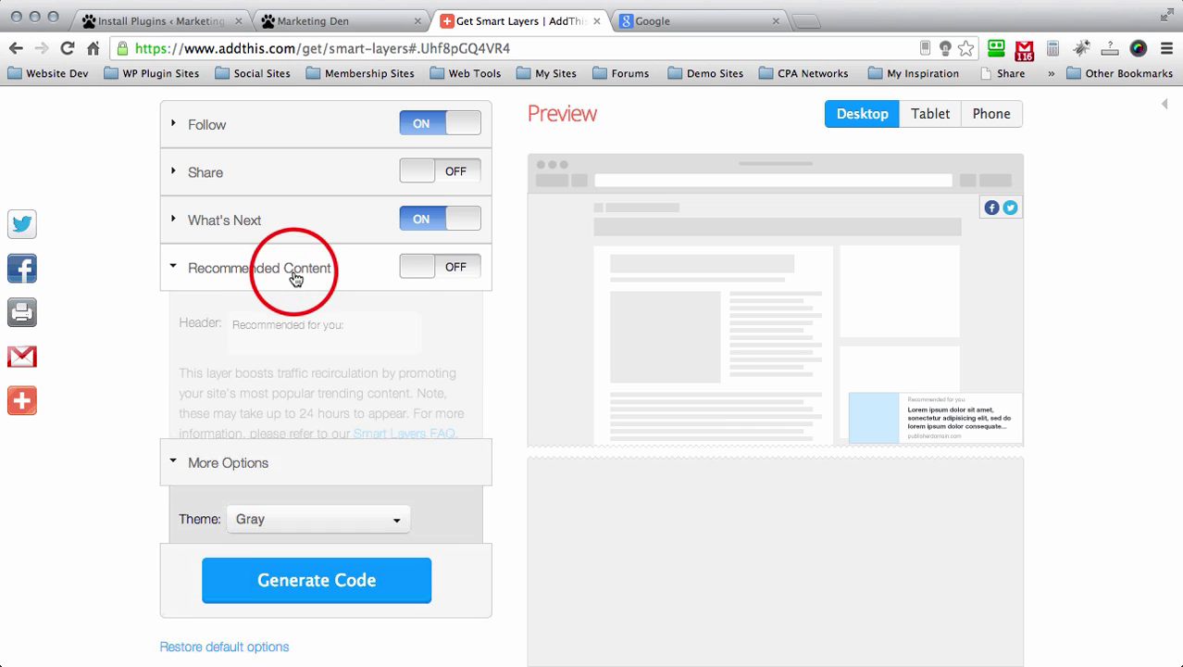
click(458, 267)
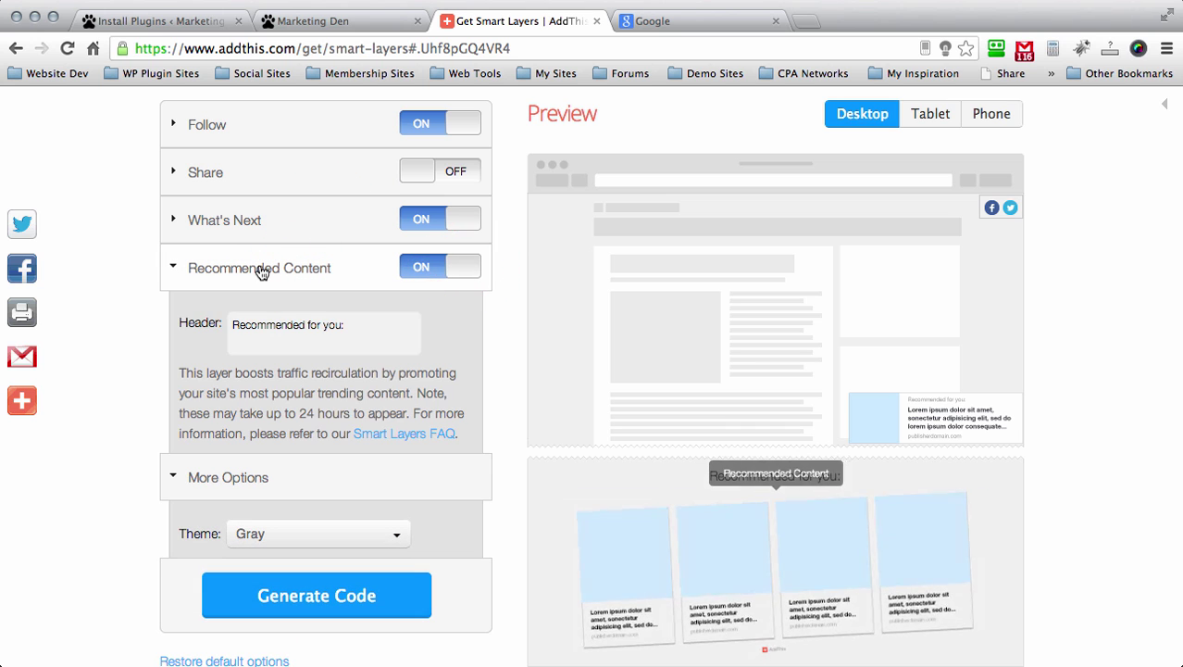
scroll(262, 271, down, 2)
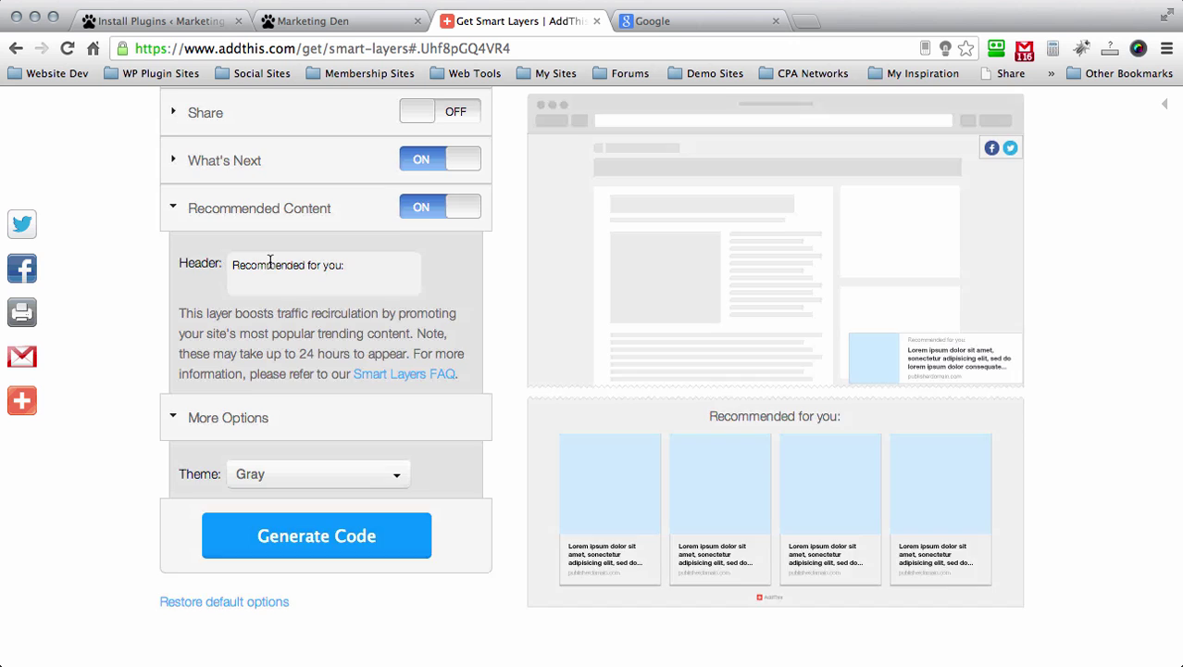
scroll(270, 262, up, 2)
scroll(269, 262, down, 1)
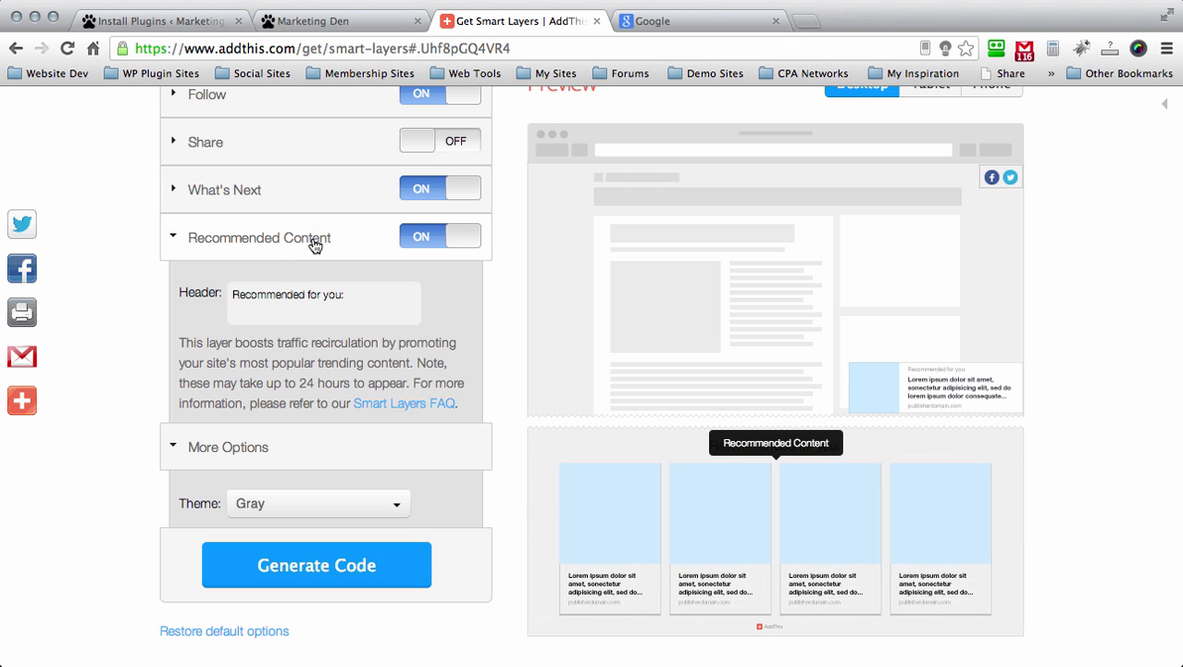
- Preview the Smart Layers in the tablet layout, then the phone layout
scroll(315, 243, up, 2)
scroll(315, 243, down, 1)
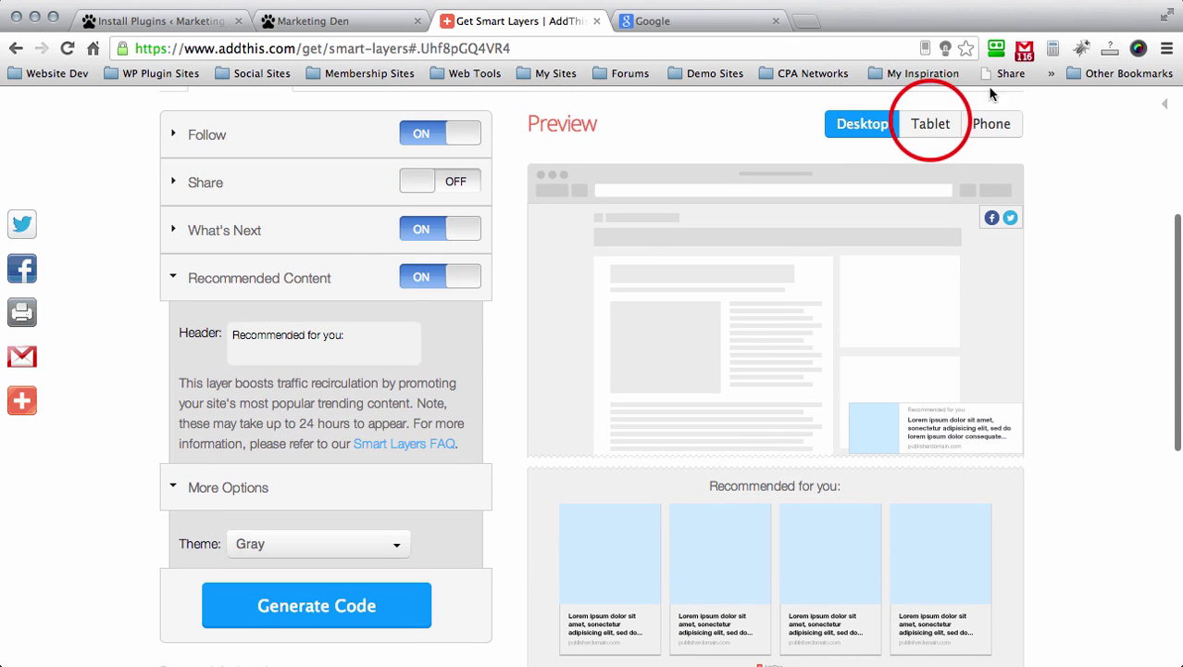
click(931, 123)
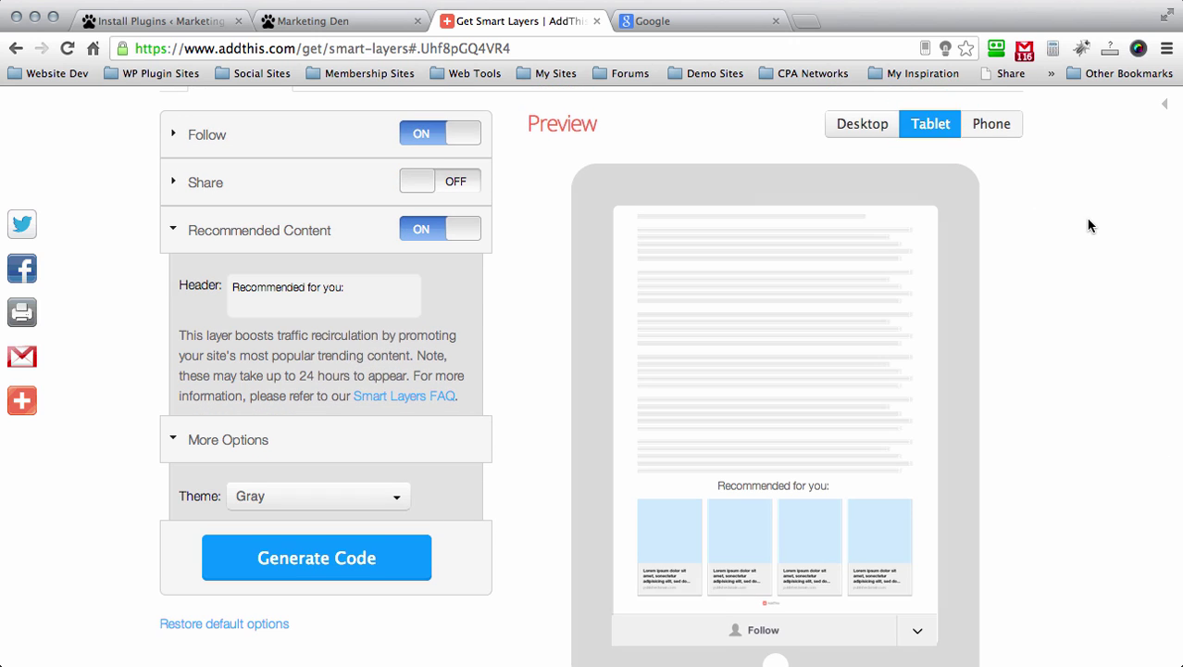
scroll(1088, 225, down, 1)
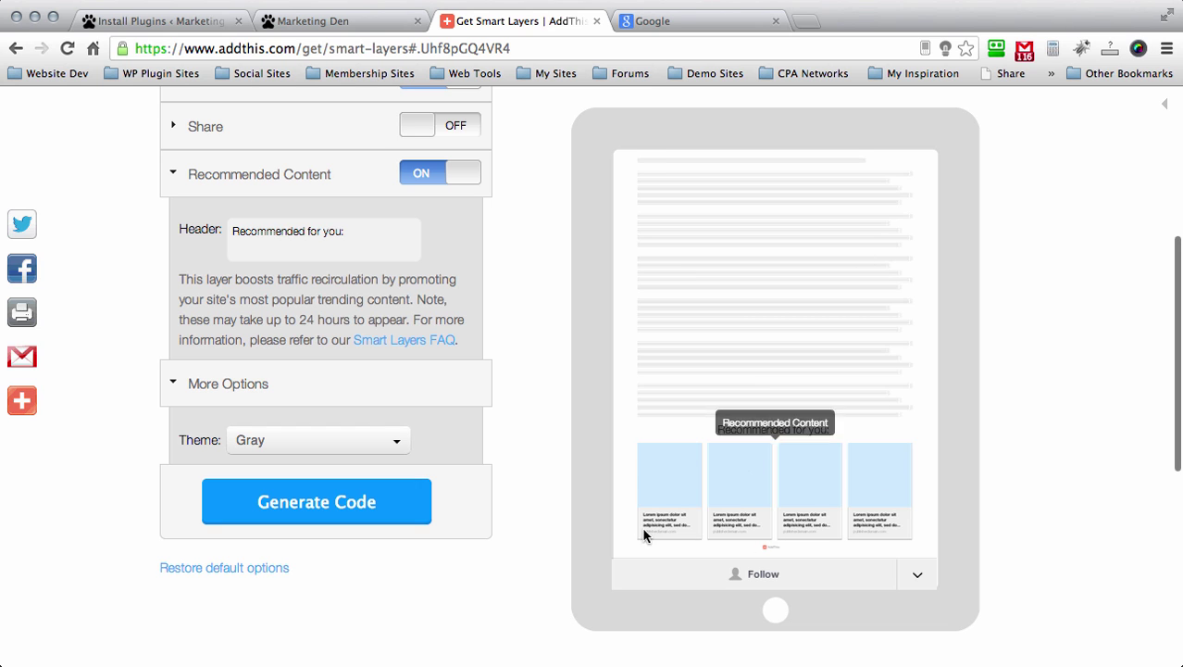
scroll(1032, 448, up, 2)
click(986, 185)
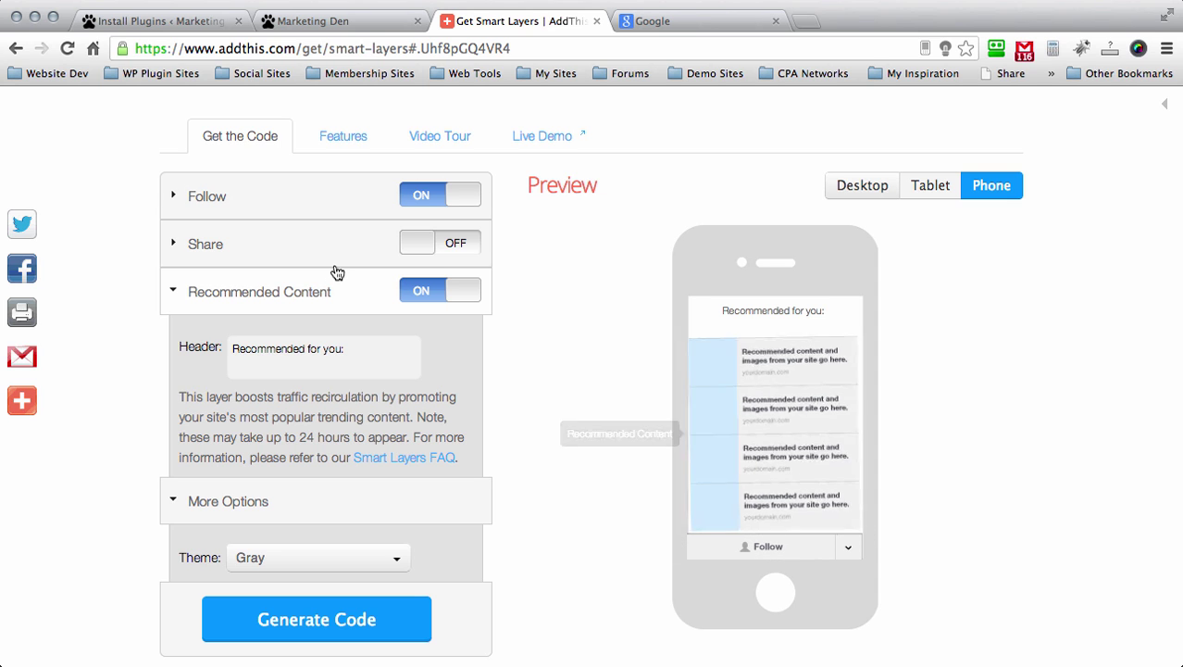
- Toggle the Share layer on and back off in the phone preview
scroll(337, 269, down, 2)
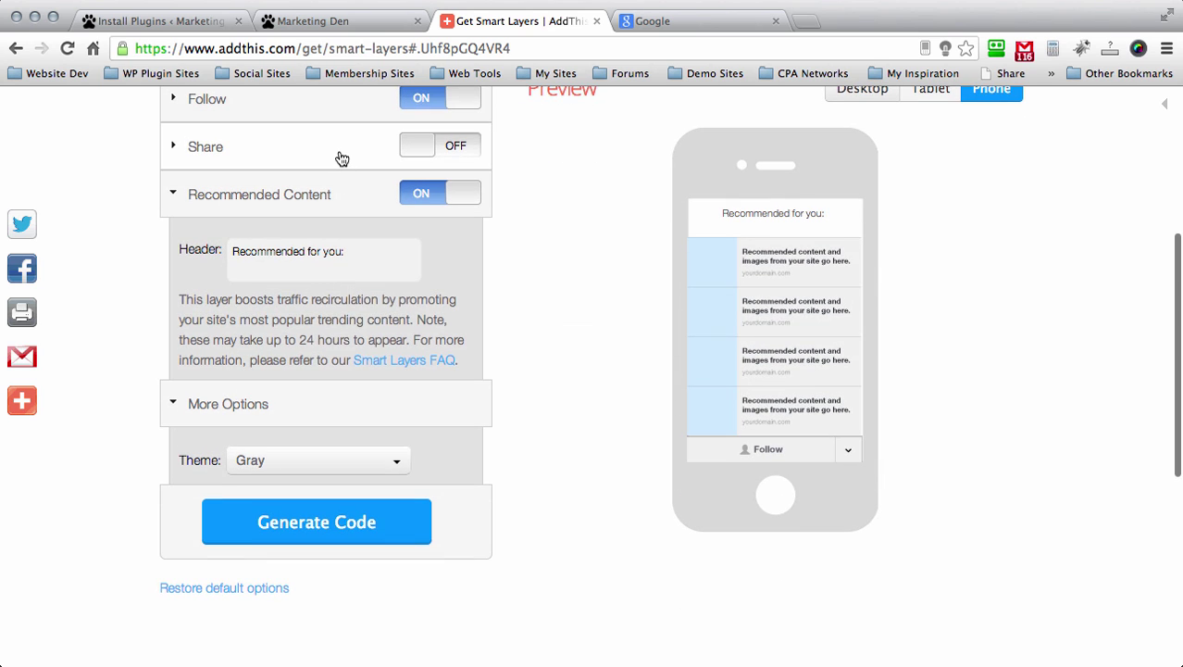
click(467, 146)
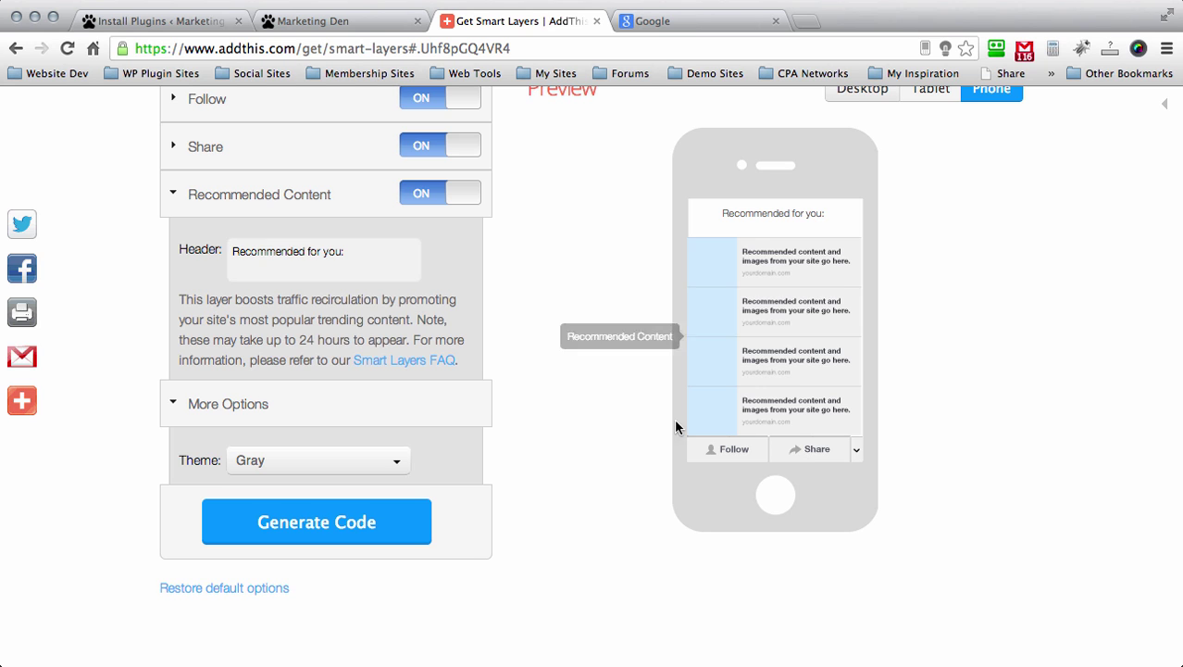
scroll(610, 419, up, 2)
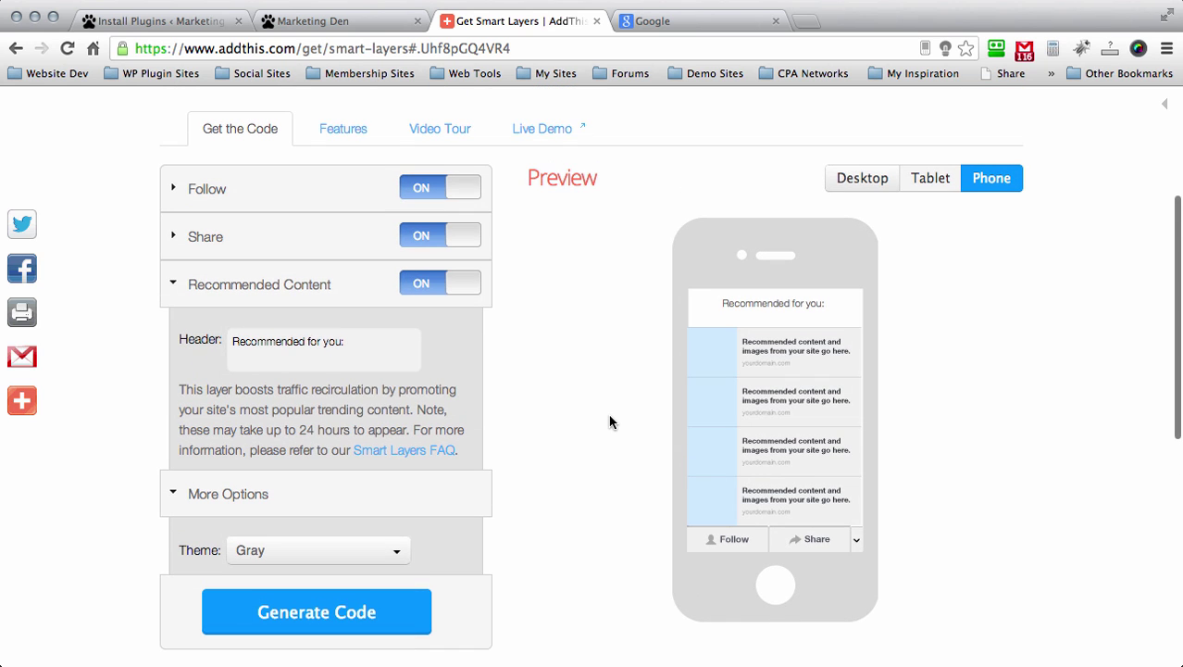
click(417, 239)
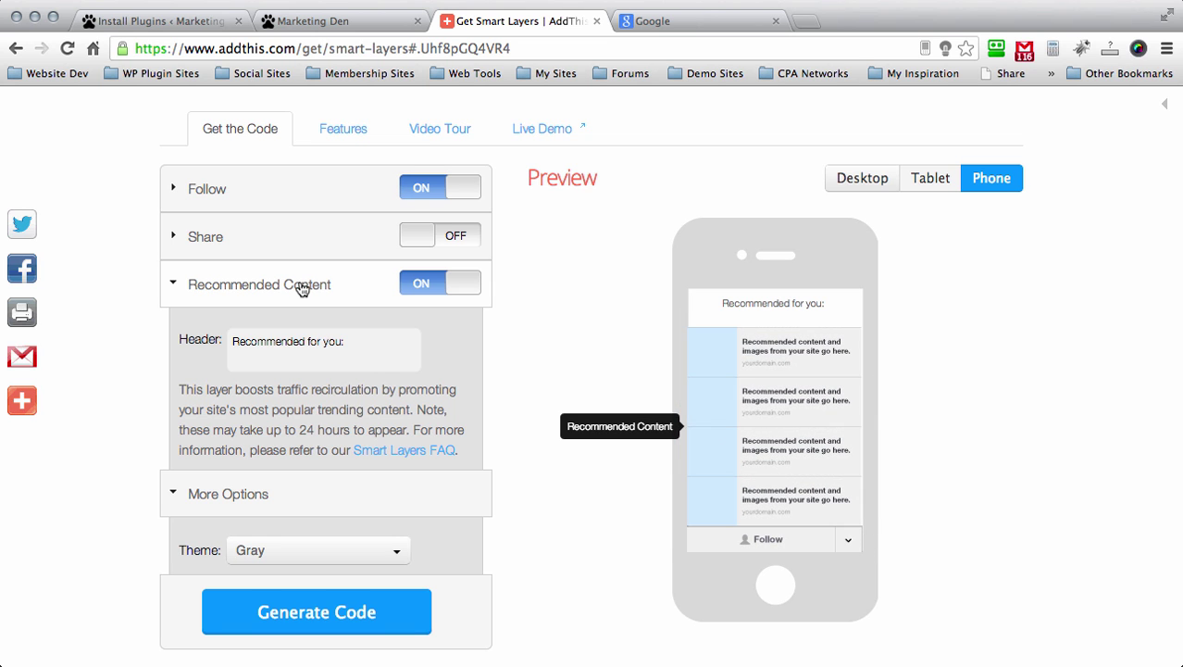
scroll(324, 283, down, 3)
scroll(328, 278, up, 4)
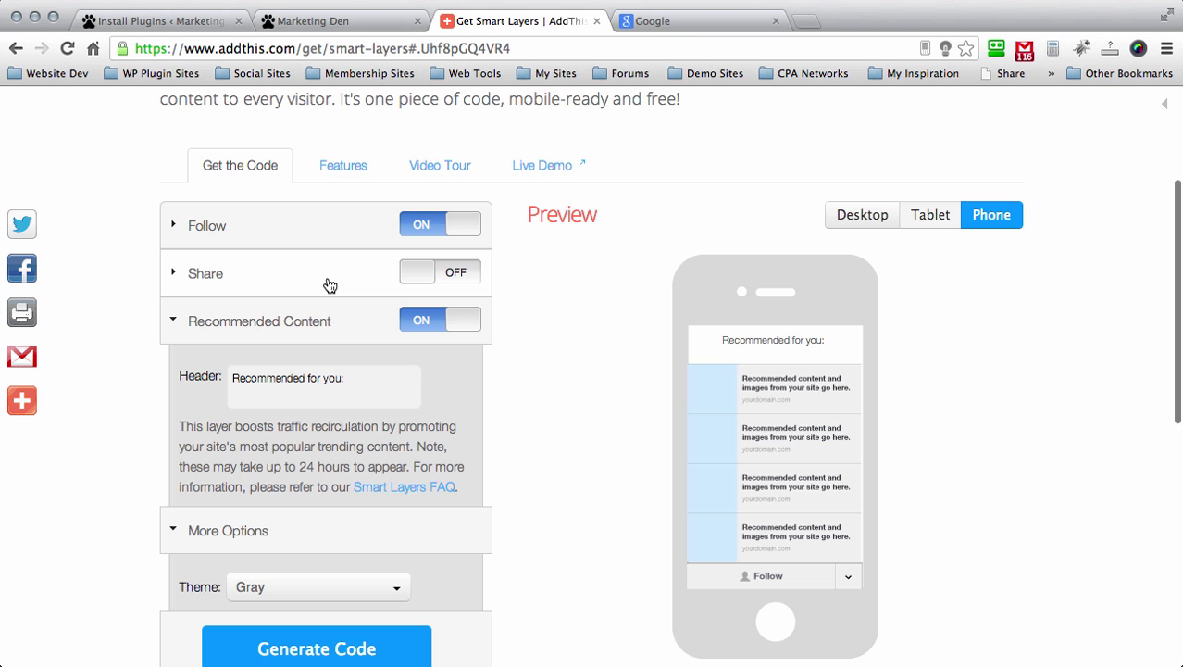
- Collapse Recommended Content, reopen More Options, and return the preview to desktop
scroll(330, 284, down, 3)
click(325, 211)
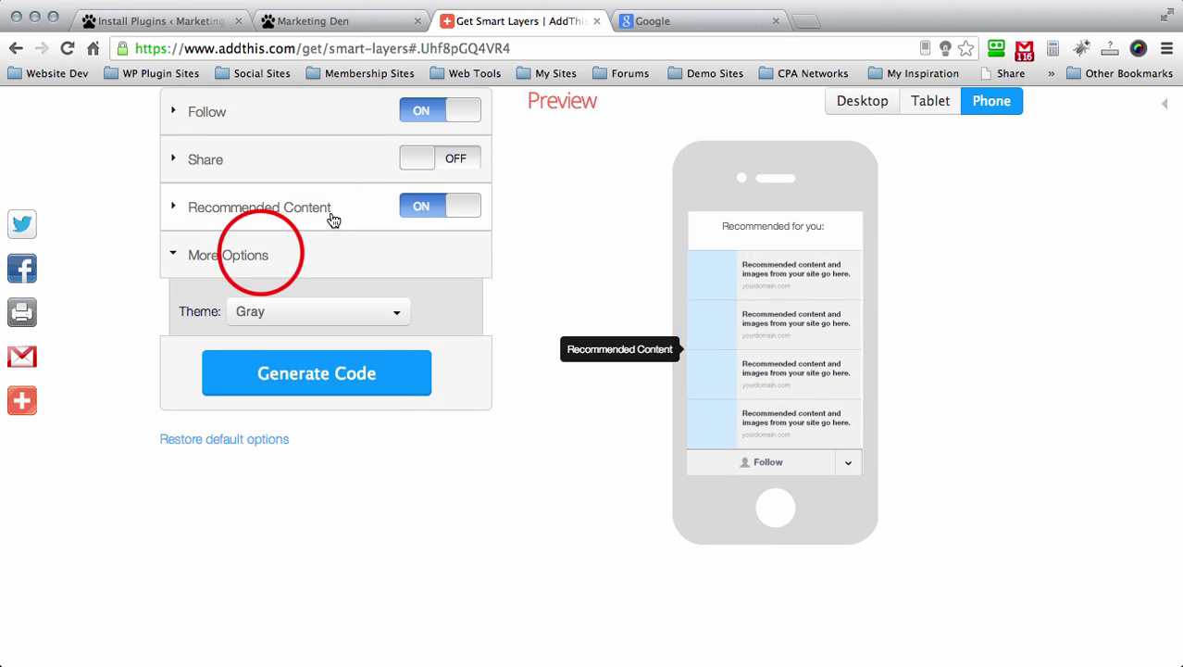
click(261, 255)
click(263, 256)
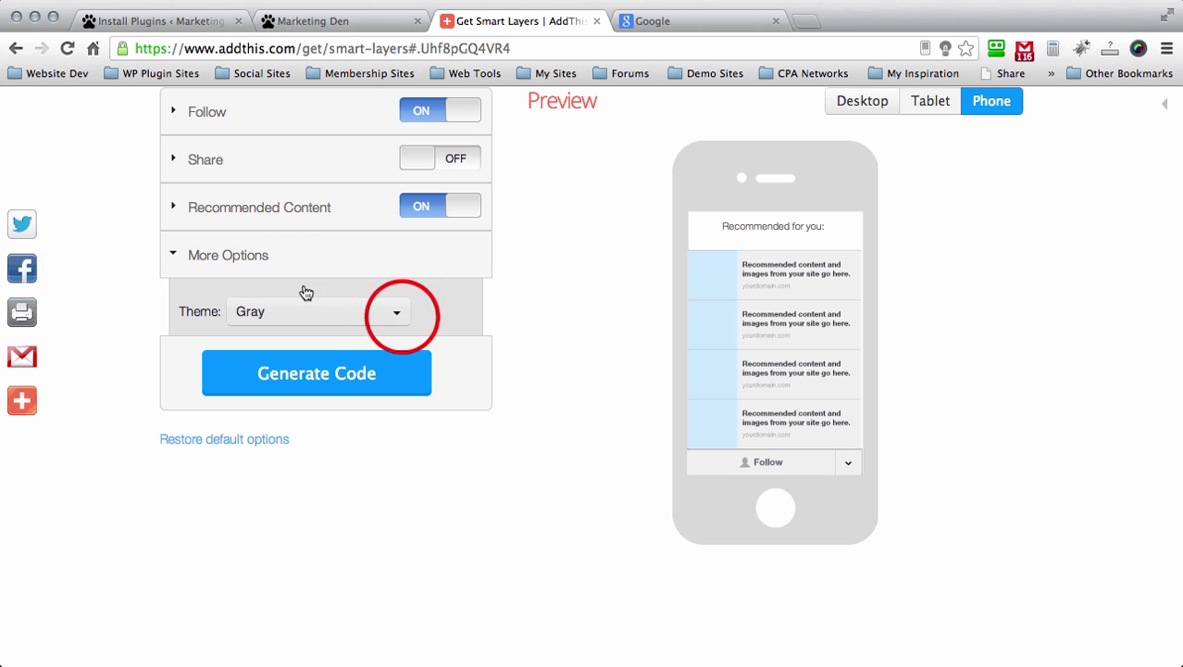
click(402, 315)
scroll(597, 305, up, 3)
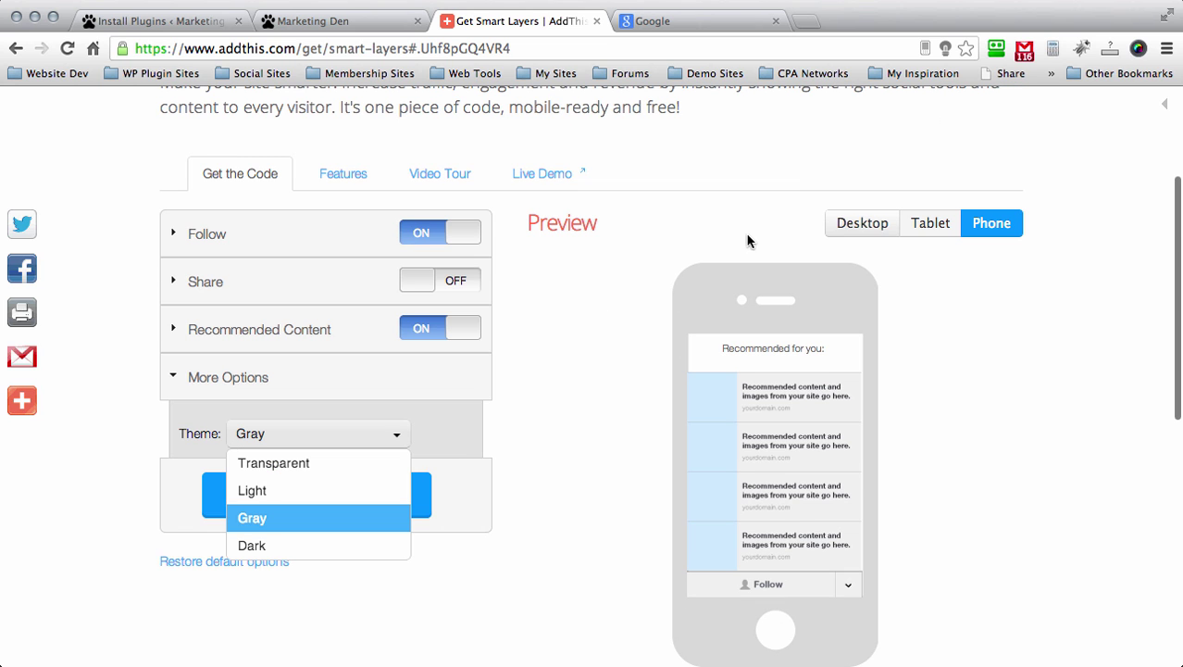
click(850, 224)
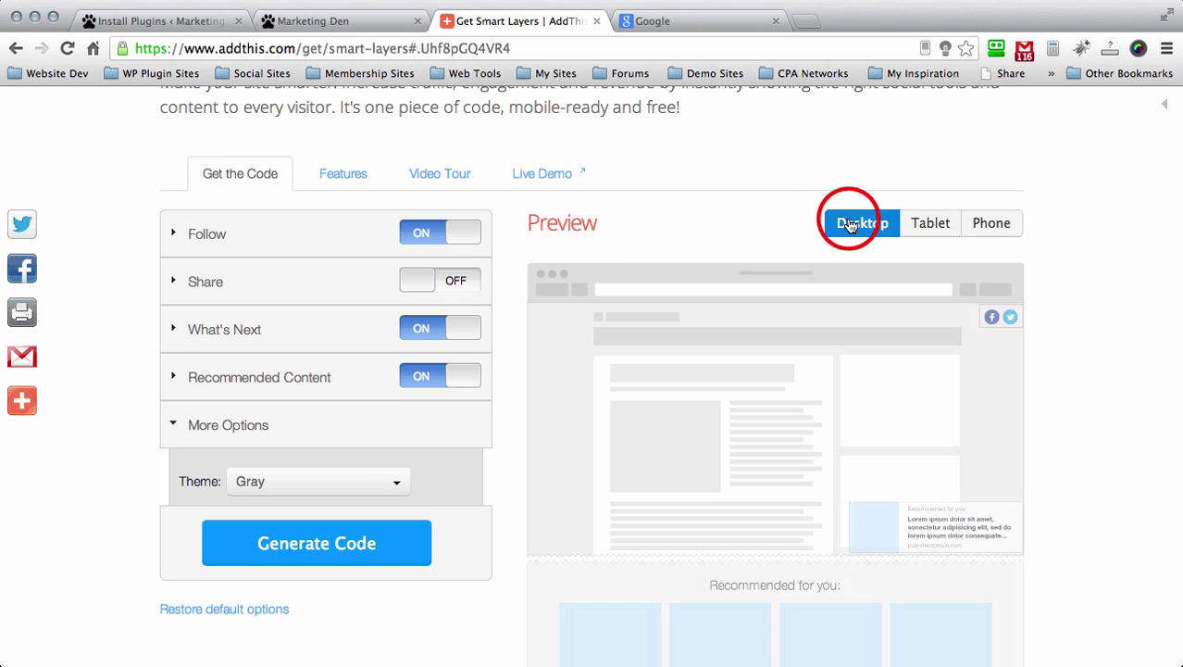
scroll(512, 256, down, 3)
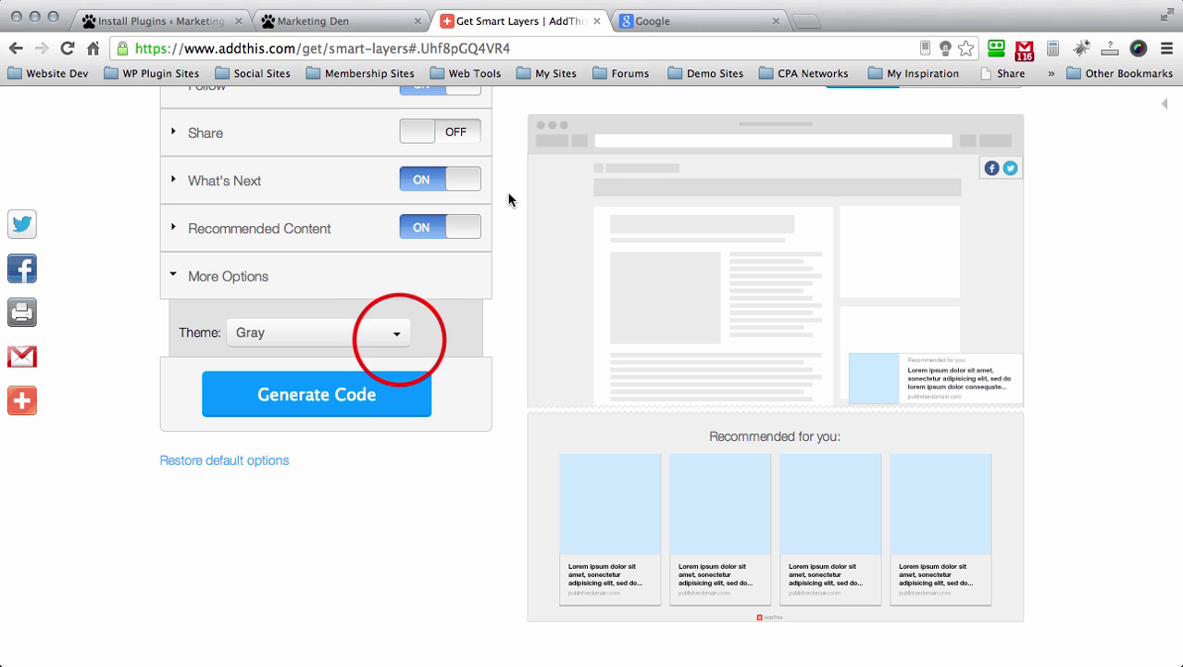
- Try the Transparent, Light and Dark themes, then settle on Gray and collapse More Options
click(396, 333)
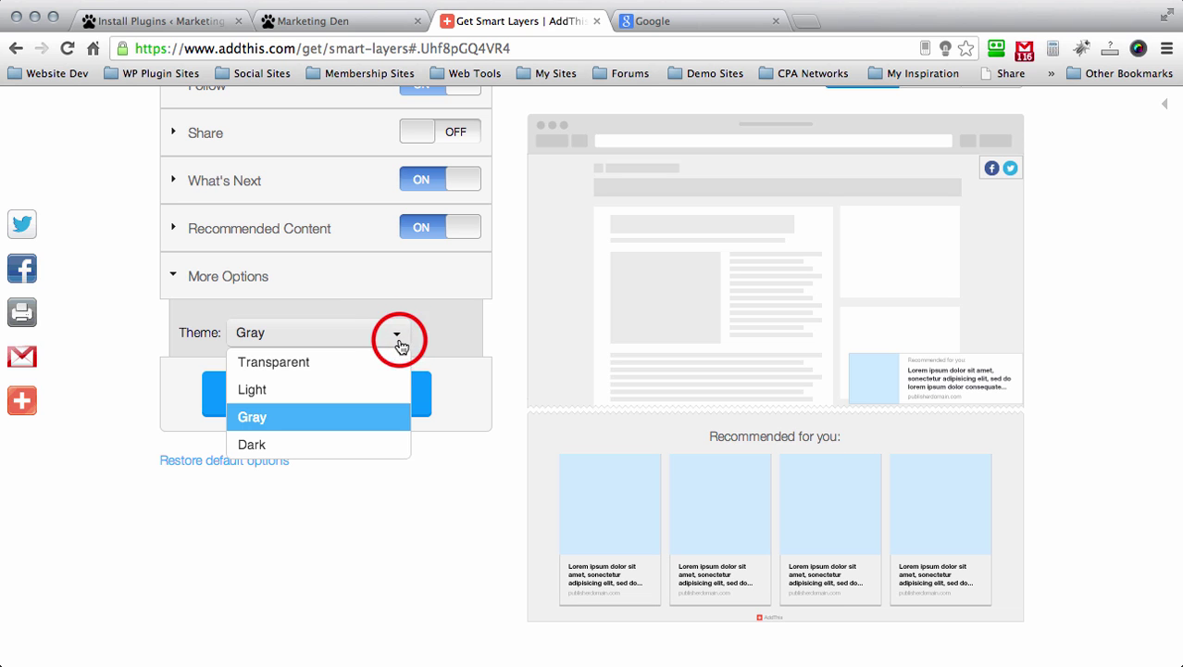
click(319, 365)
click(387, 334)
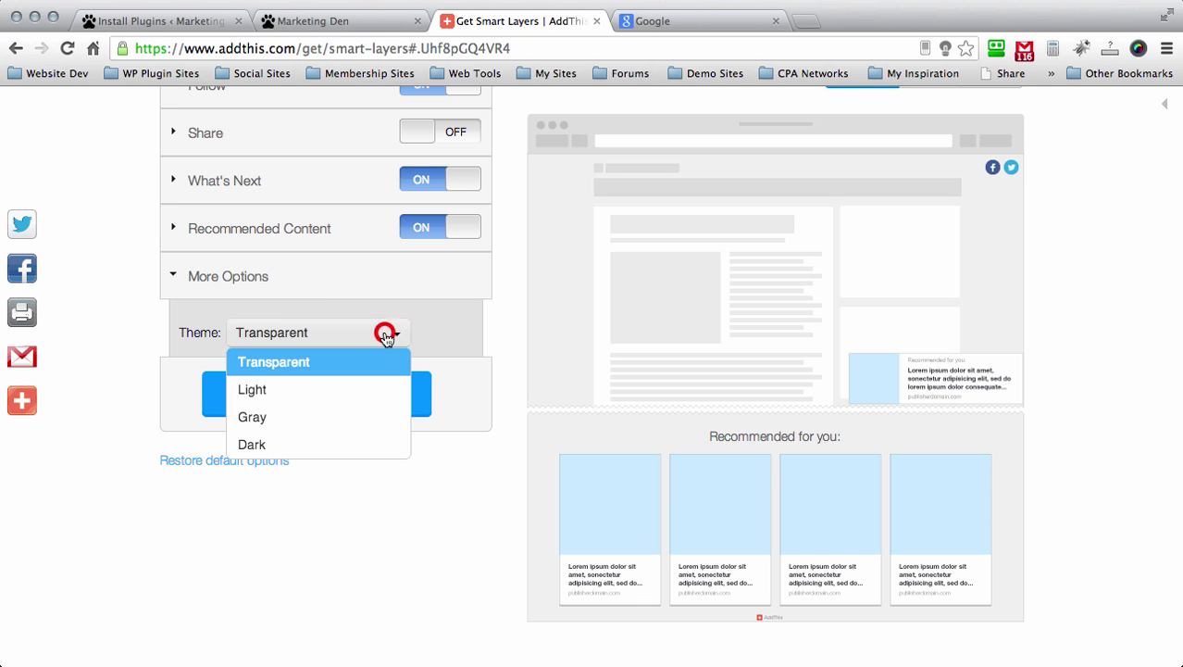
click(306, 391)
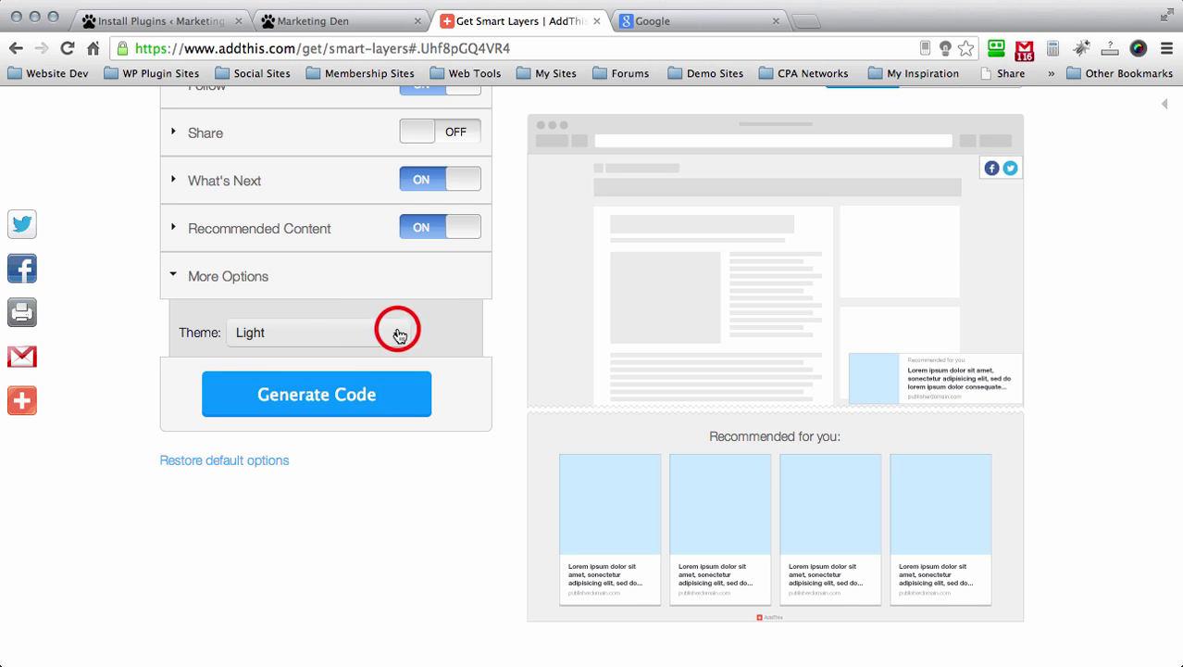
click(399, 334)
click(322, 404)
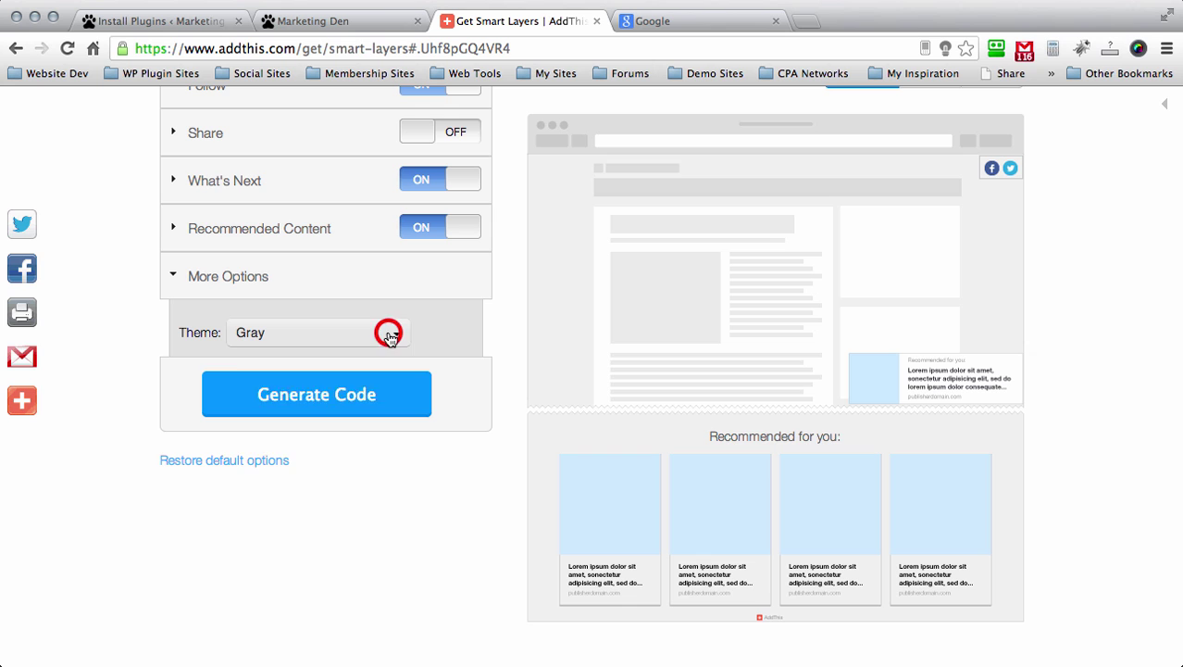
click(389, 336)
click(290, 446)
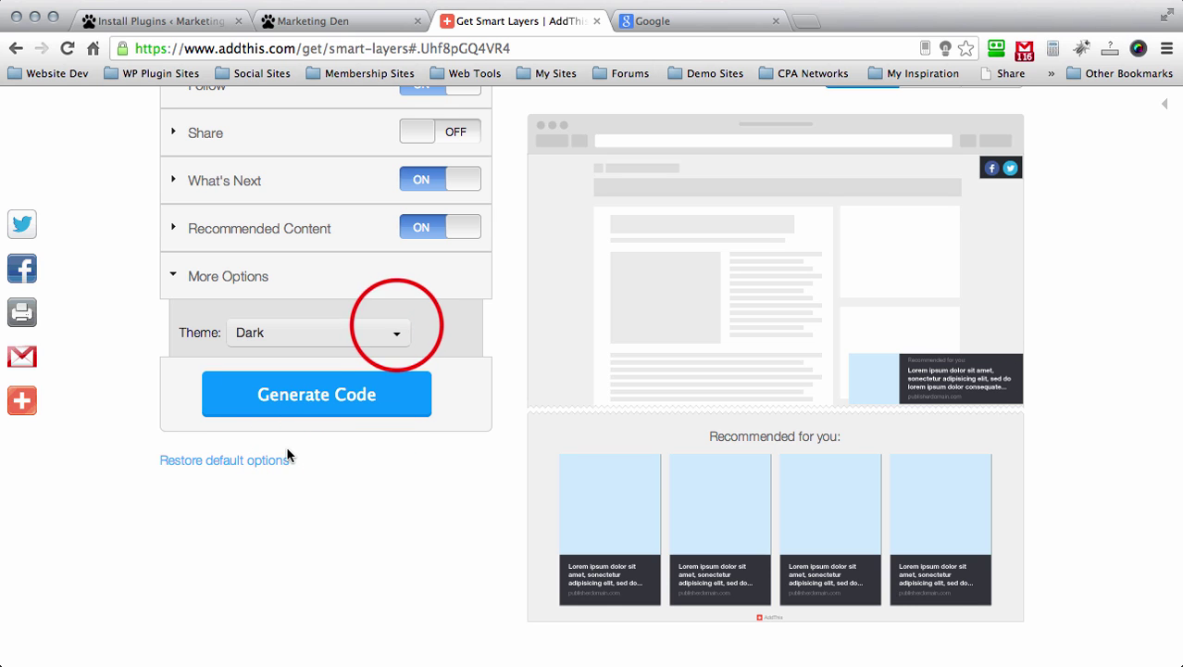
click(390, 330)
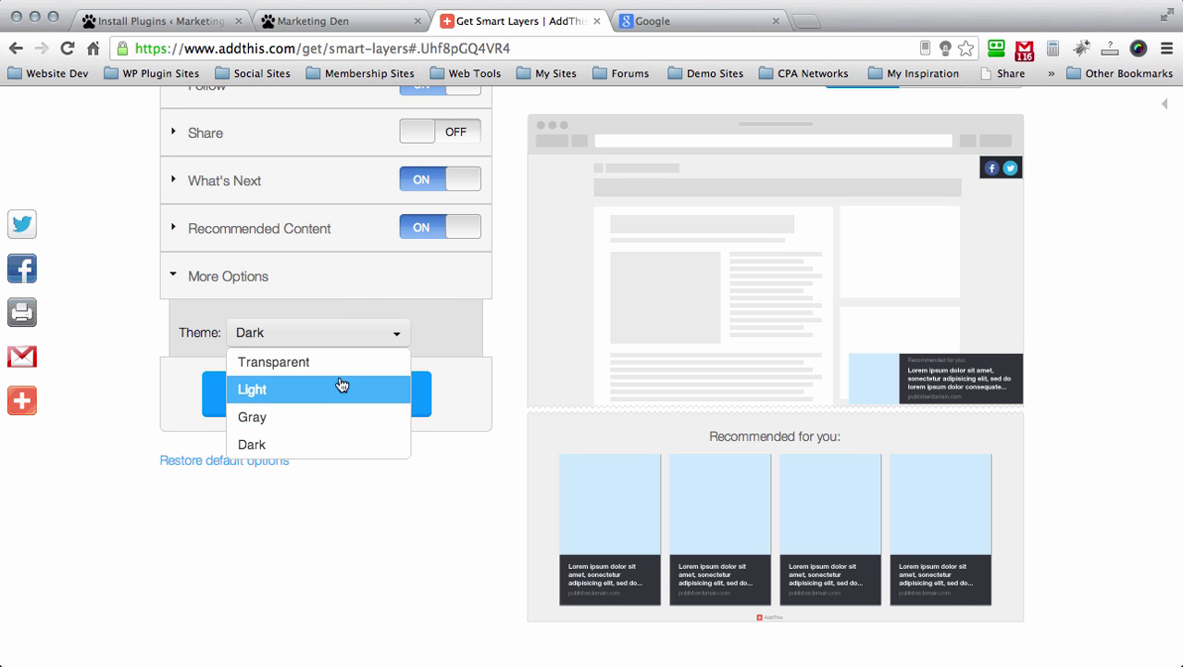
click(321, 421)
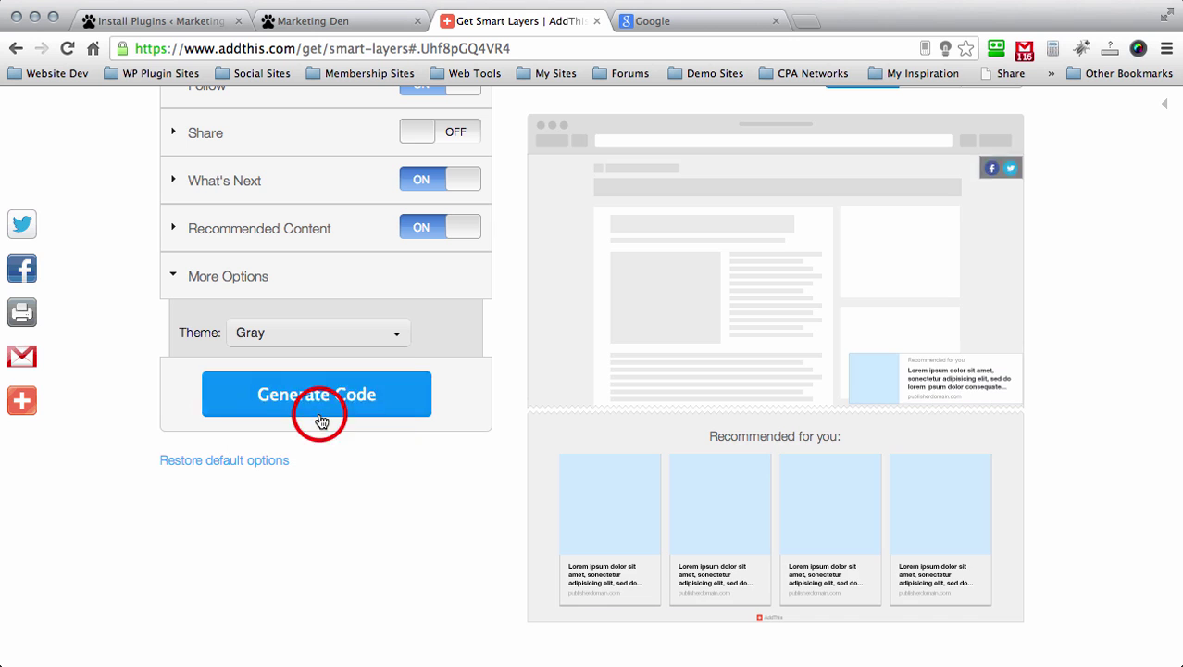
click(311, 271)
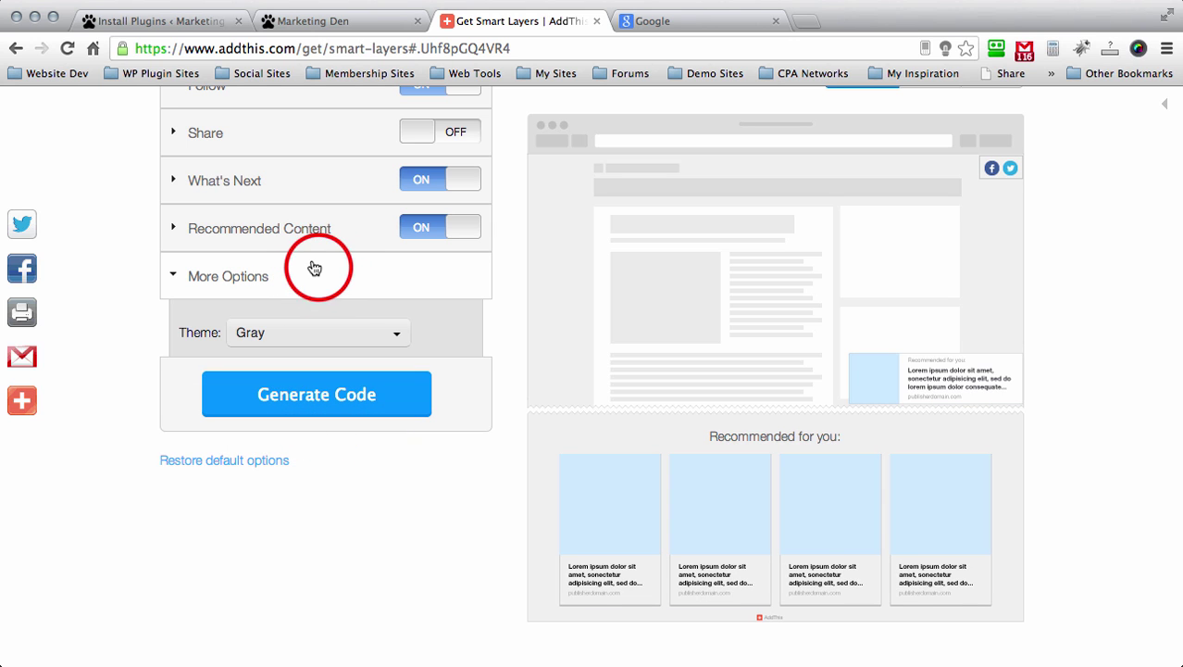
- Switch Recommended Content off and generate the Smart Layers code
scroll(223, 291, up, 2)
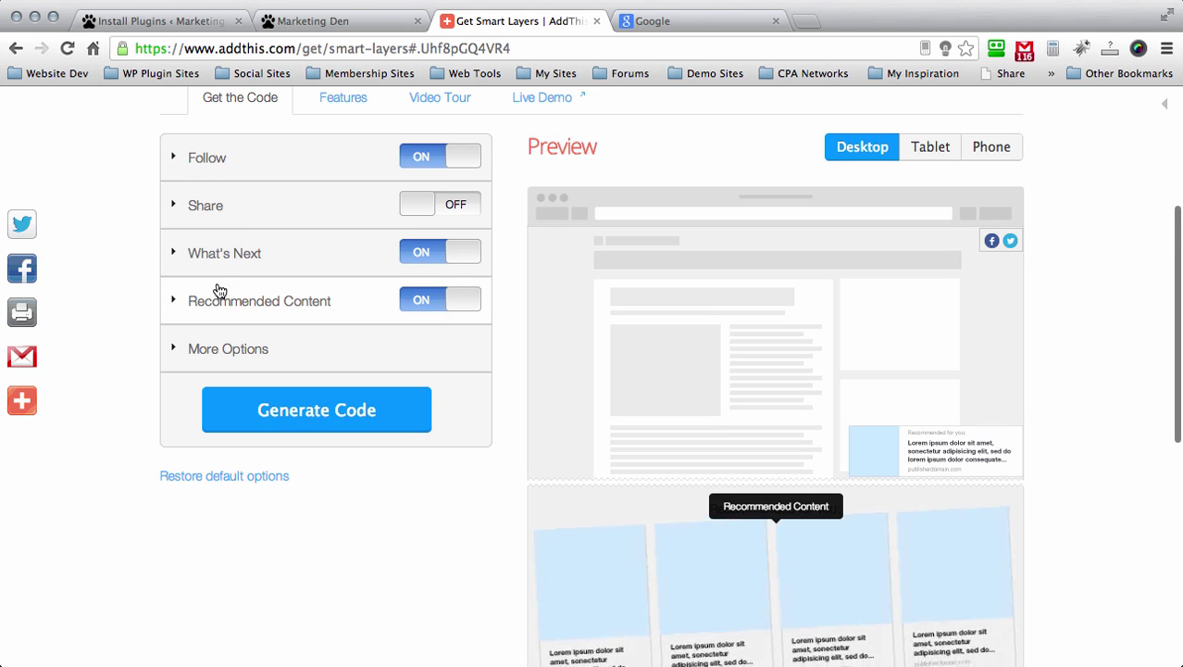
mouse_move(238, 263)
mouse_move(251, 304)
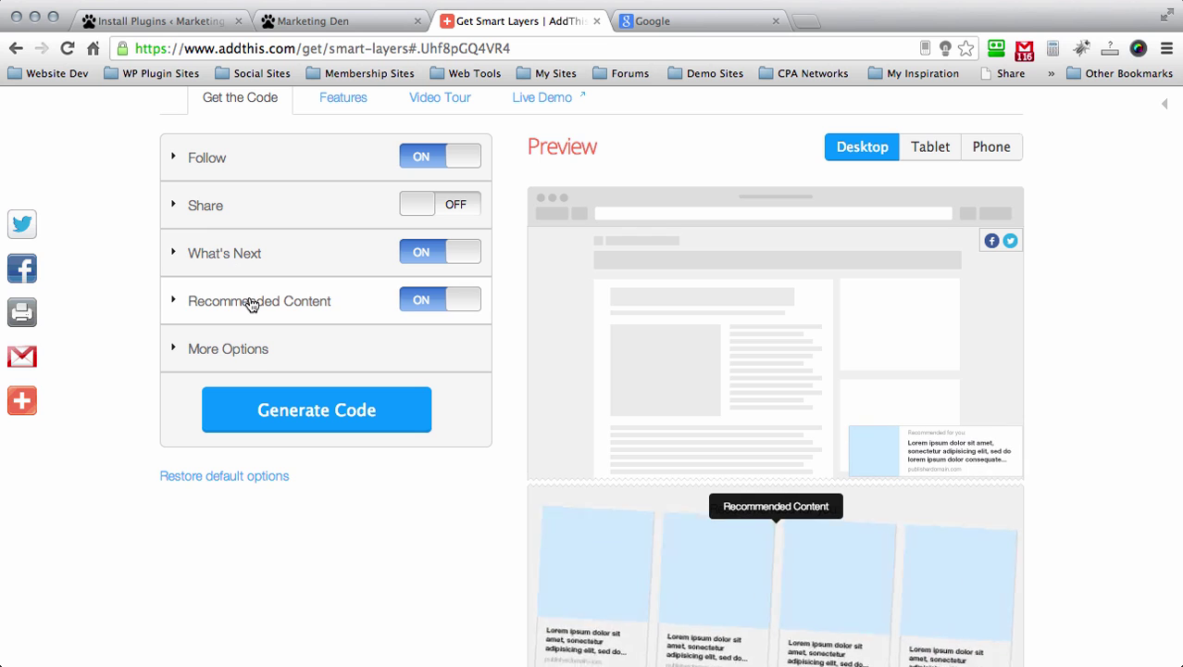
click(416, 304)
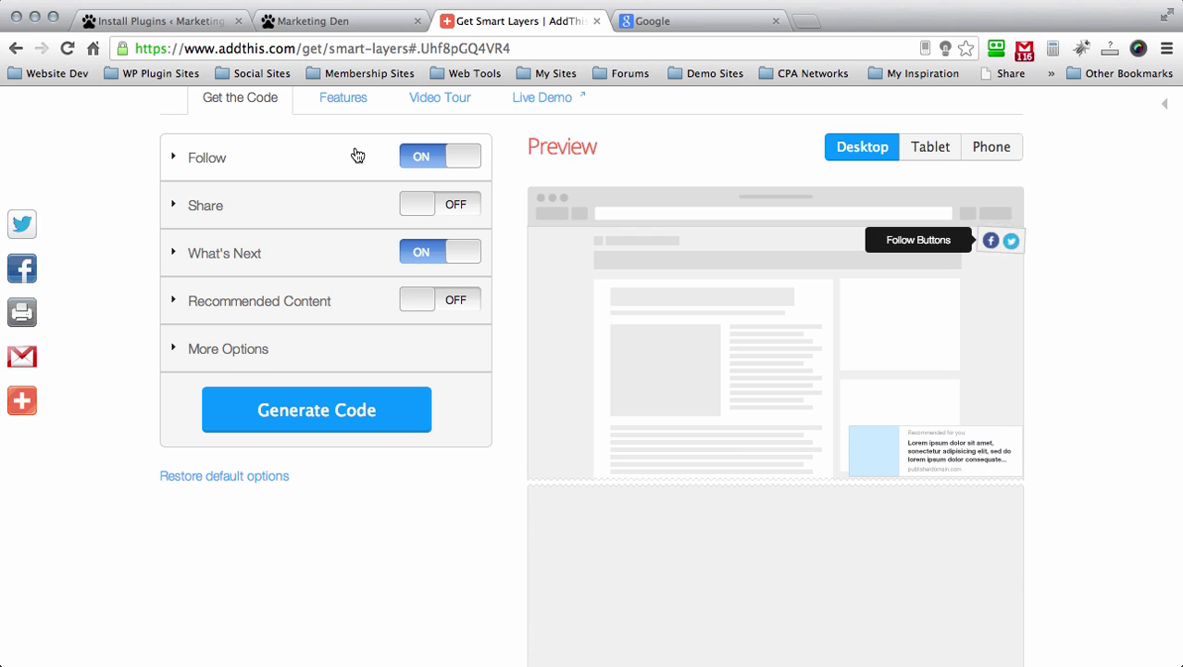
mouse_move(325, 275)
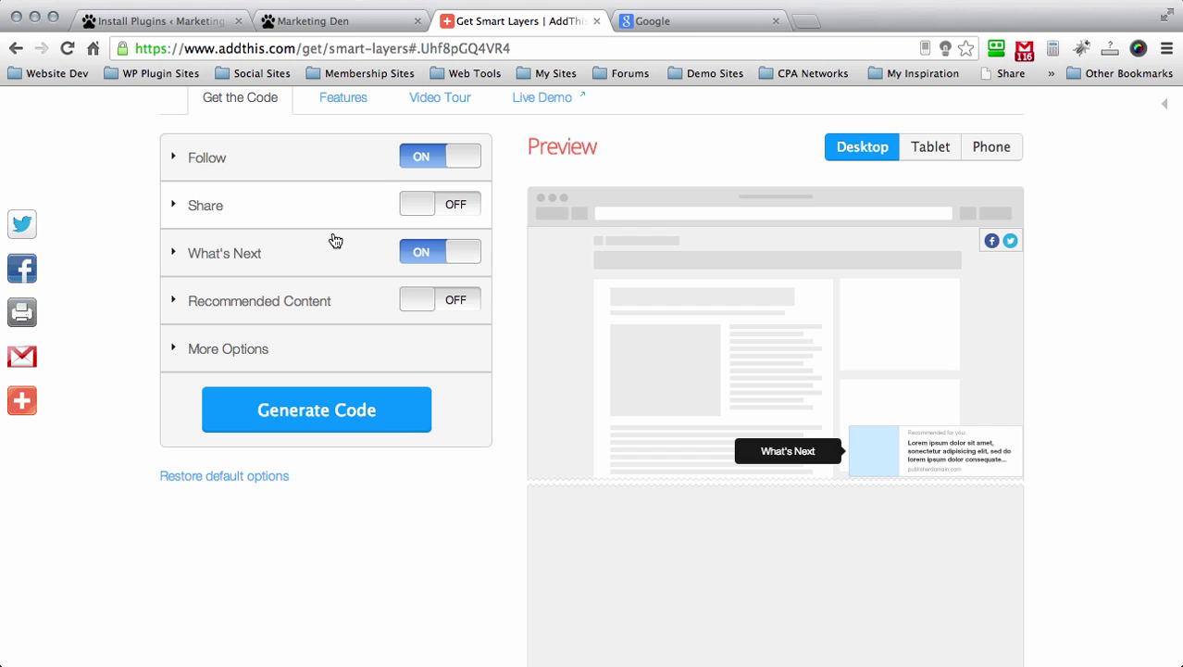
scroll(333, 231, down, 2)
click(321, 346)
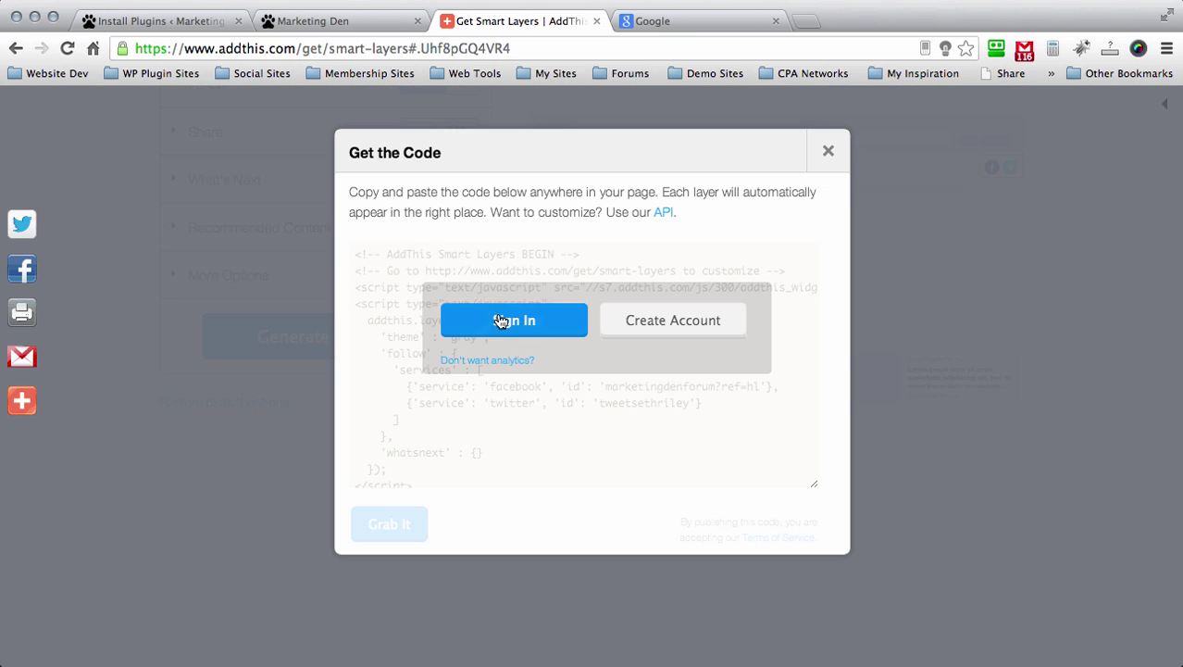
- Sign in to AddThis with the saved account e-mail and password
click(500, 320)
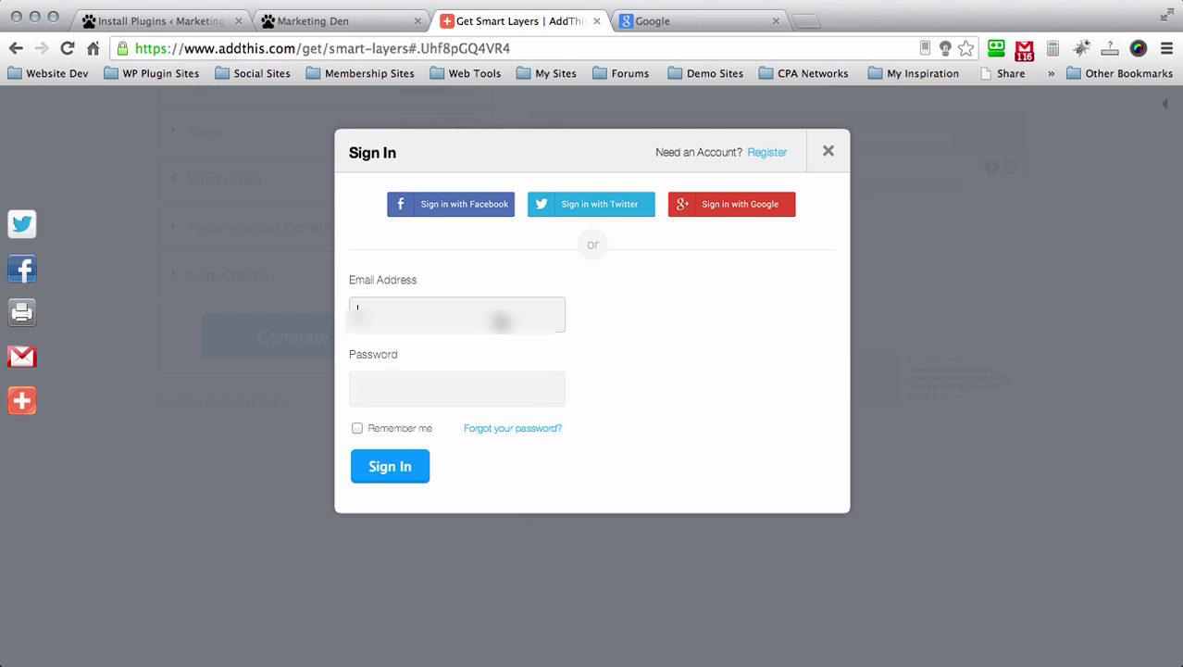
click(462, 326)
click(462, 342)
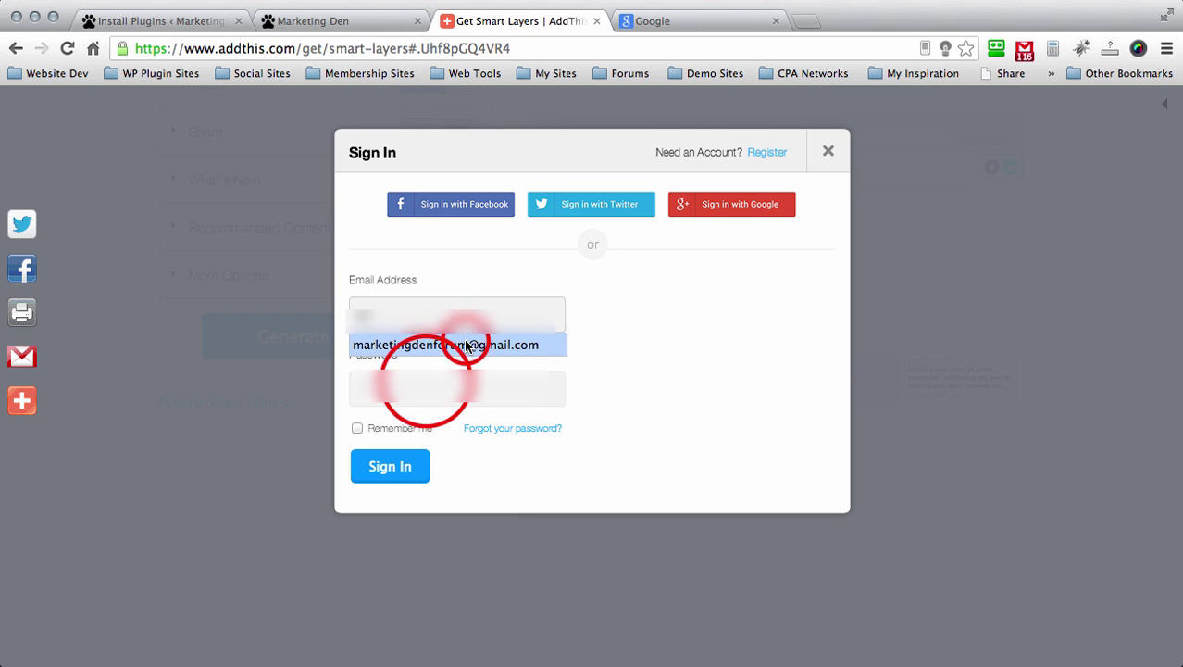
click(426, 380)
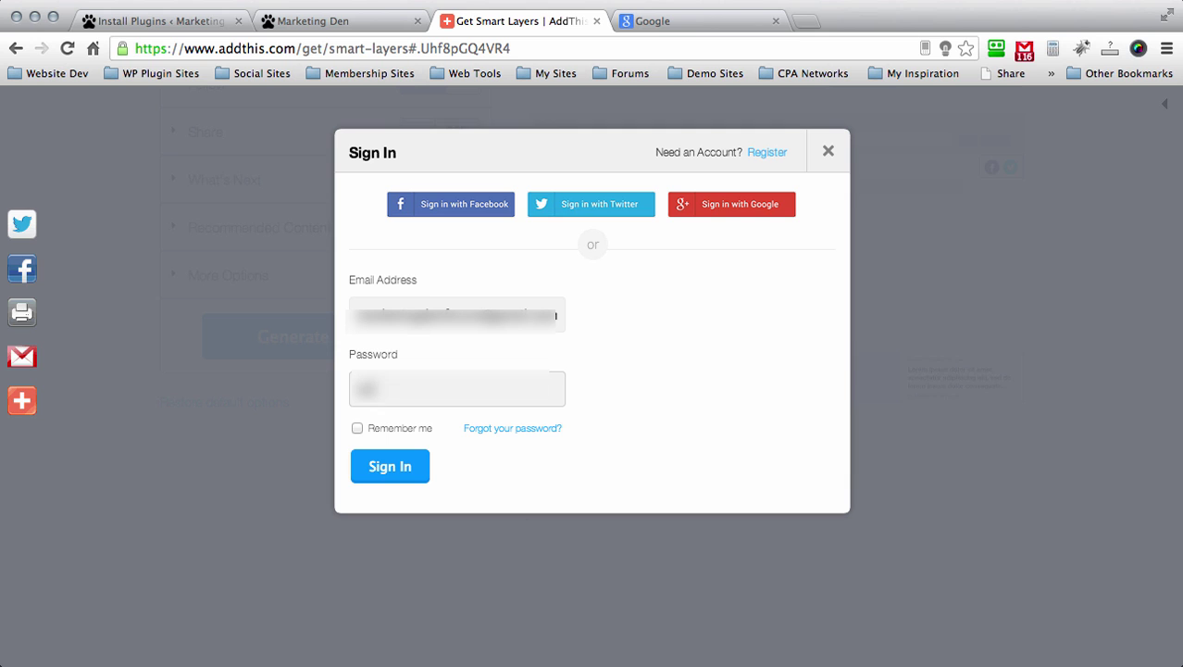
key(Return)
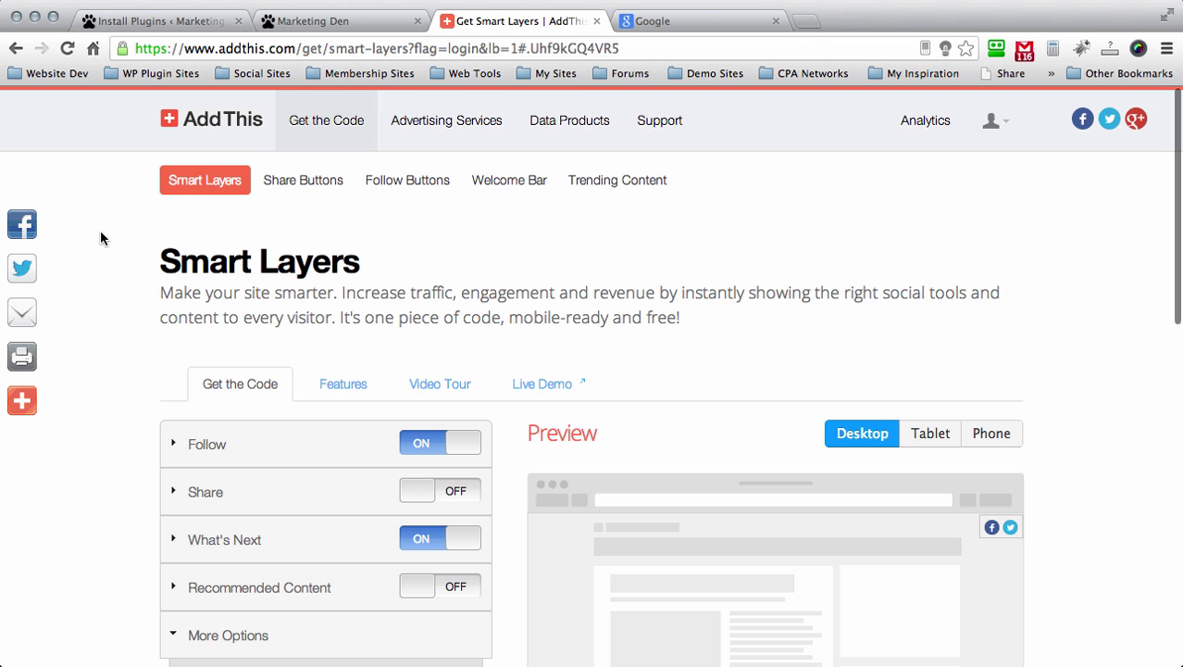
- Review the Follow, Share, What's Next and Recommended Content sections, leaving each collapsed
scroll(100, 230, down, 2)
scroll(100, 233, down, 5)
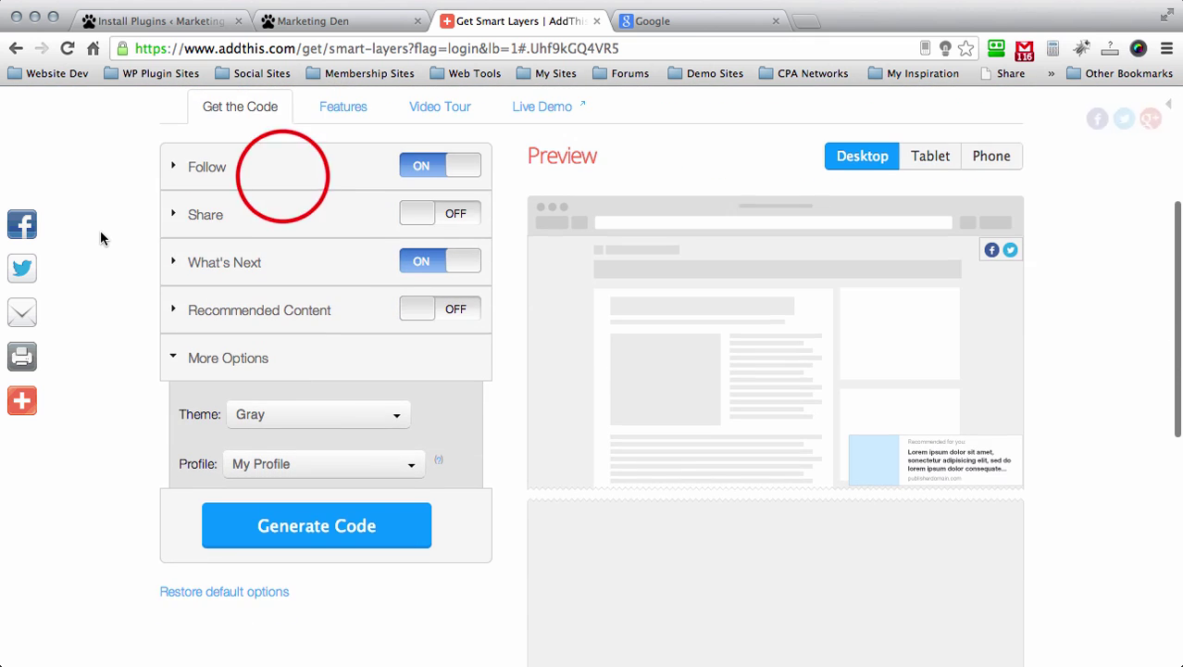
click(285, 184)
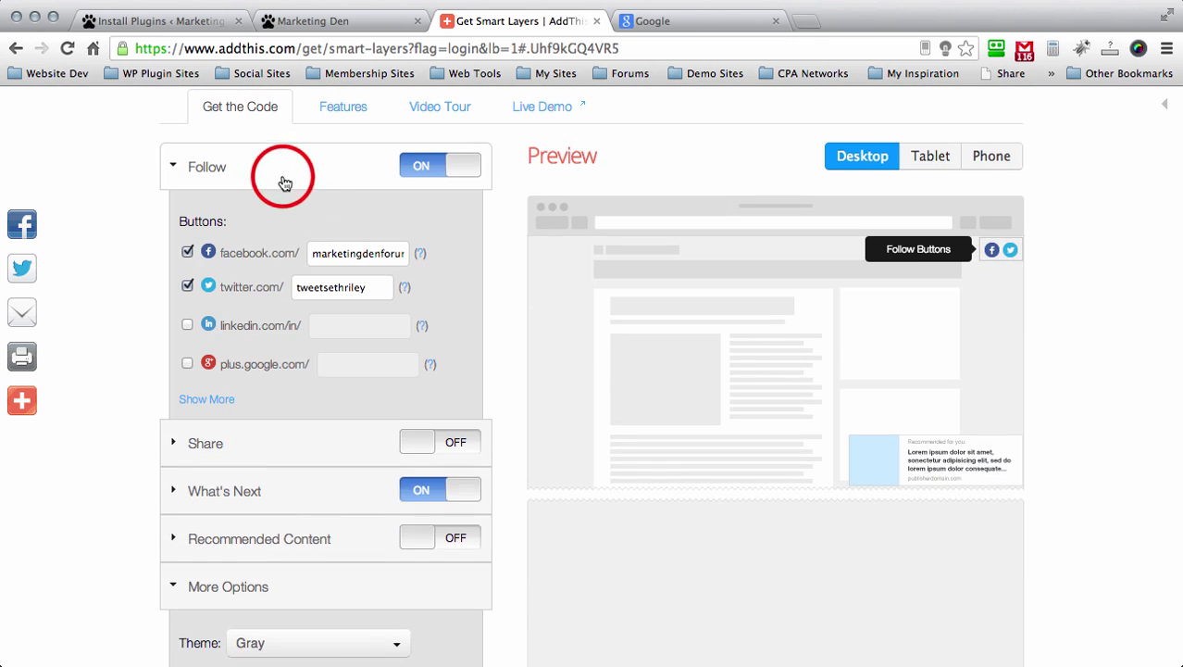
click(285, 183)
click(306, 226)
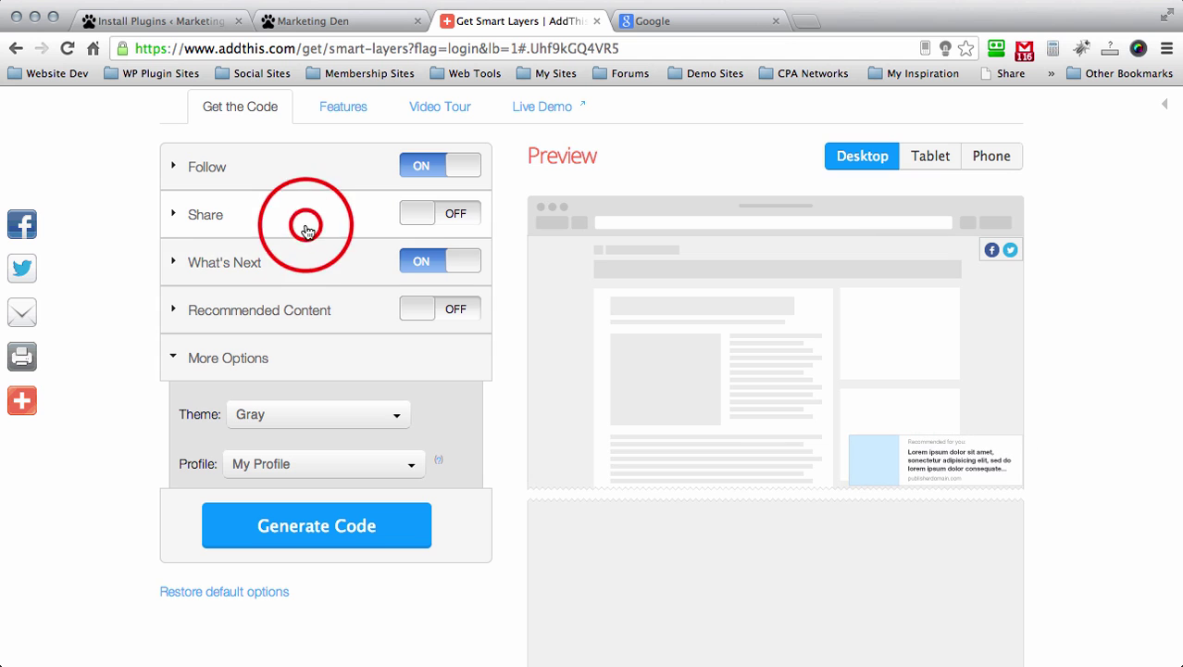
click(306, 229)
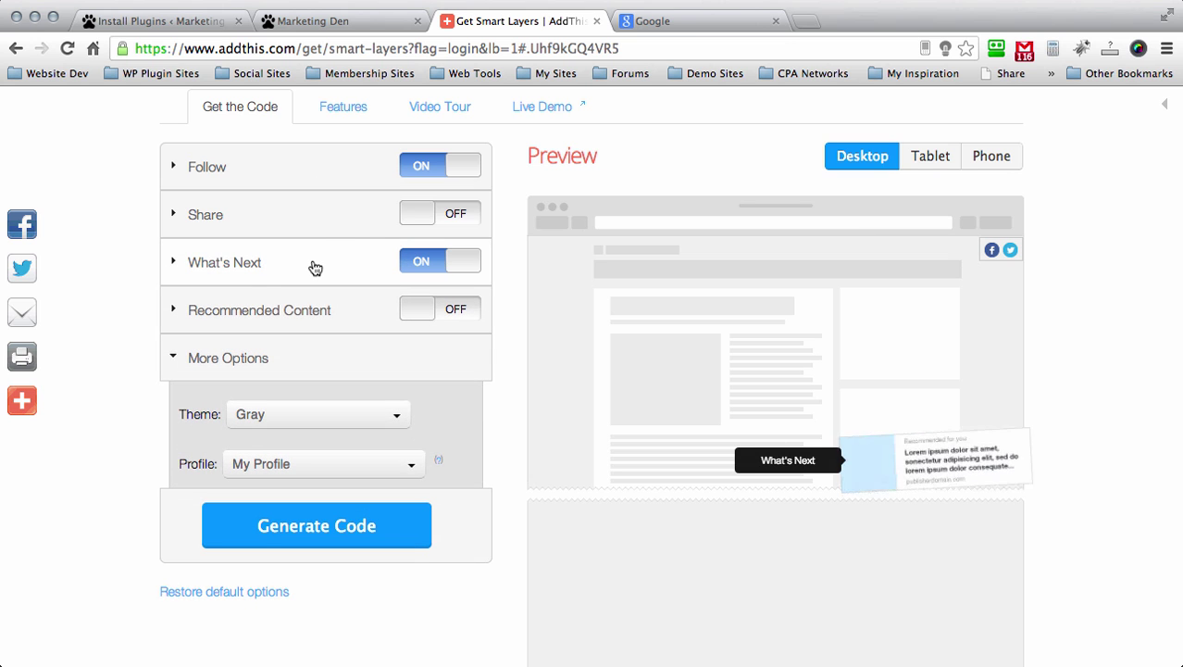
click(312, 264)
click(312, 264)
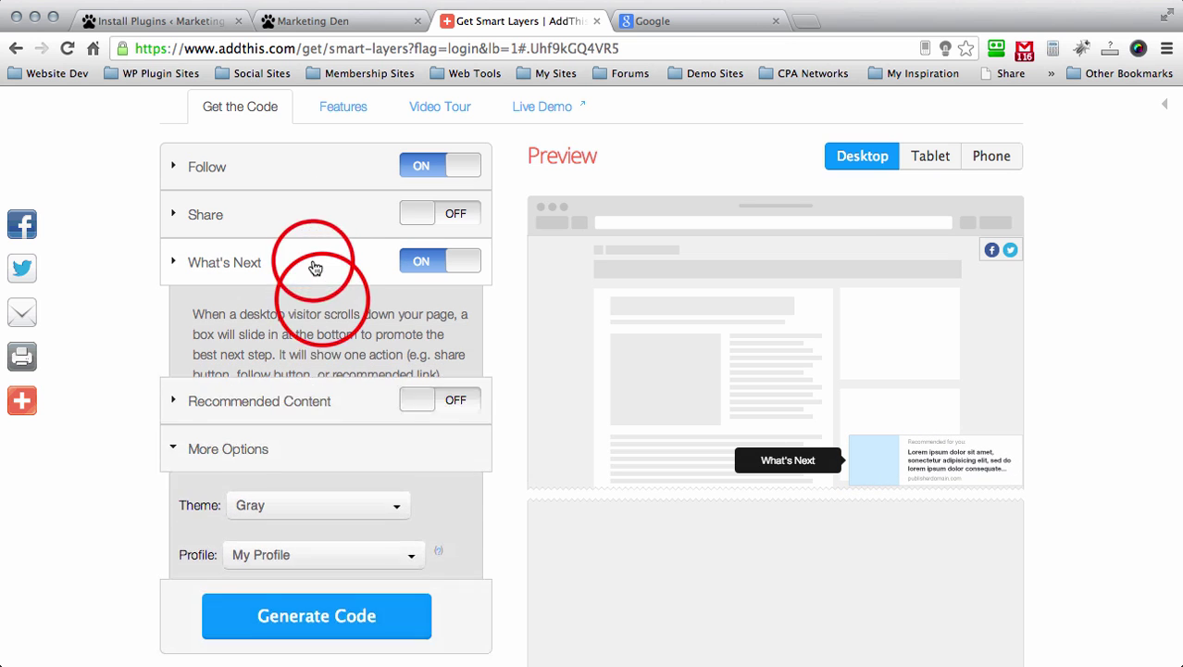
click(324, 306)
click(324, 306)
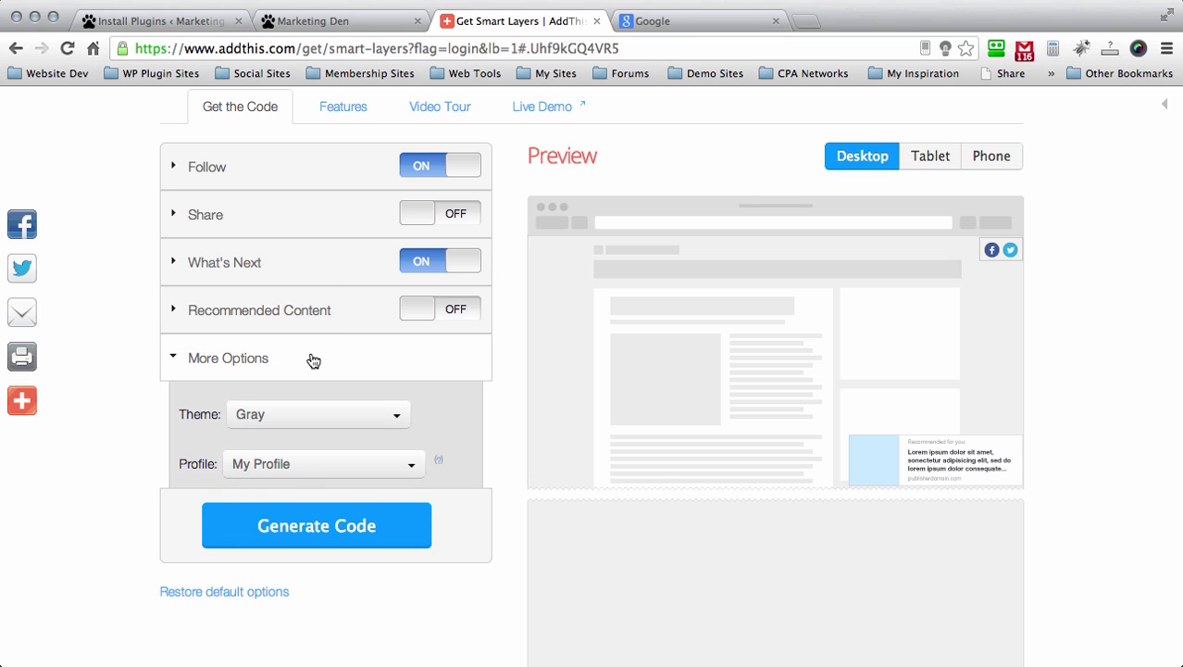
- Generate and copy the Smart Layers script, then return to the WordPress admin tab
click(315, 521)
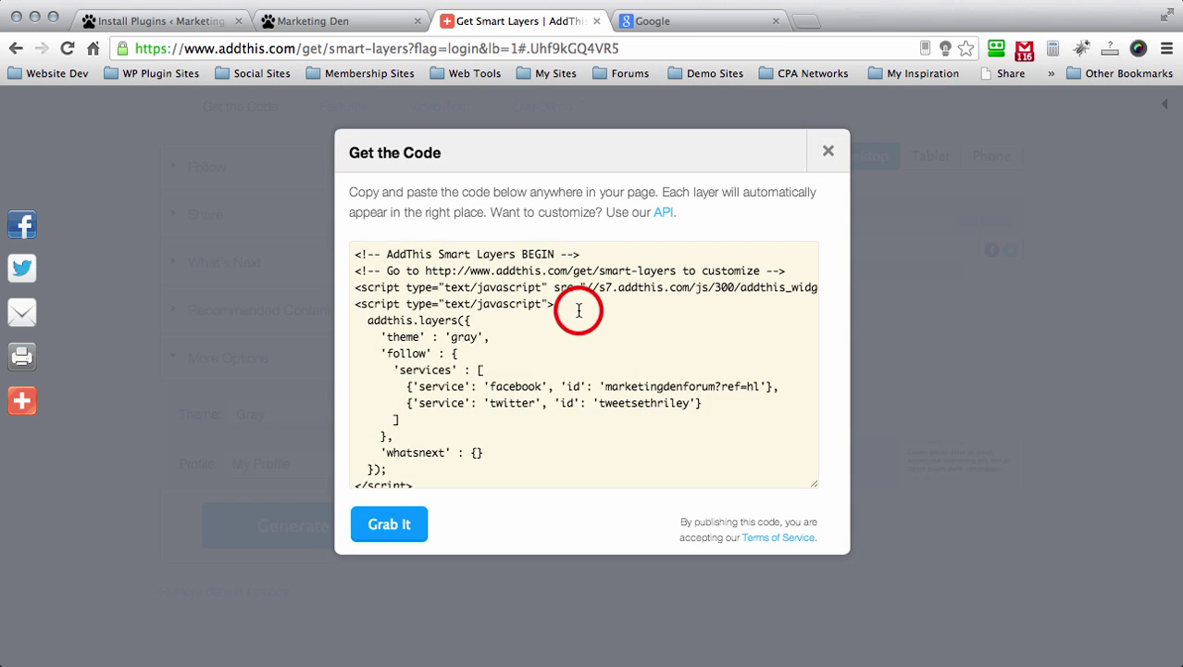
click(579, 311)
key(super+c)
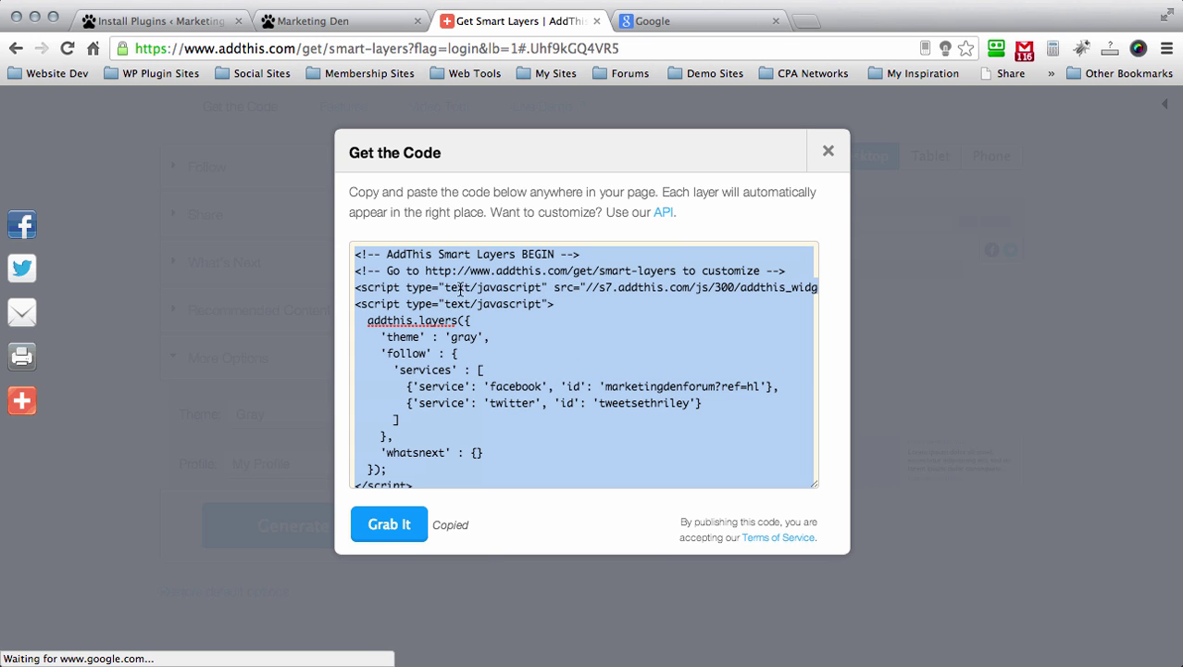
click(828, 151)
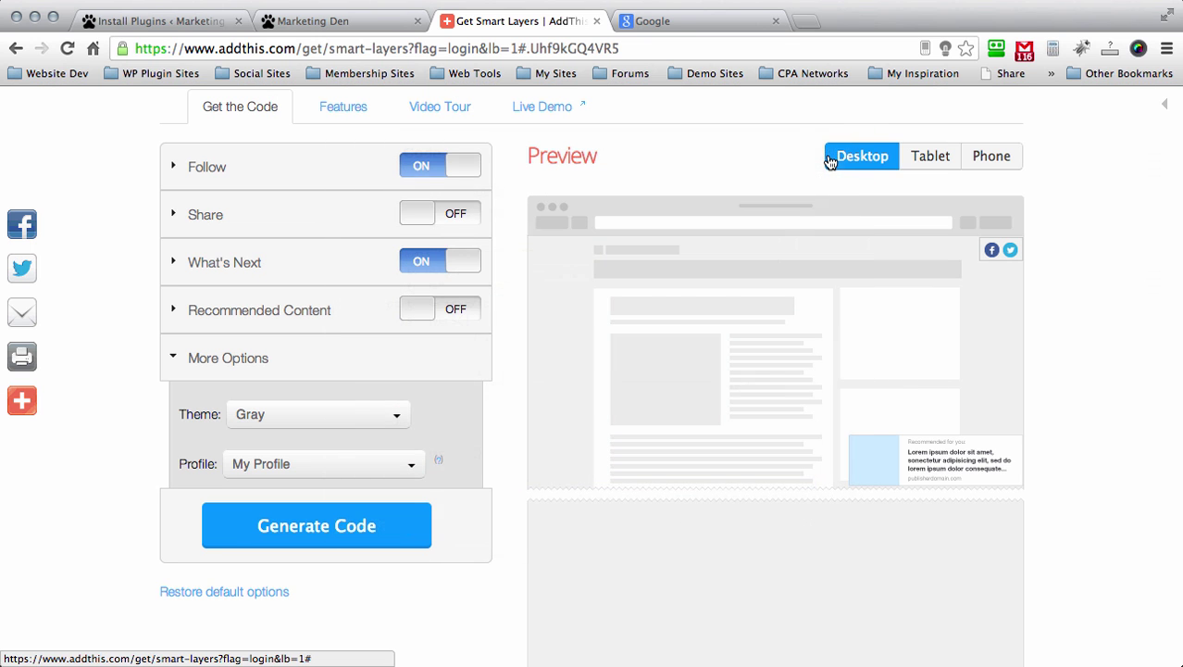
click(176, 19)
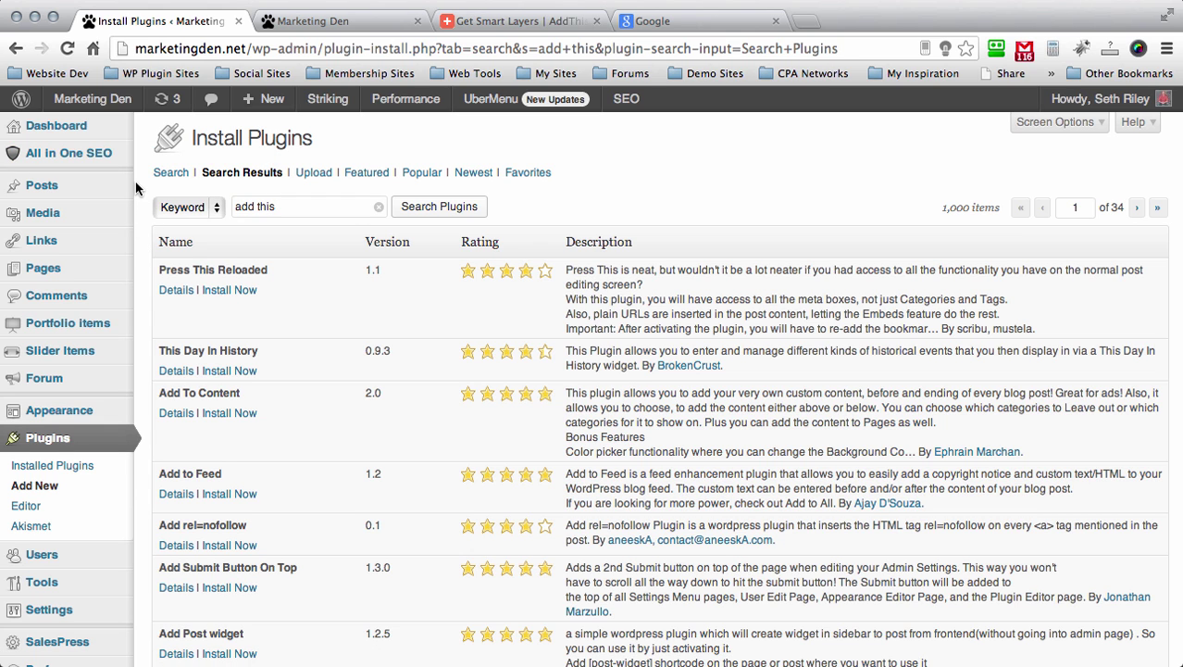
- Open the Striking theme's Header (header.php) template in the Appearance > Editor file editor
scroll(136, 181, down, 2)
mouse_move(54, 345)
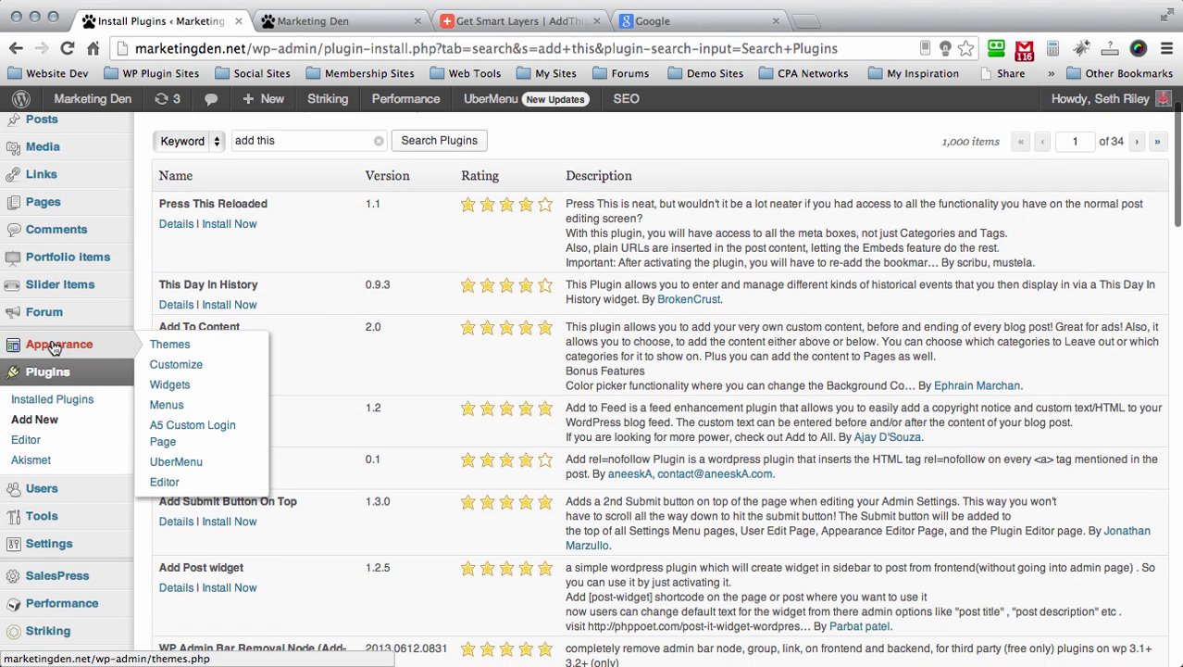
click(164, 482)
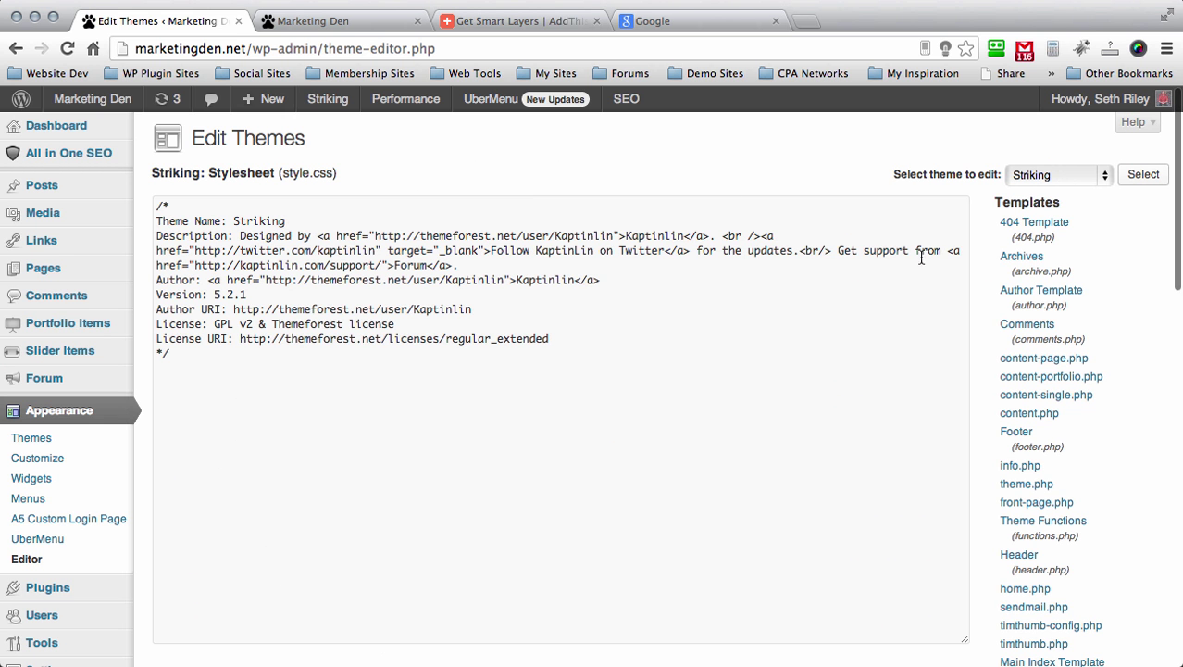
scroll(980, 235, down, 4)
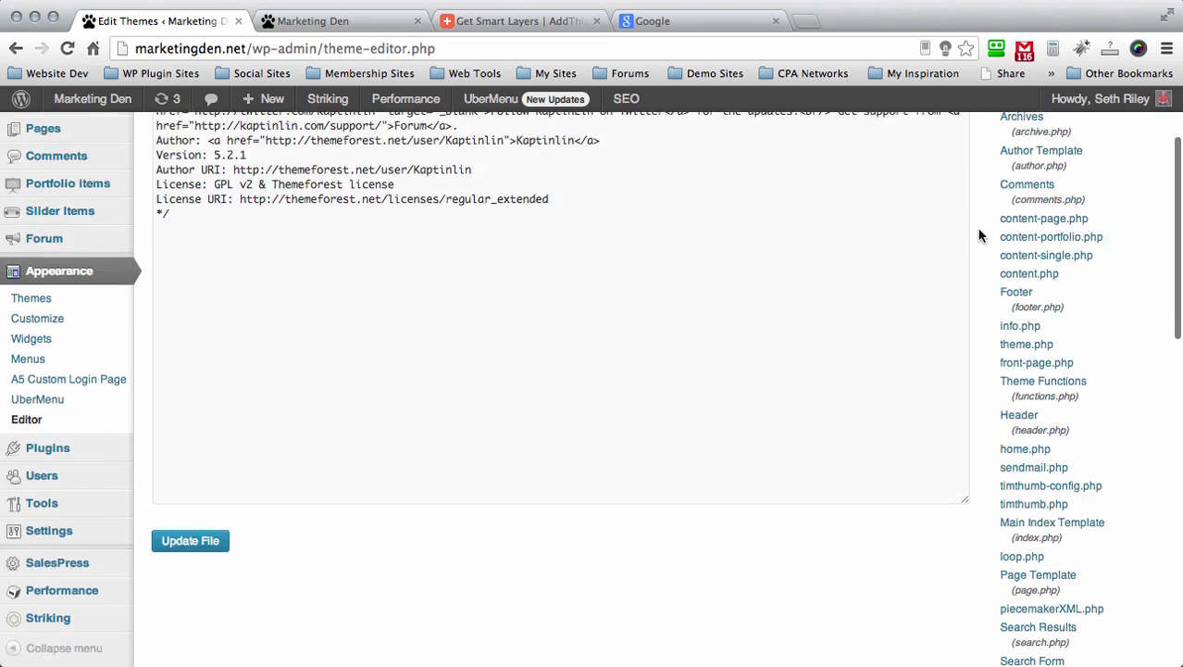
scroll(980, 235, up, 1)
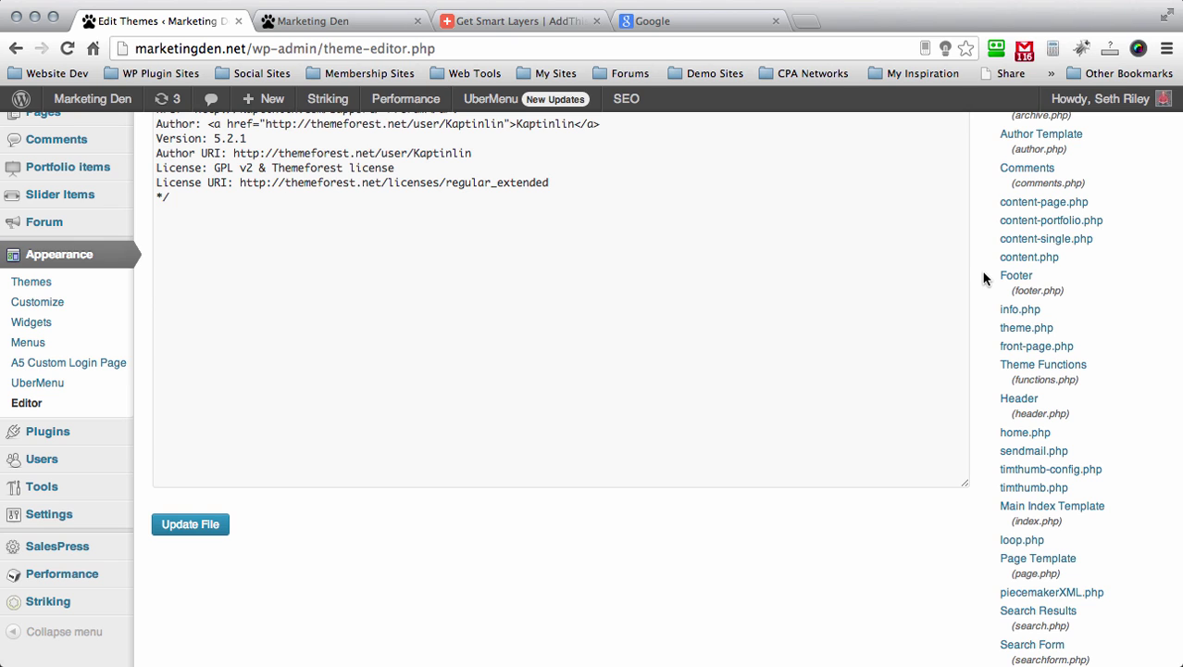
click(1021, 402)
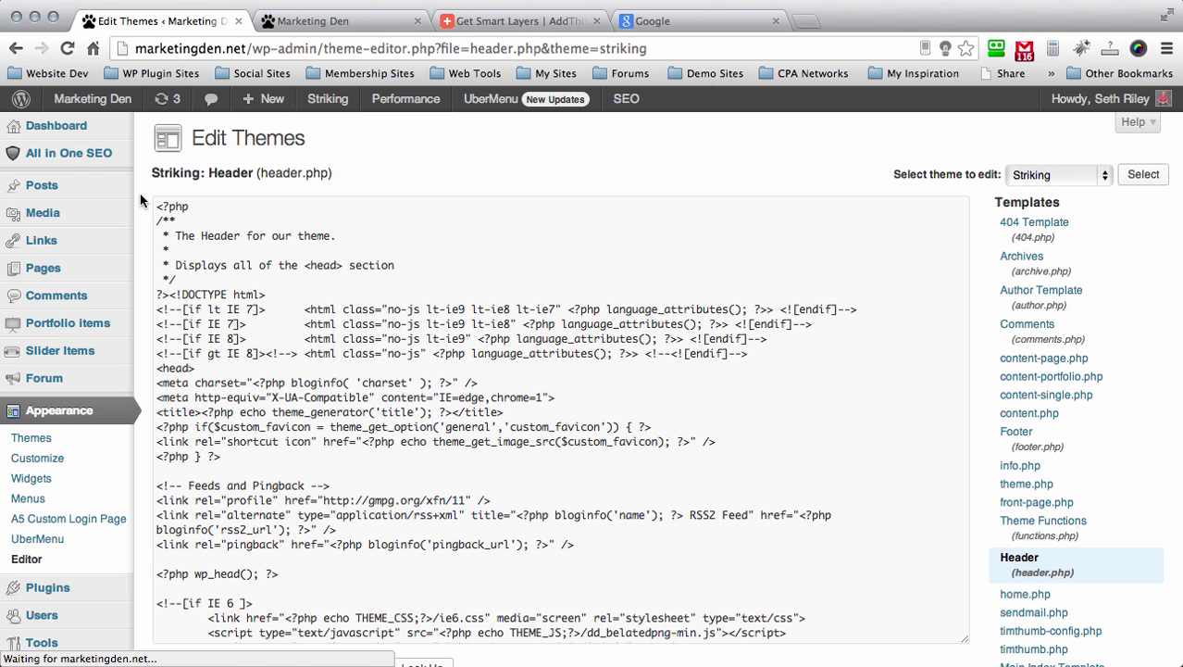
- Insert a blank line right after the closing </head> tag in header.php
scroll(410, 280, down, 10)
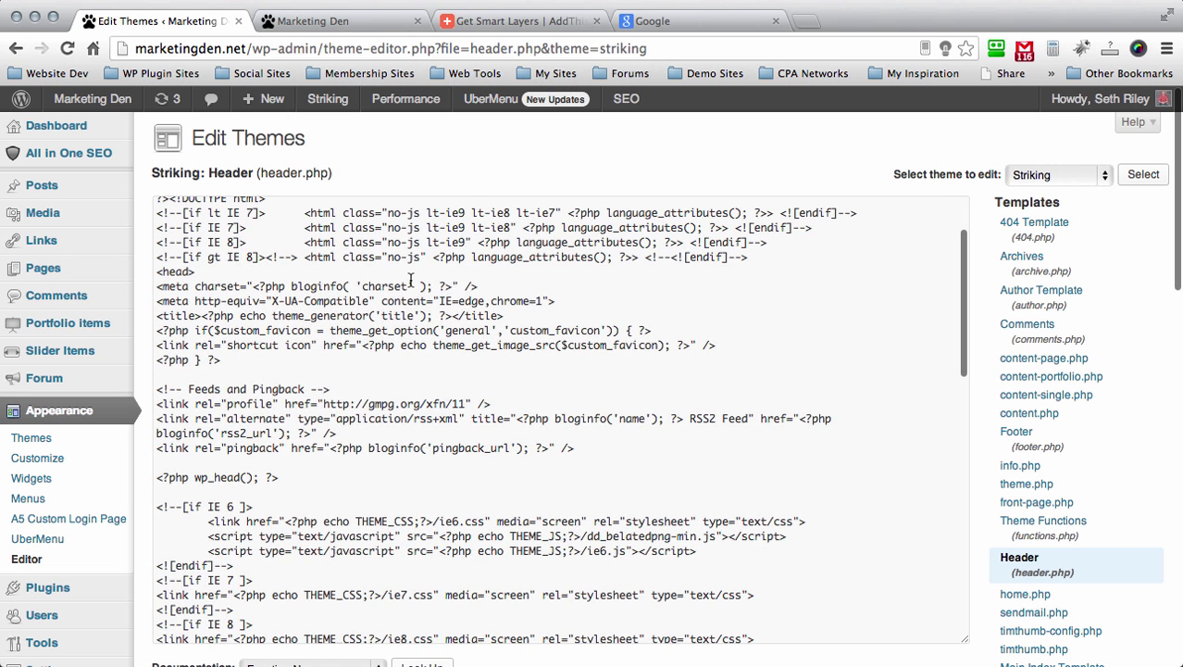
scroll(411, 280, down, 6)
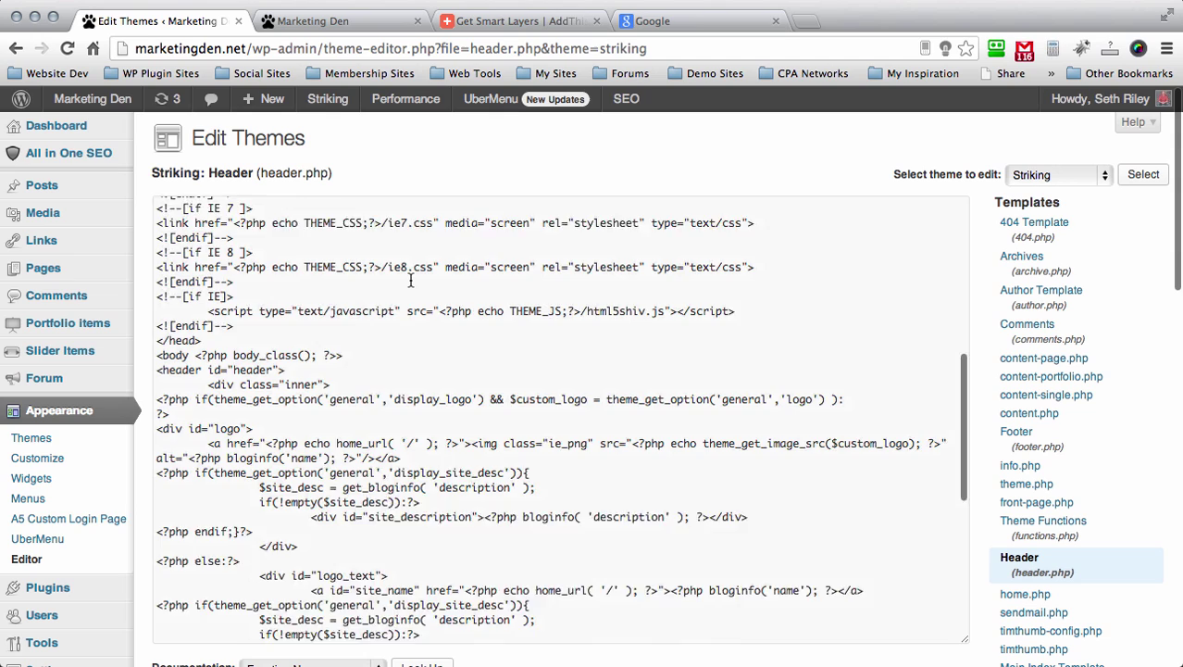
scroll(410, 280, down, 12)
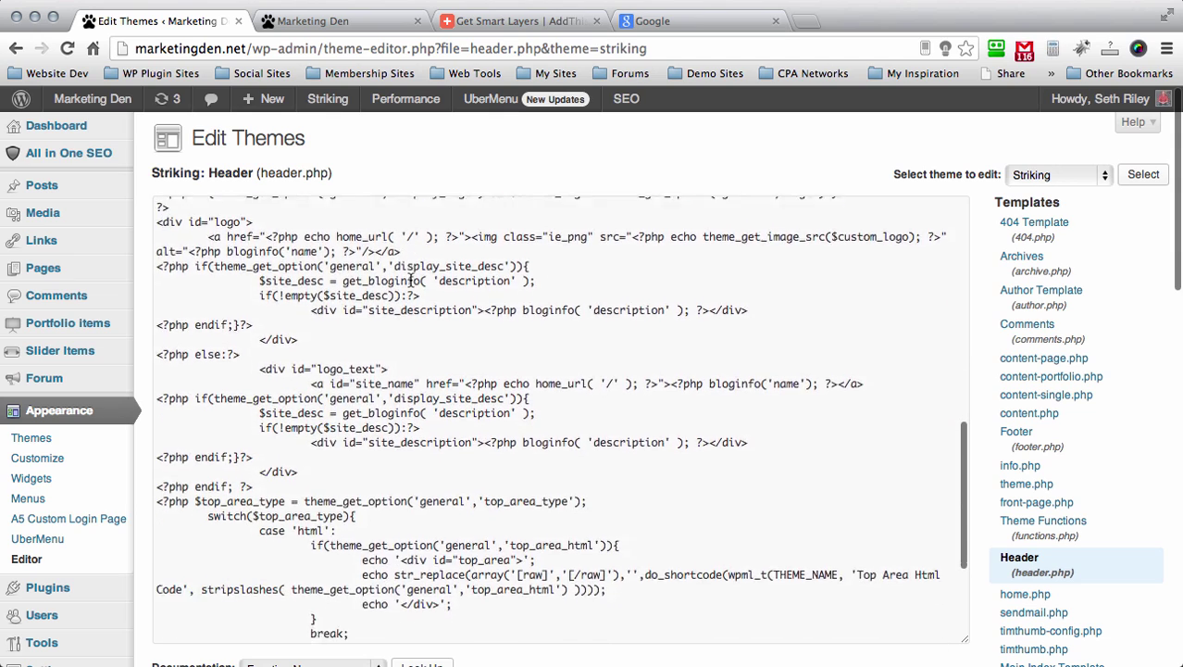
scroll(410, 280, up, 3)
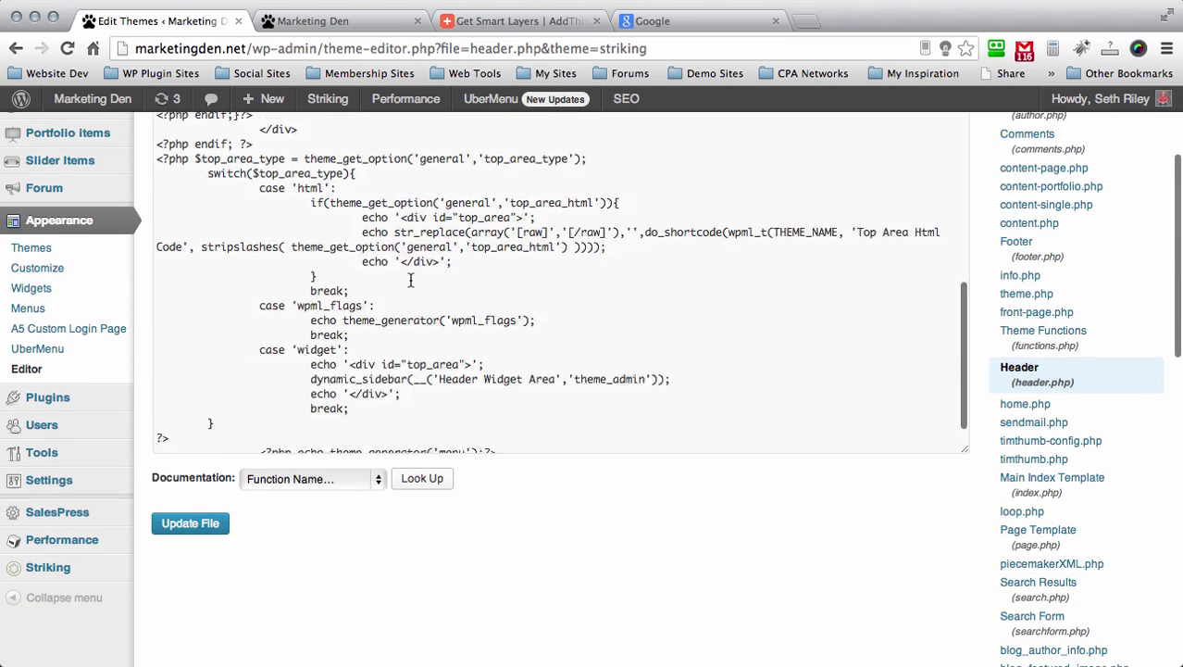
scroll(137, 193, up, 3)
scroll(350, 296, up, 7)
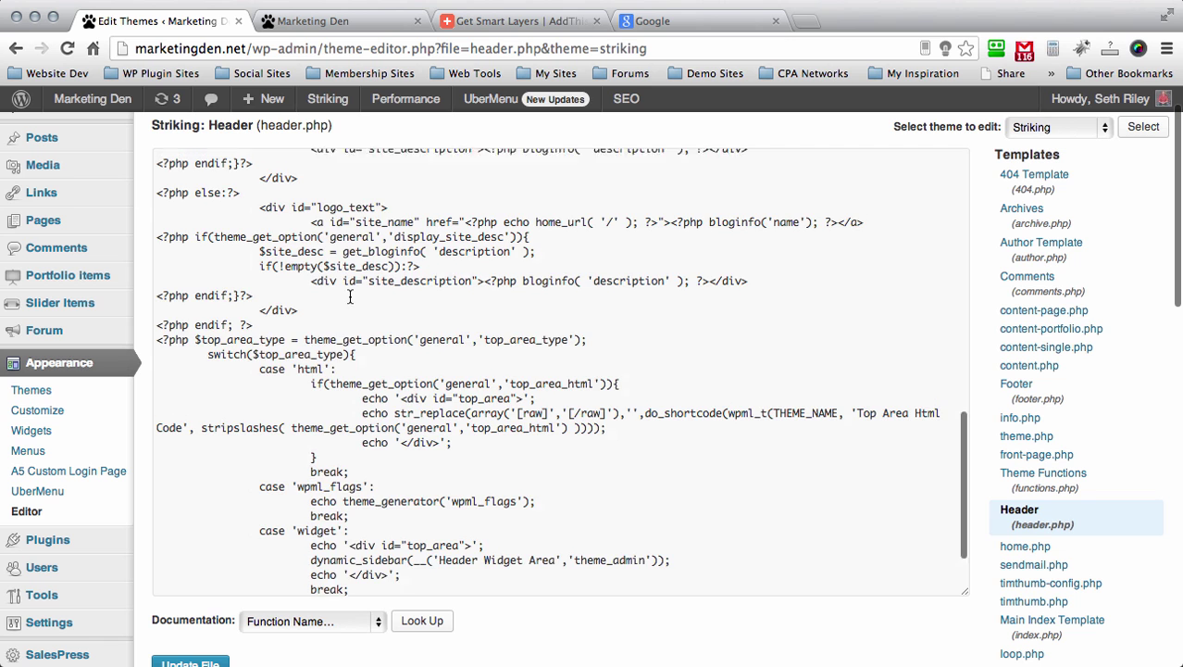
scroll(350, 296, up, 1)
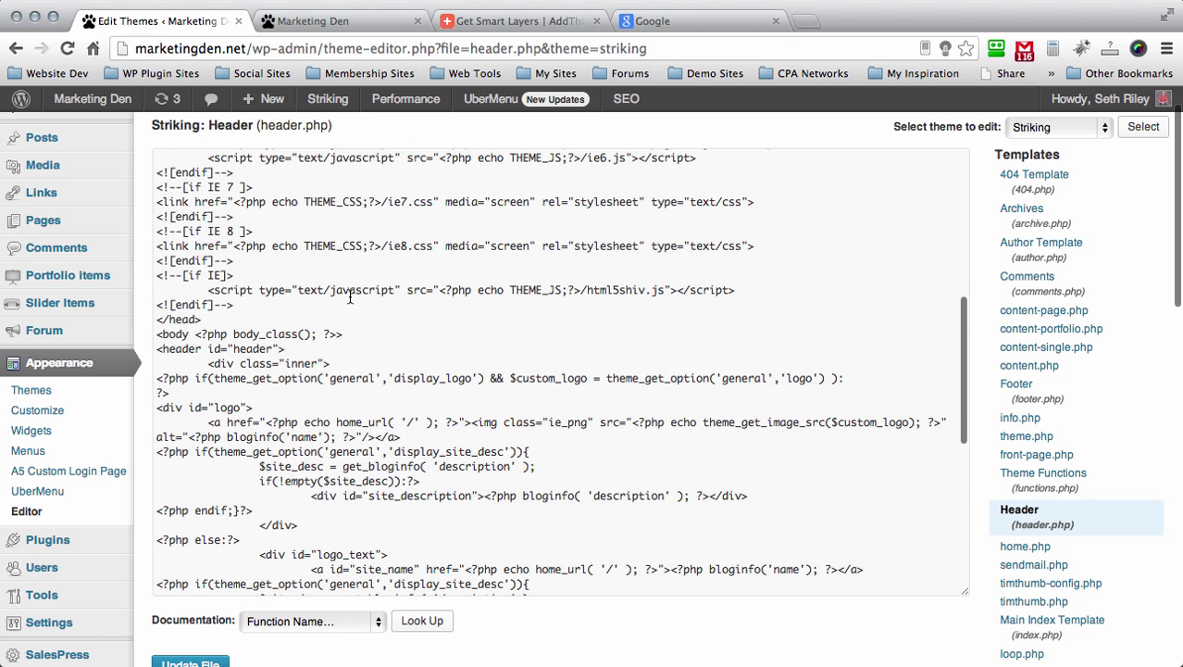
click(202, 320)
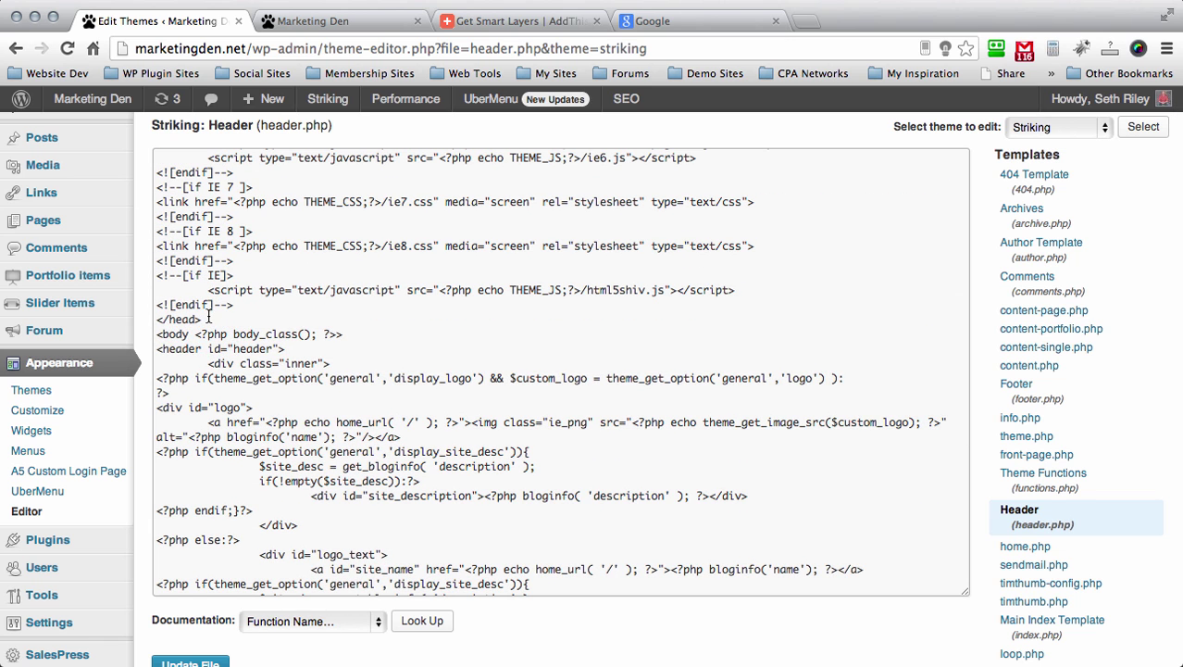
key(Return)
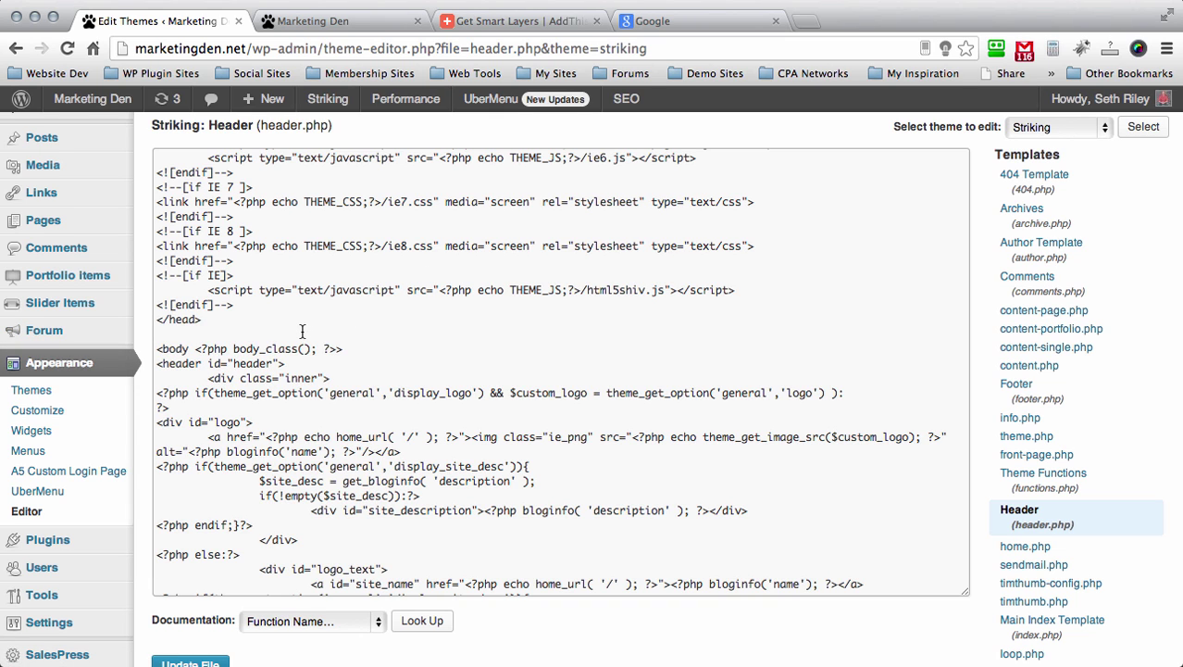
- Paste the AddThis Smart Layers script onto the blank line after </head>
text(<!-- AddThis Smart Layers BEGIN --> <!-- Go to http://www.addthis.com/get/smart-layers to customize --> <script type="text/javascript" src="//s7.addthis.com/js/300/addthis_widget.js#pubid=ra-52148e8965a98750"></script> <script type="text/javascript">   addthis.layers({     'theme' : 'gray',     'follow' : {       'services' : [         {'service': 'facebook', 'id': 'marketingdenforum?ref=hl'},         {'service': 'twitter', 'id': 'tweetsethriley'}       ]     },     'whatsnext' : {}   }); </script> <!-- AddThis Smart Layers END -->)
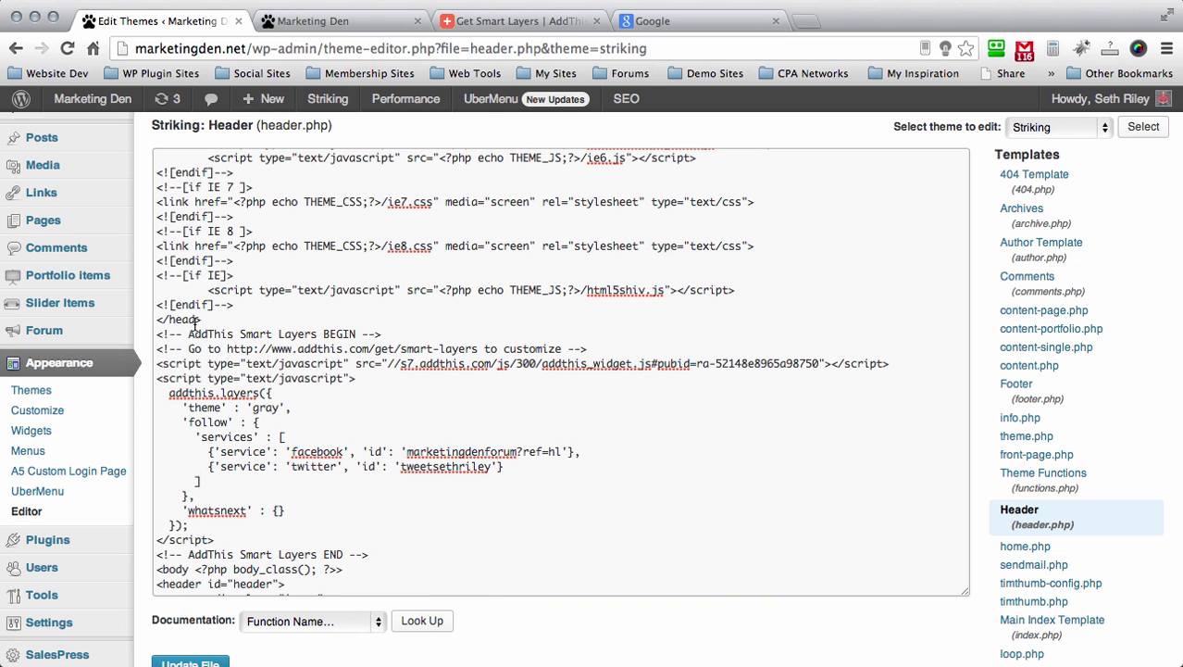
scroll(283, 306, down, 3)
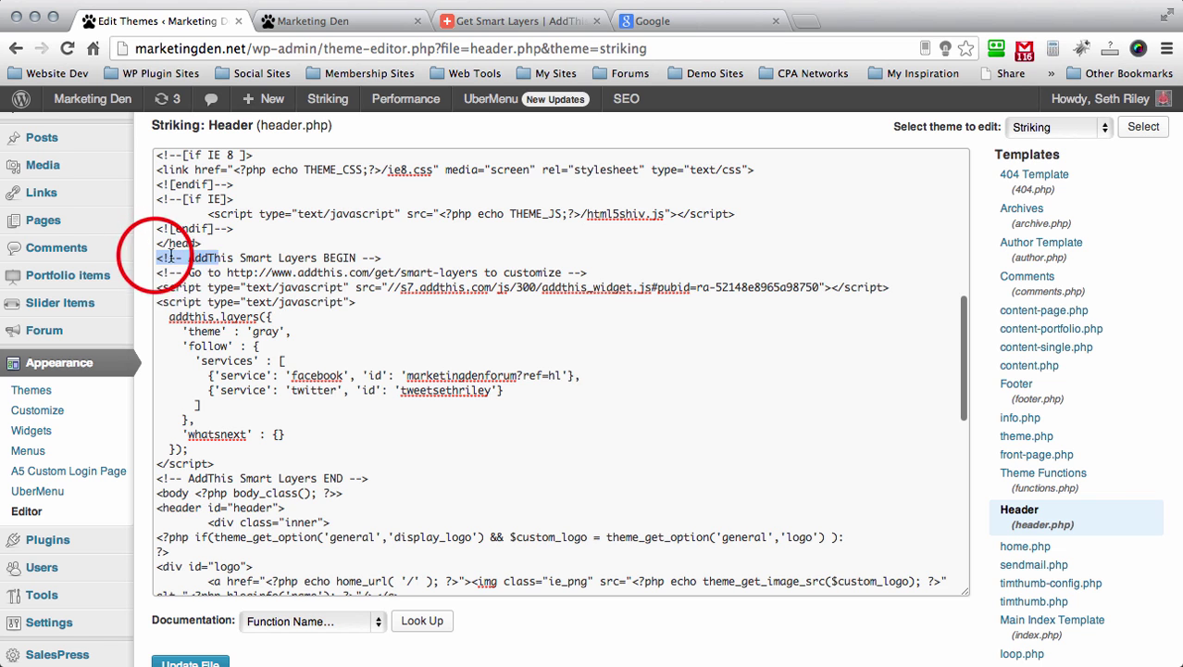
drag(157, 258, 363, 371)
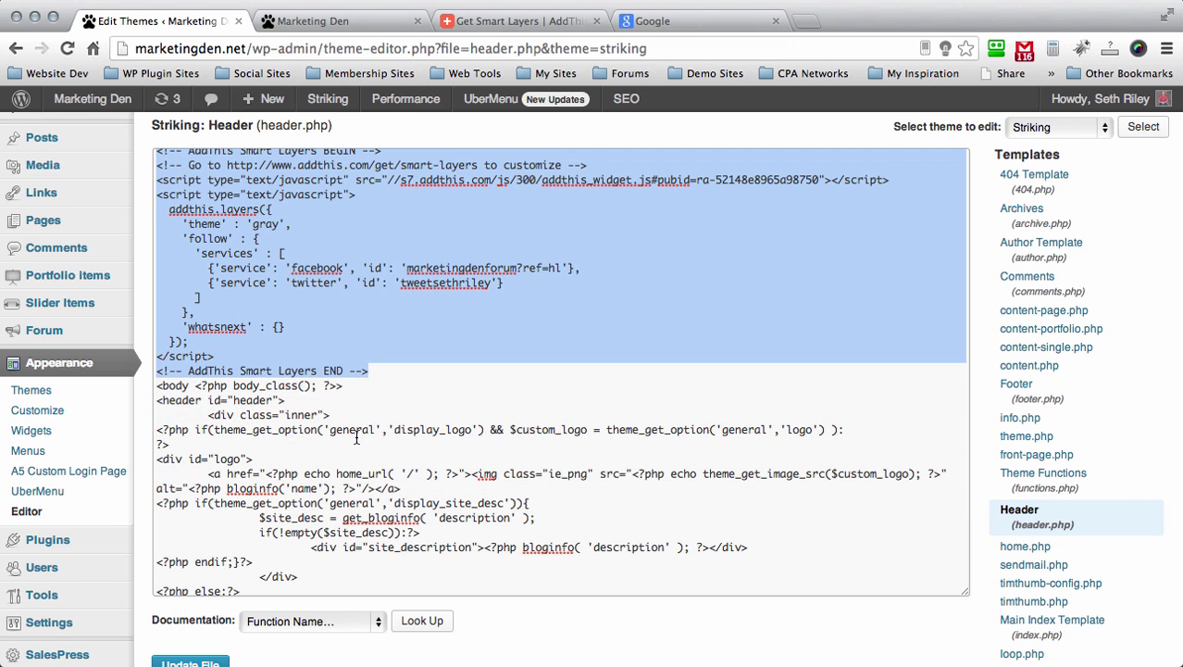
scroll(357, 438, up, 3)
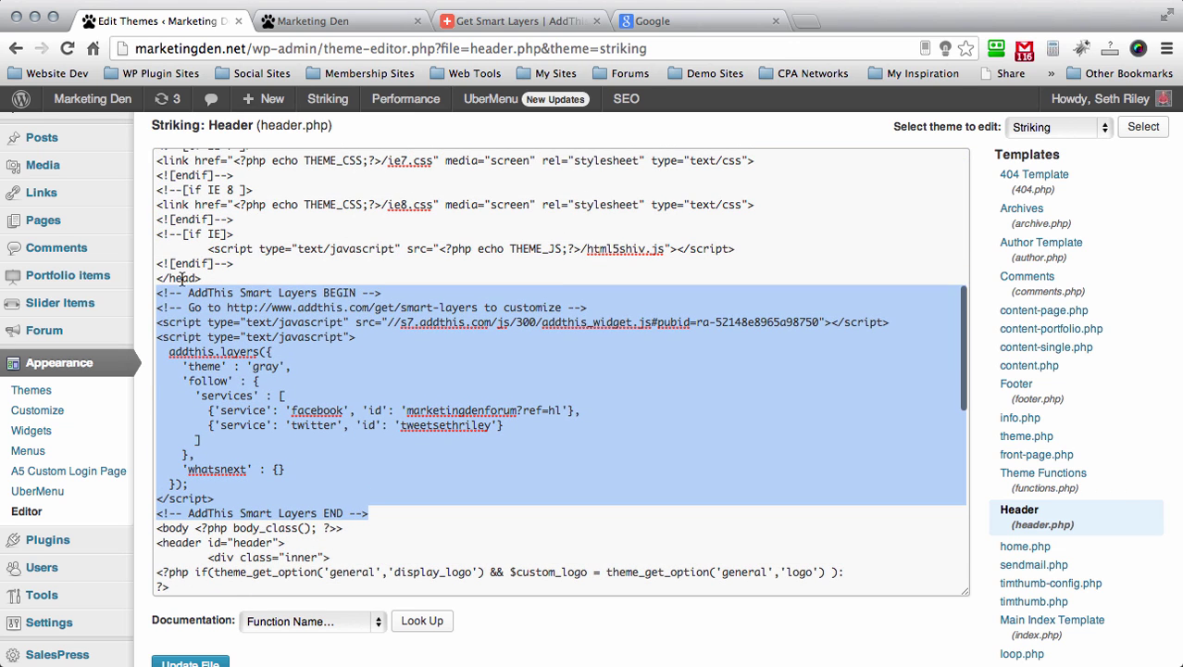
scroll(444, 220, down, 2)
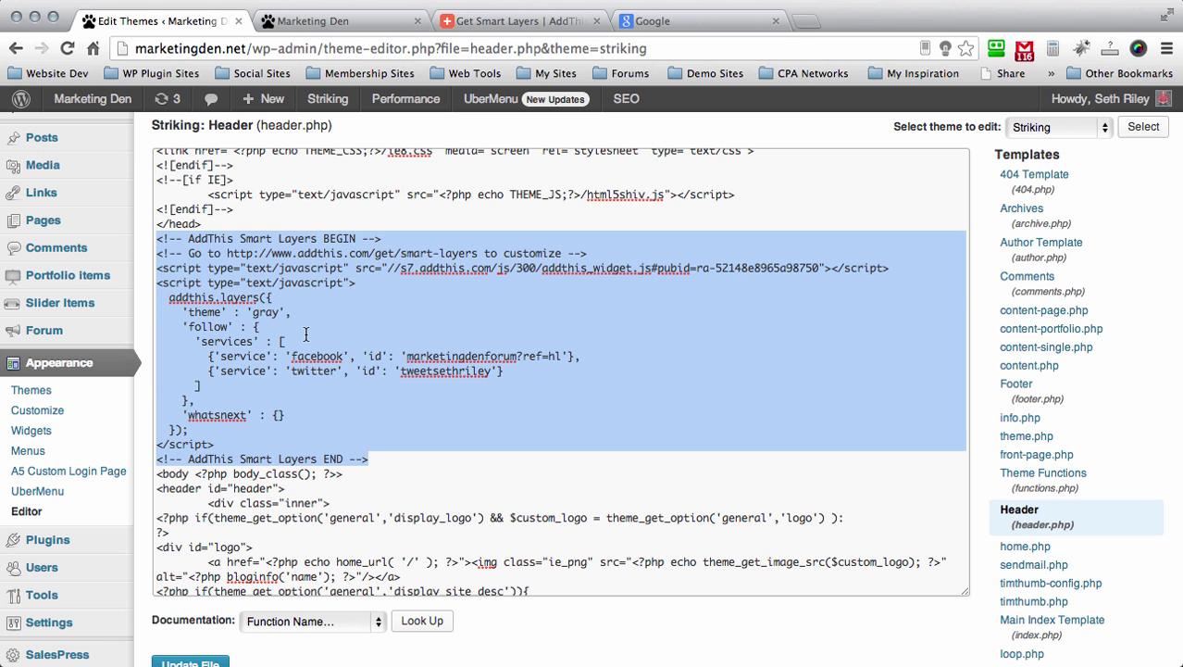
- Save header.php with Update File
click(175, 341)
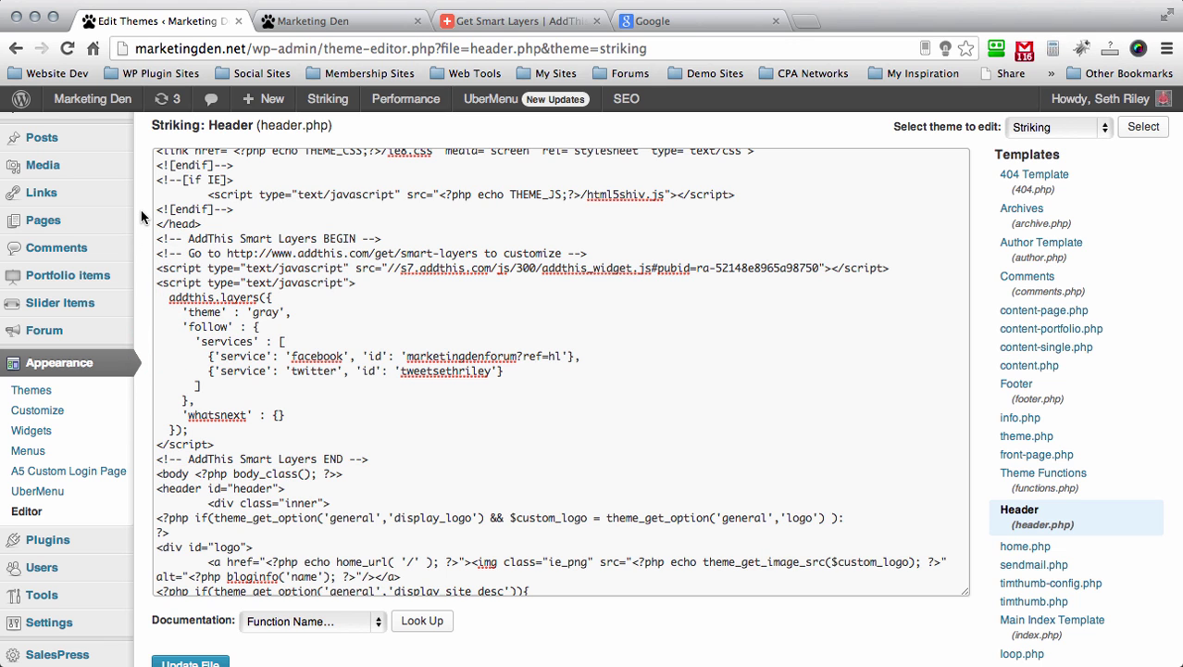
scroll(141, 210, down, 5)
click(186, 457)
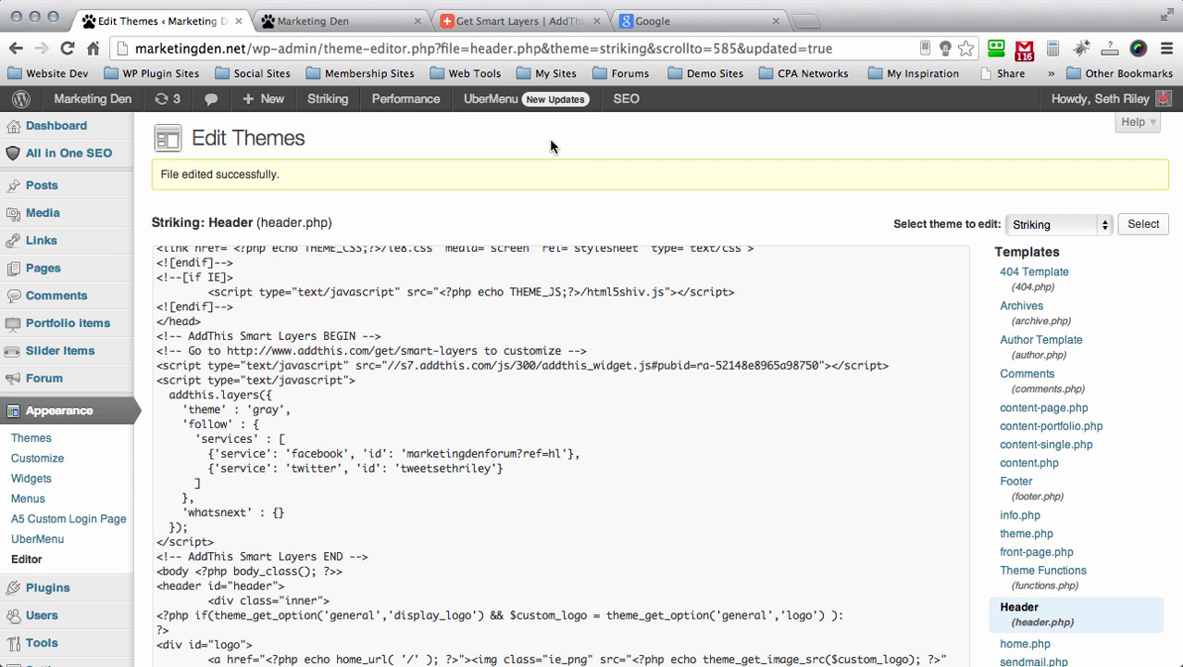
- Bring up the live Marketing Den homepage in the browser
click(507, 19)
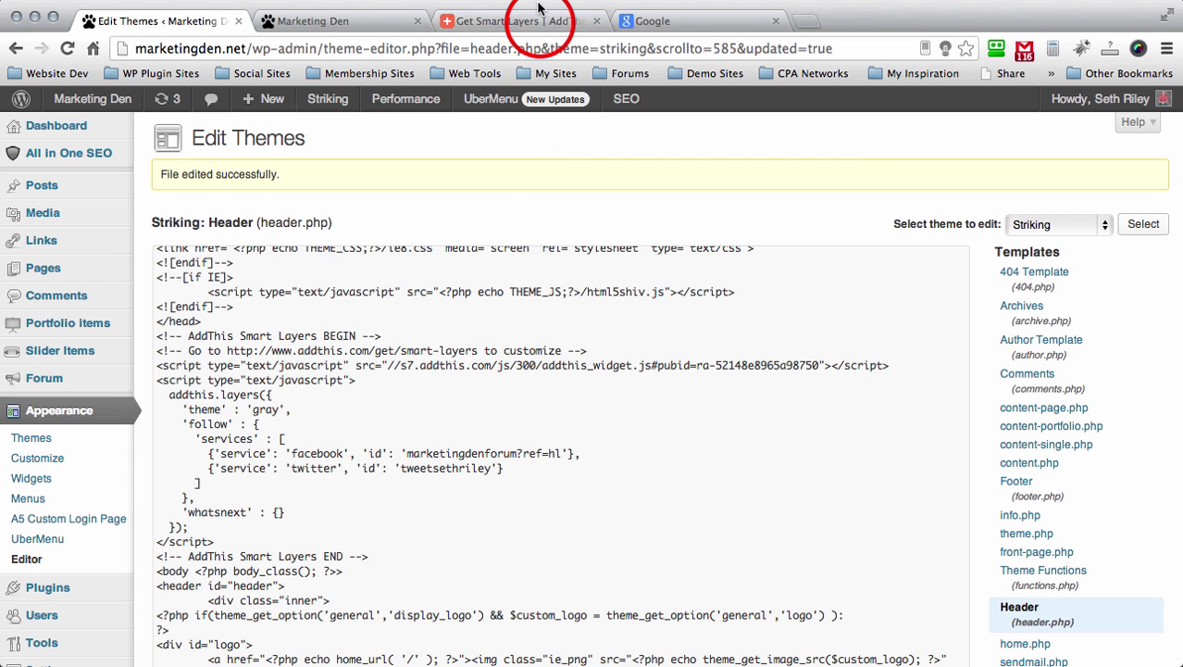
scroll(91, 306, up, 5)
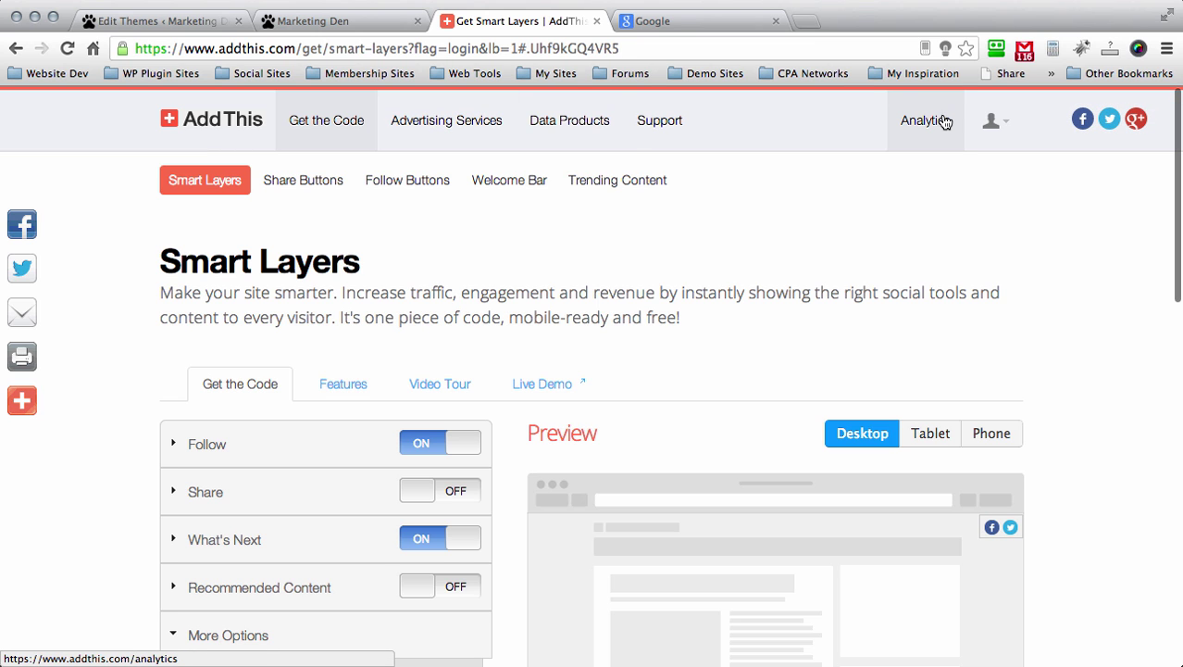
click(500, 229)
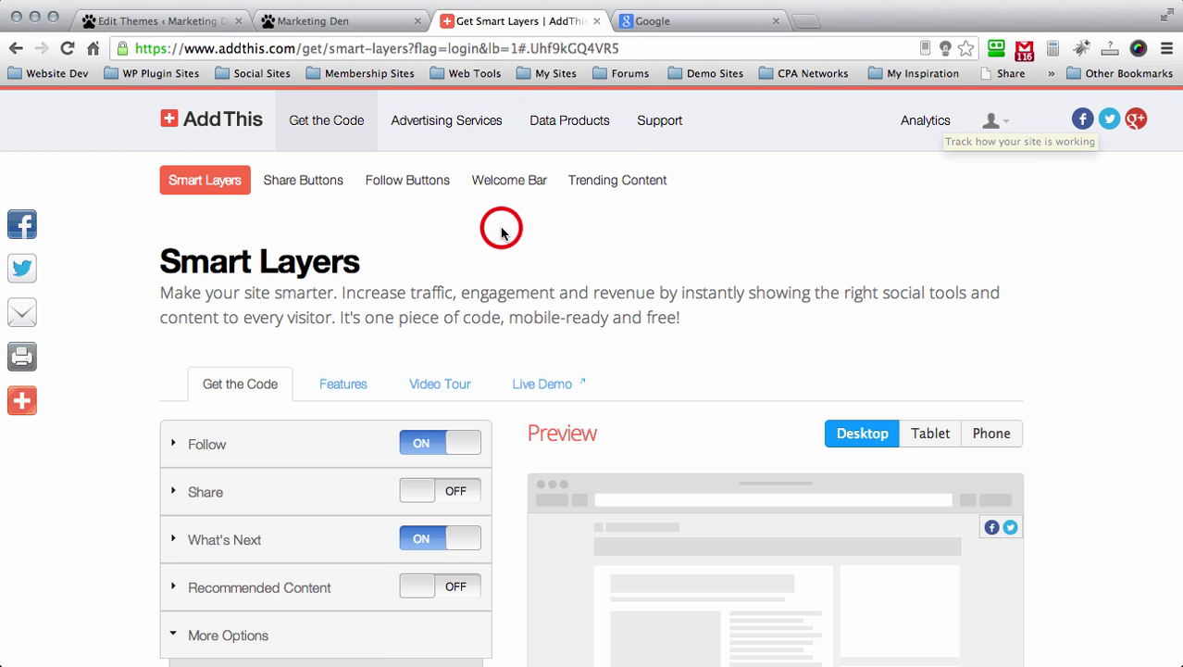
click(328, 21)
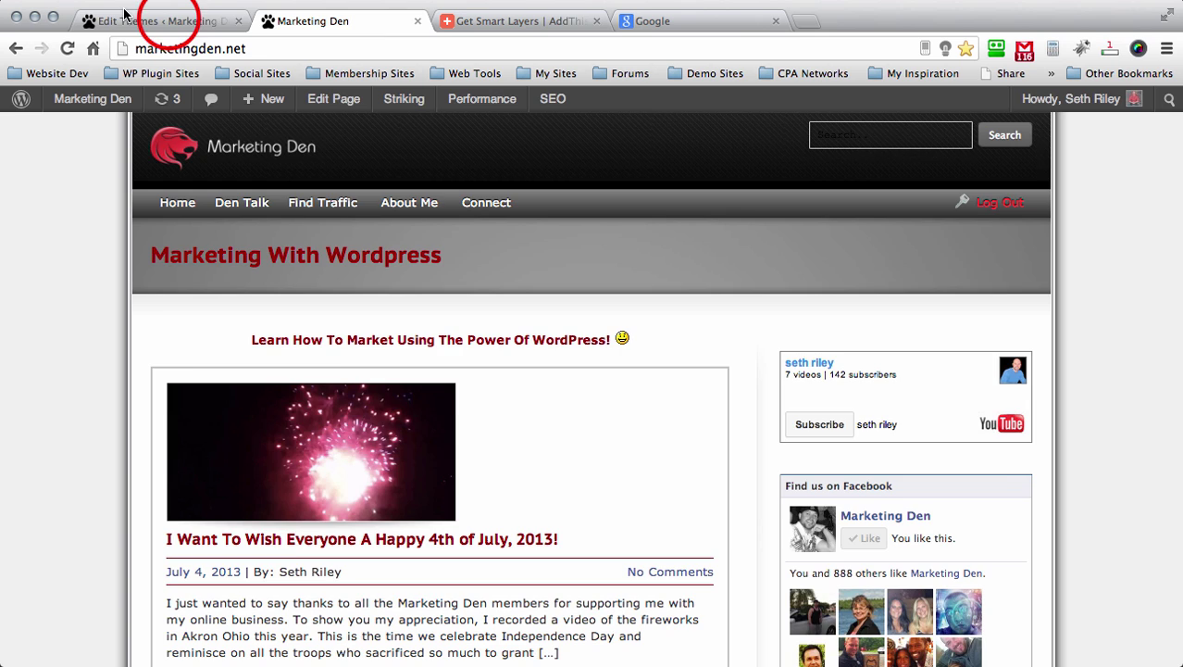
click(169, 22)
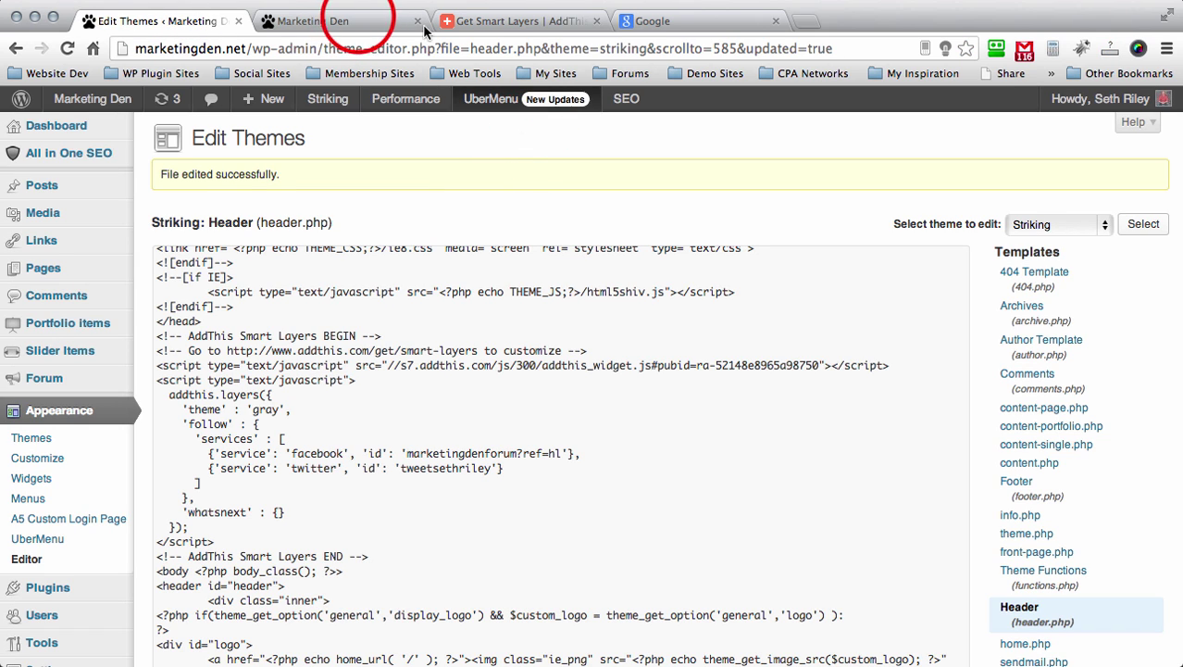
click(359, 20)
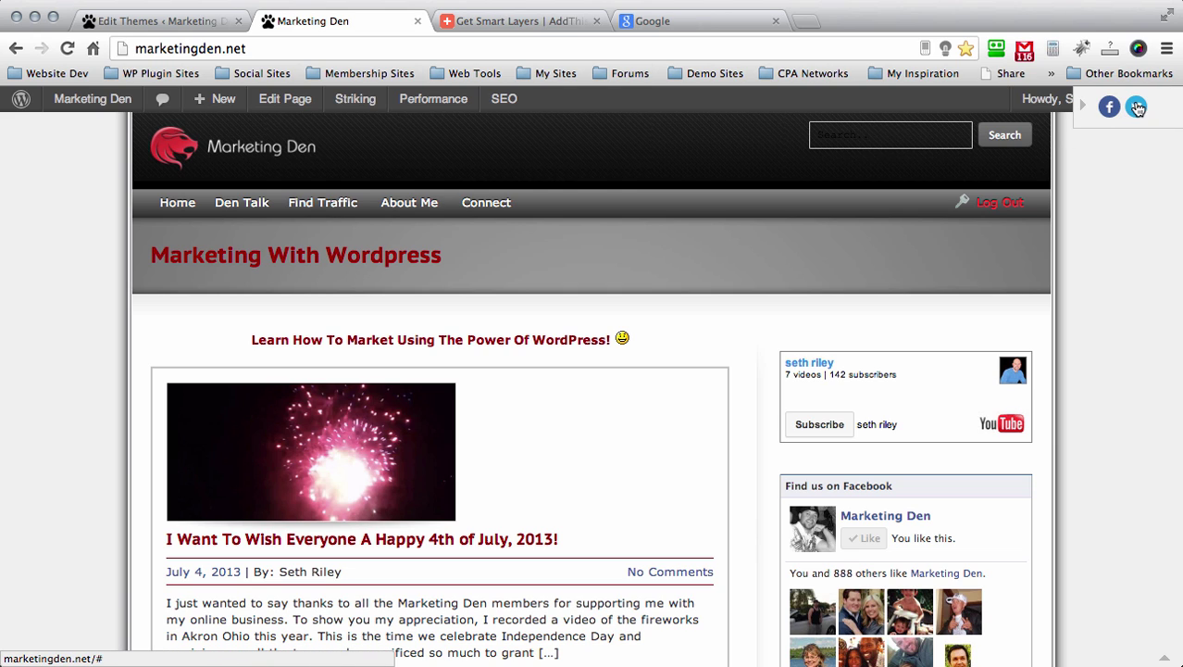
- Hide and restore the Facebook and Twitter follow bar, then scroll through the homepage
click(1083, 108)
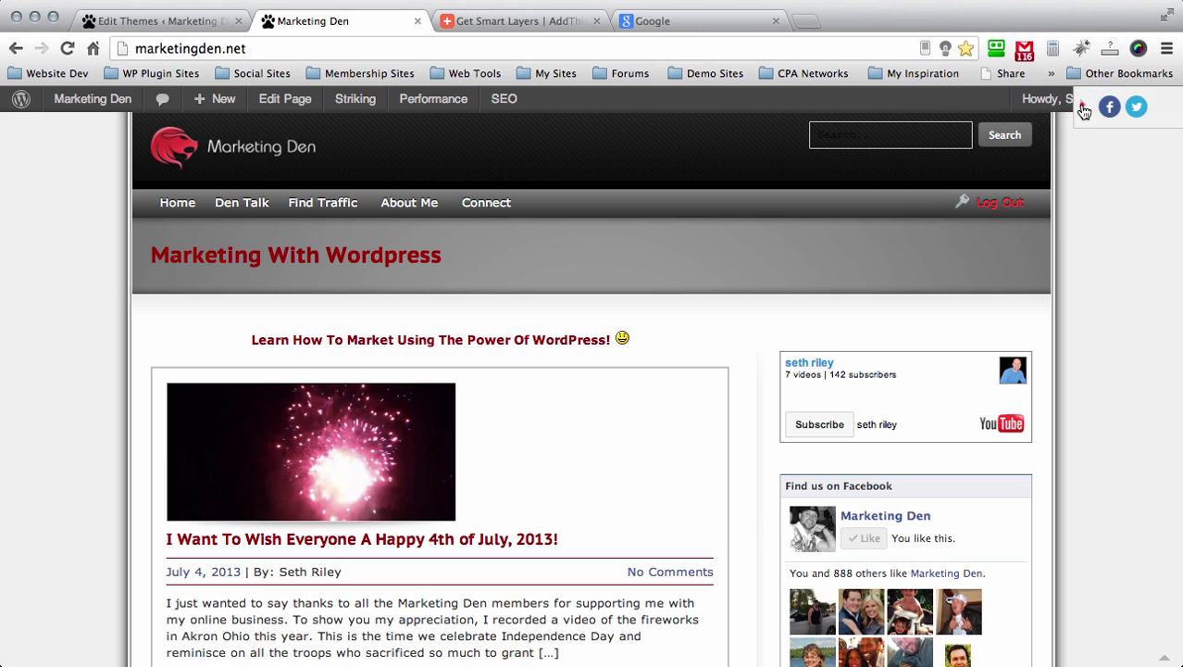
click(1157, 105)
scroll(70, 176, down, 10)
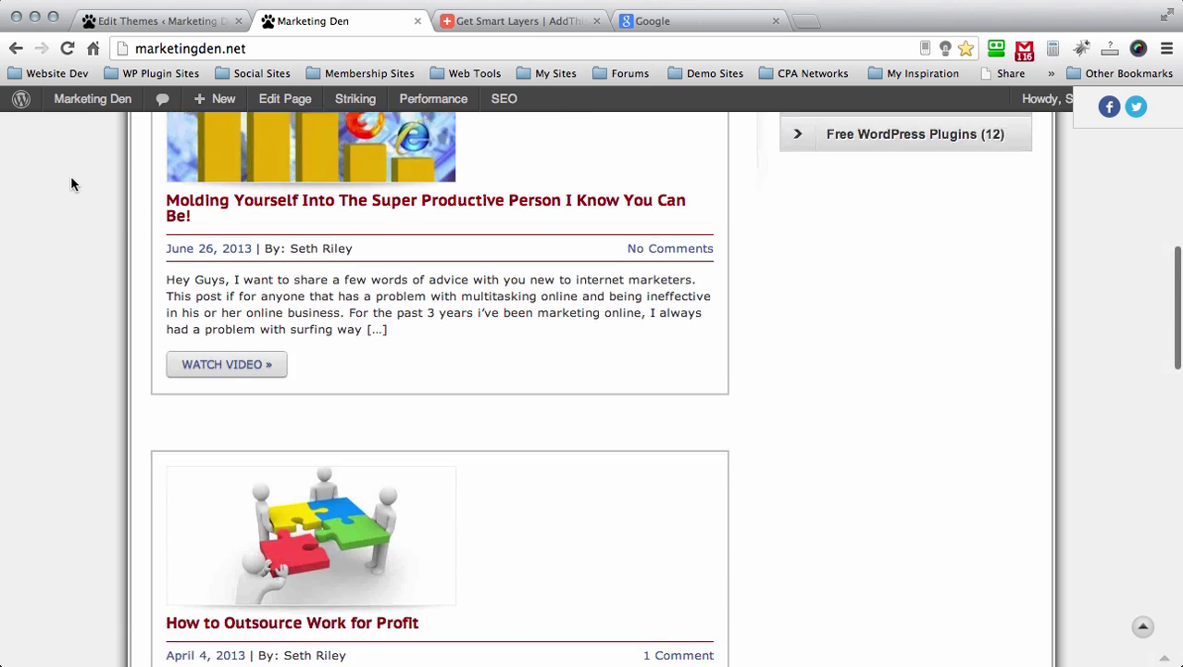
scroll(72, 183, down, 15)
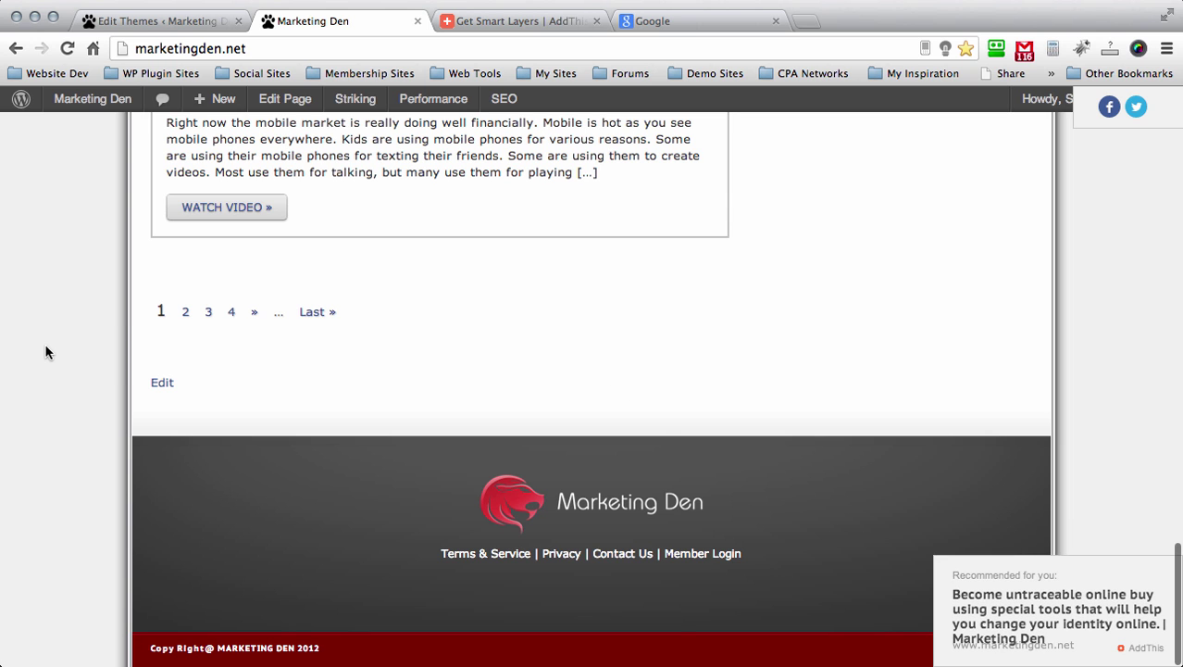
scroll(47, 350, up, 15)
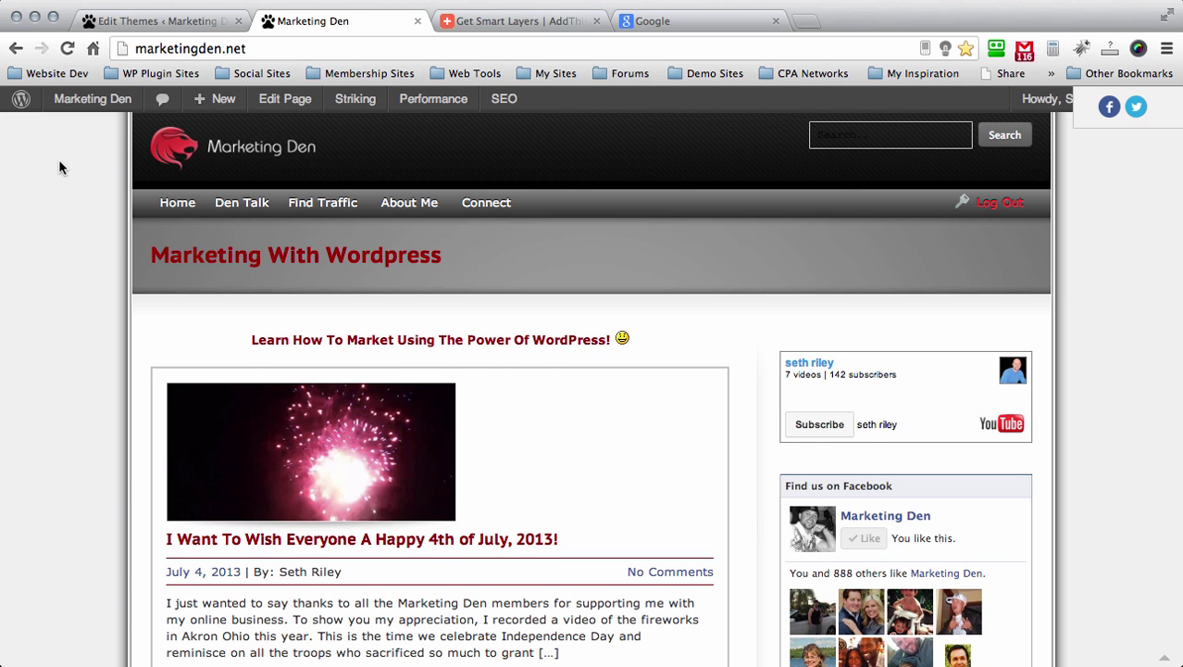
scroll(58, 167, down, 5)
scroll(58, 166, up, 5)
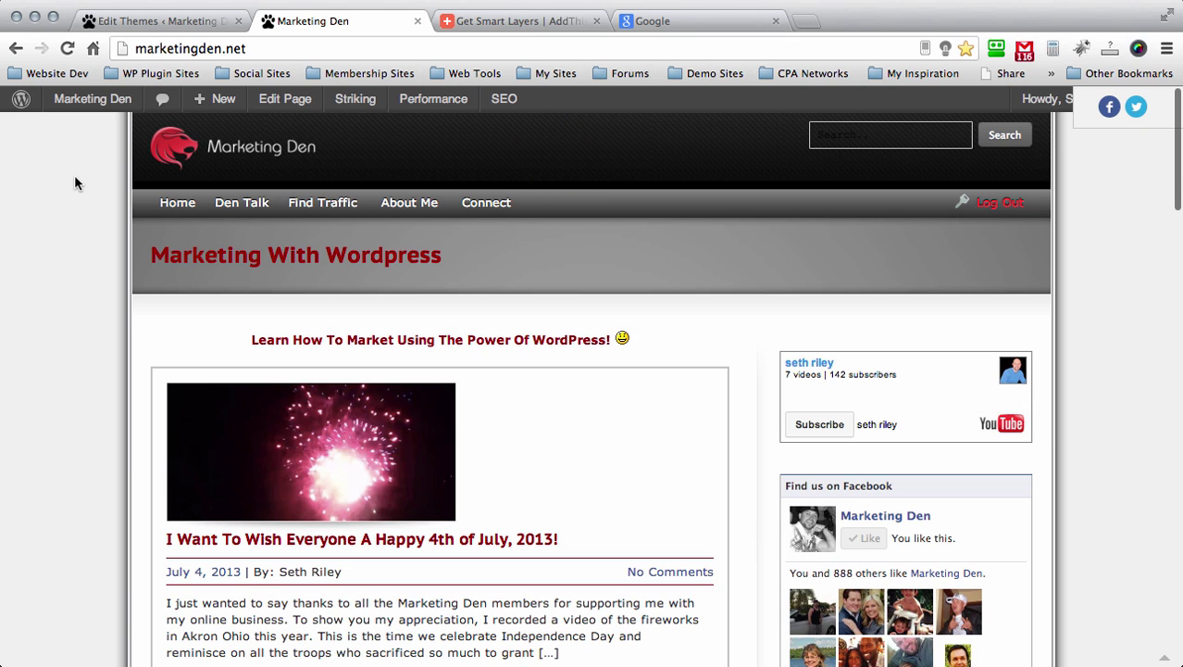
- Search Google for 'add this'
click(702, 28)
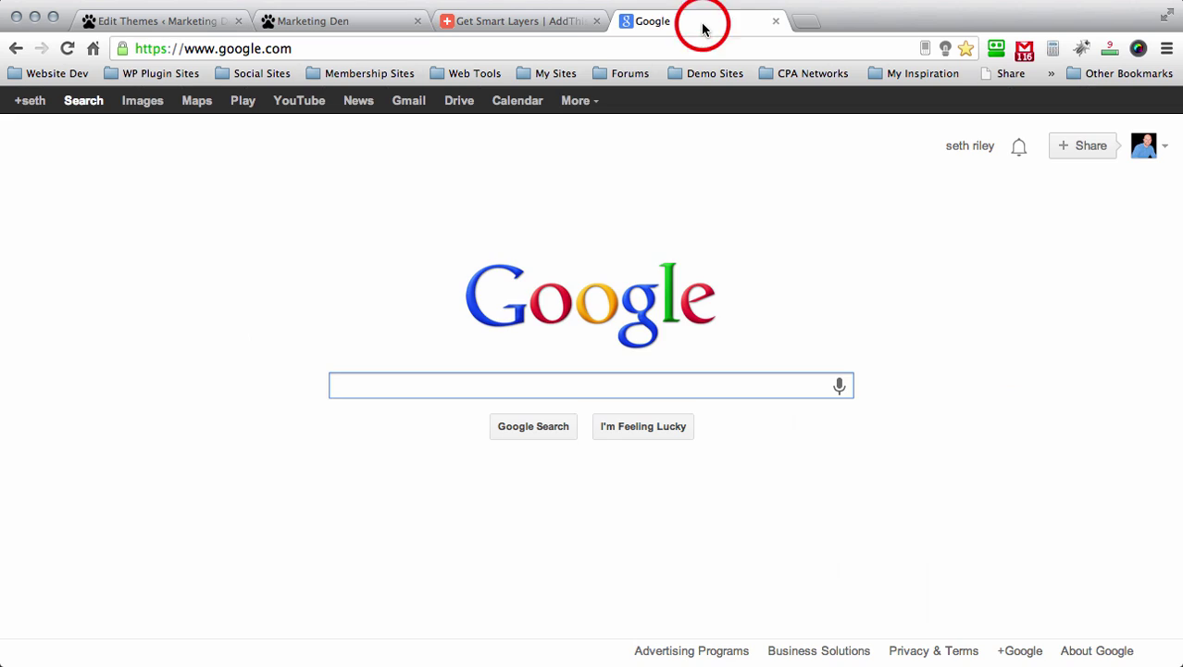
click(537, 24)
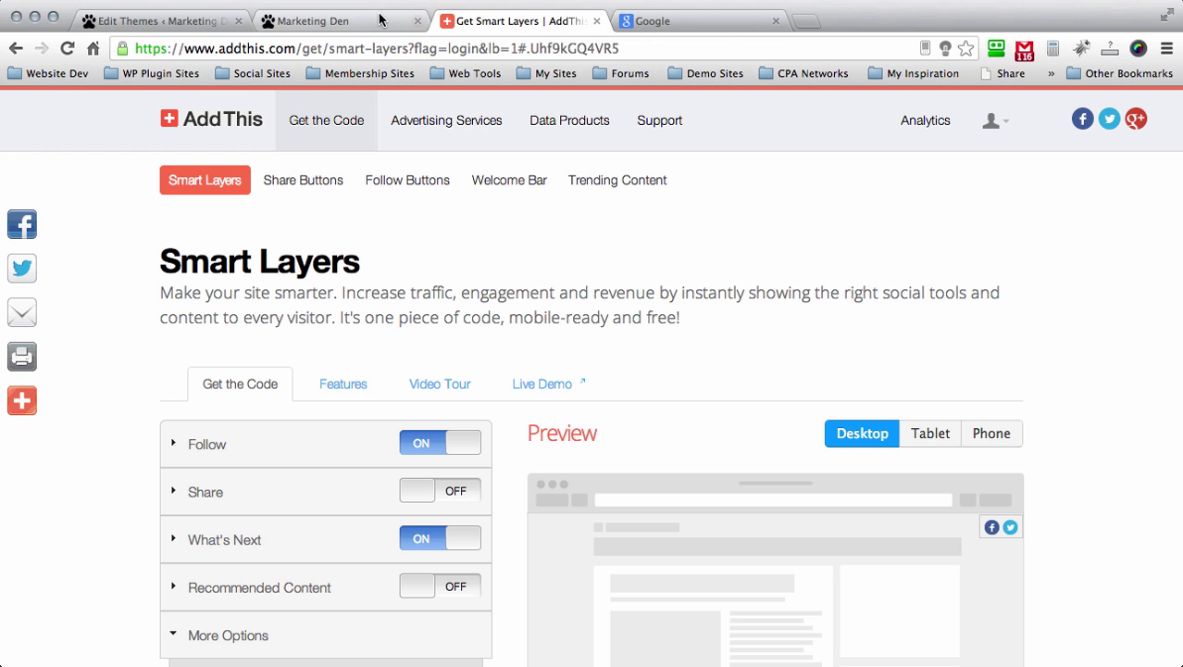
click(690, 22)
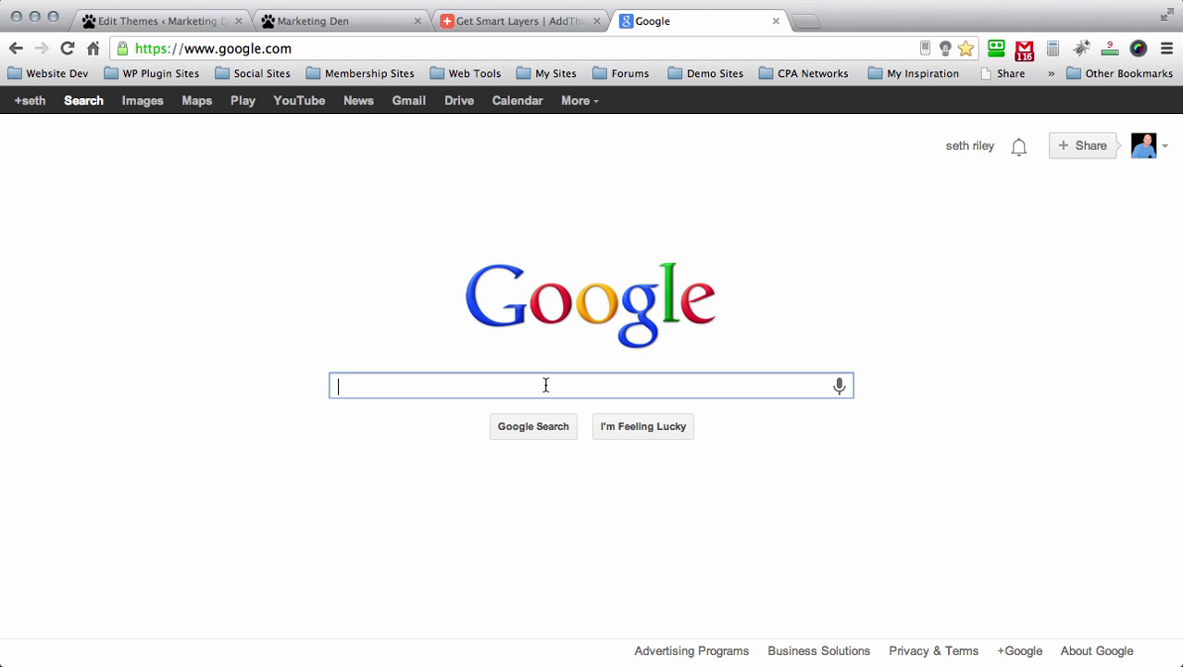
text(q)
key(BackSpace)
text(add th)
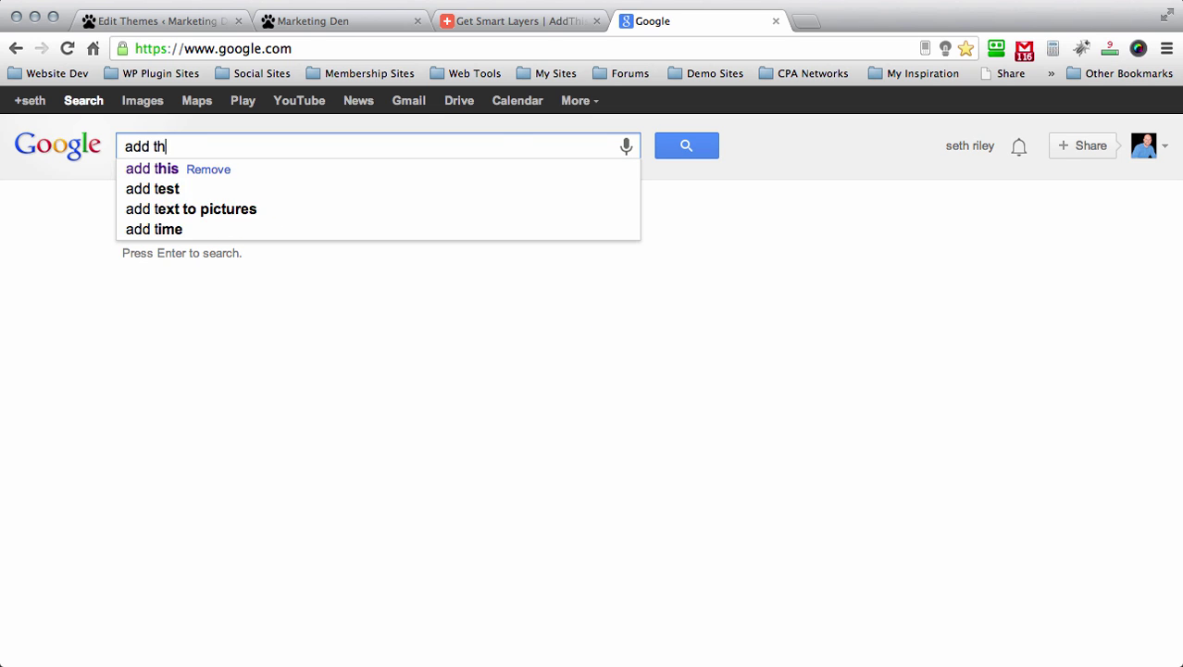
text(is)
key(Return)
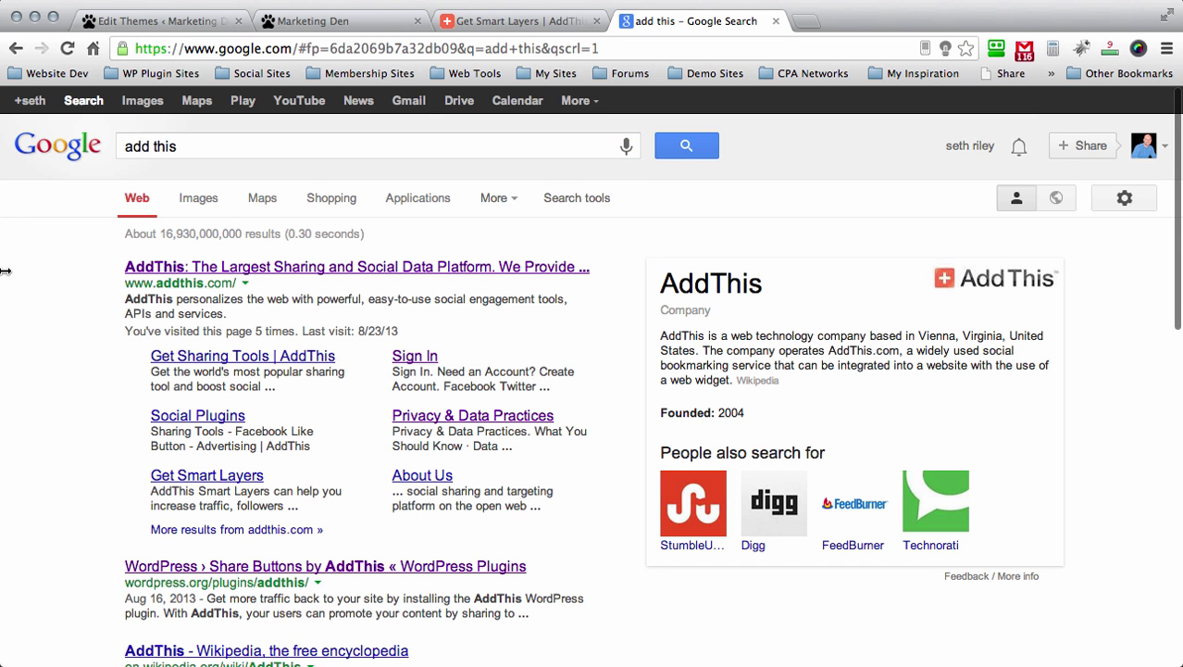
- Open the 'WordPress › Share Buttons by AddThis' search result
scroll(40, 222, down, 1)
scroll(41, 299, down, 2)
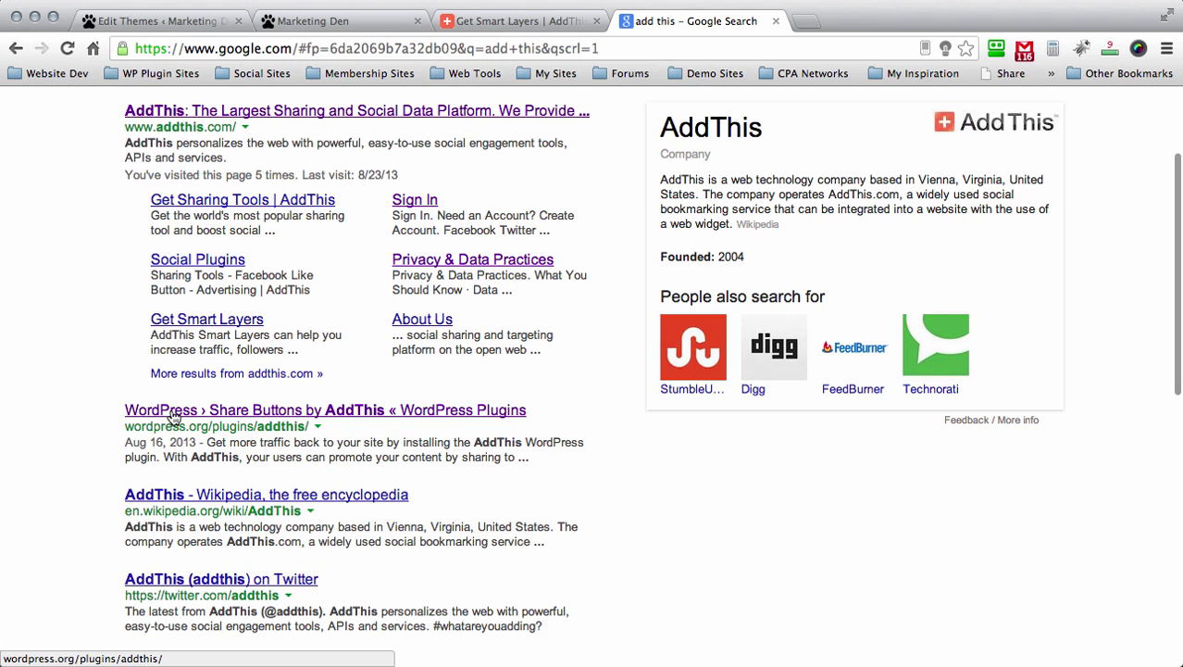
click(373, 413)
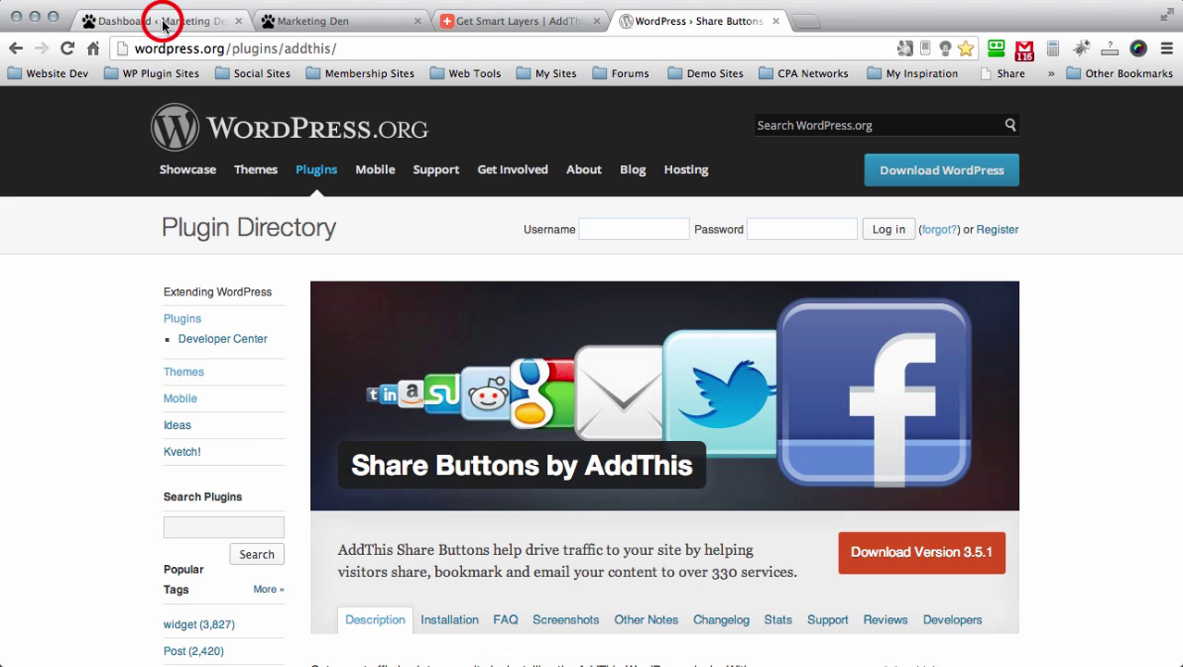
- Go to the plugin upload page under Plugins > Add New
click(107, 22)
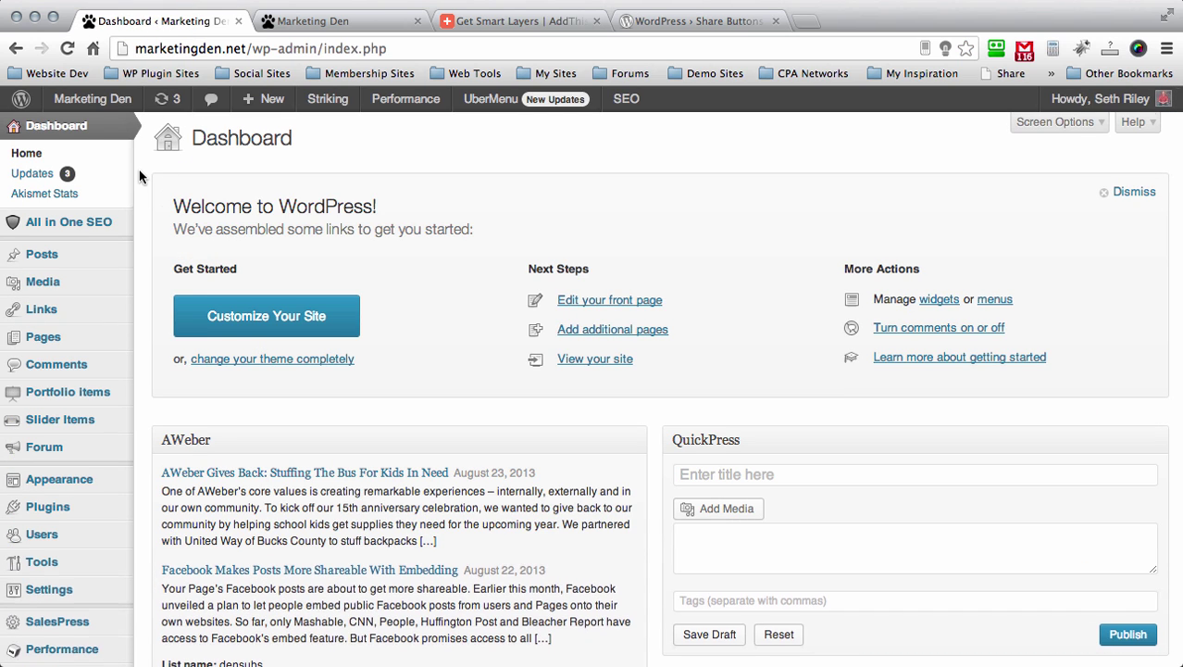
scroll(139, 169, down, 5)
click(42, 341)
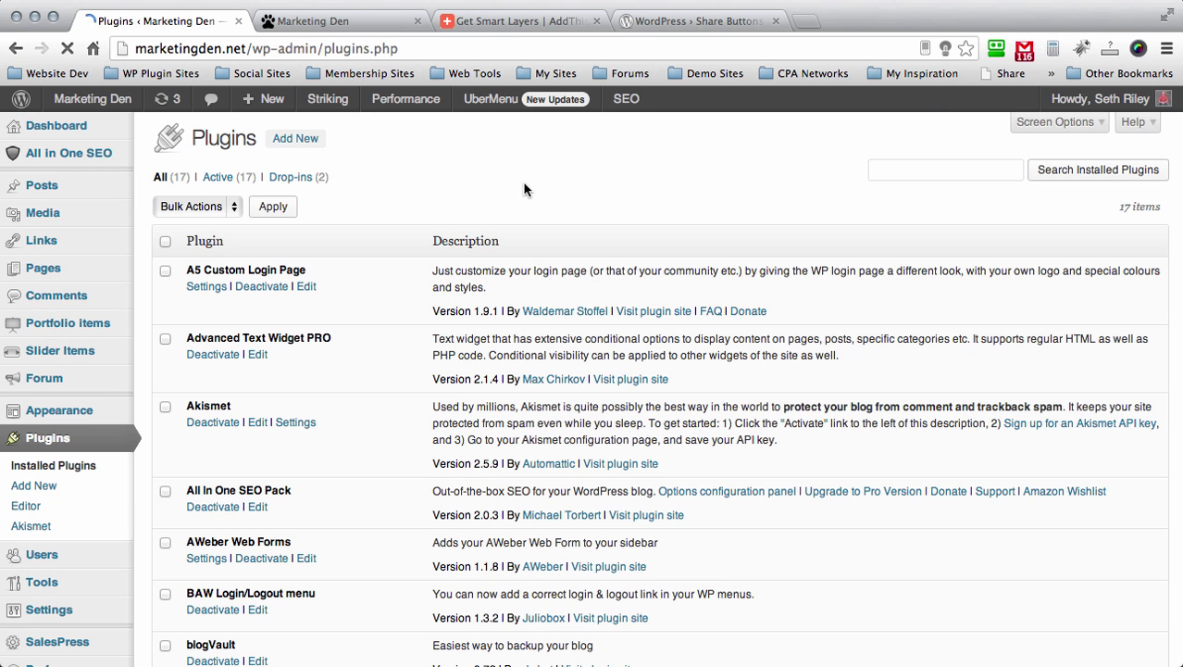
click(296, 144)
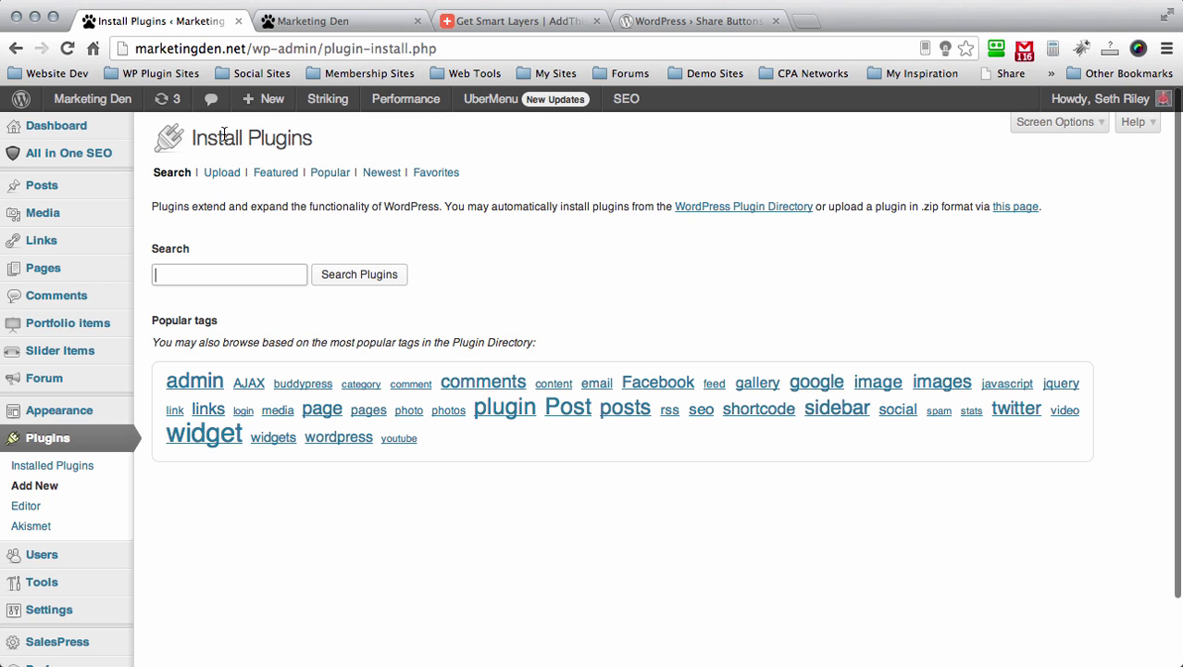
click(215, 171)
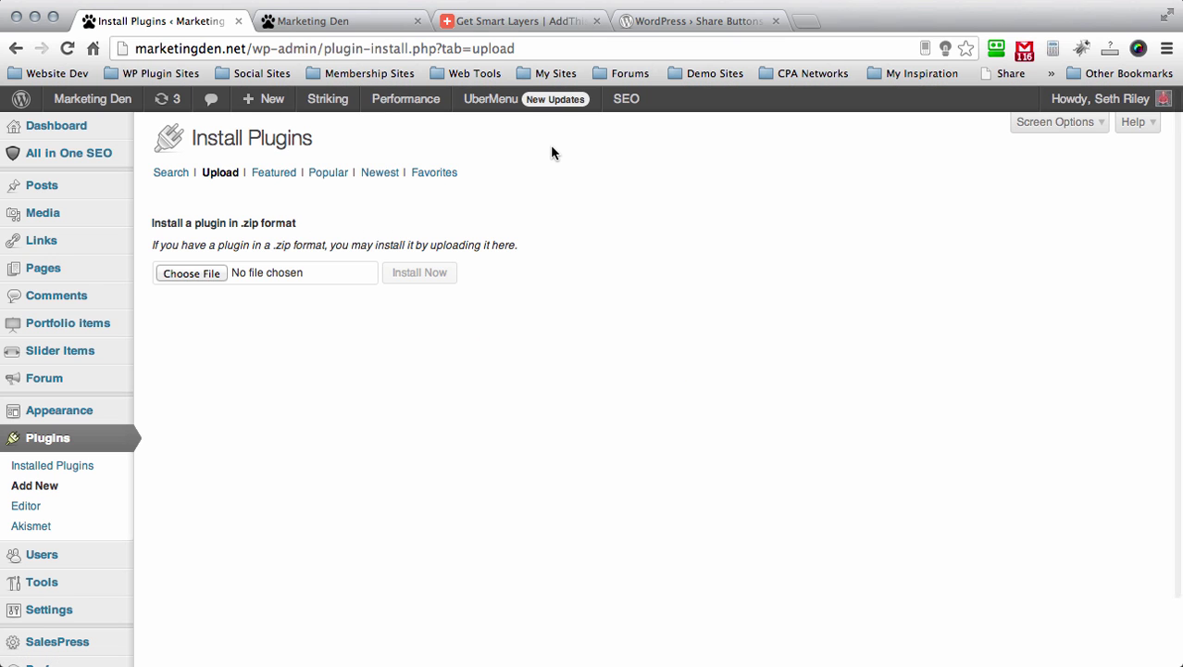
- Upload and install addthis.3.5.1.zip, then activate the plugin
mouse_move(121, 270)
click(186, 273)
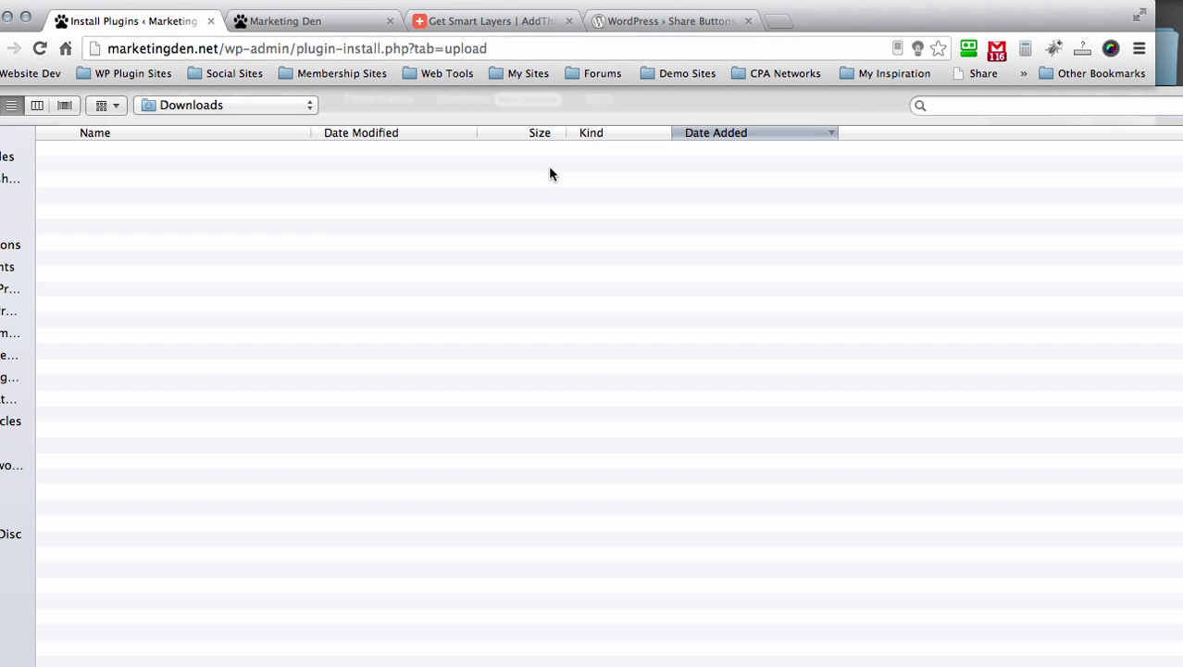
double_click(150, 150)
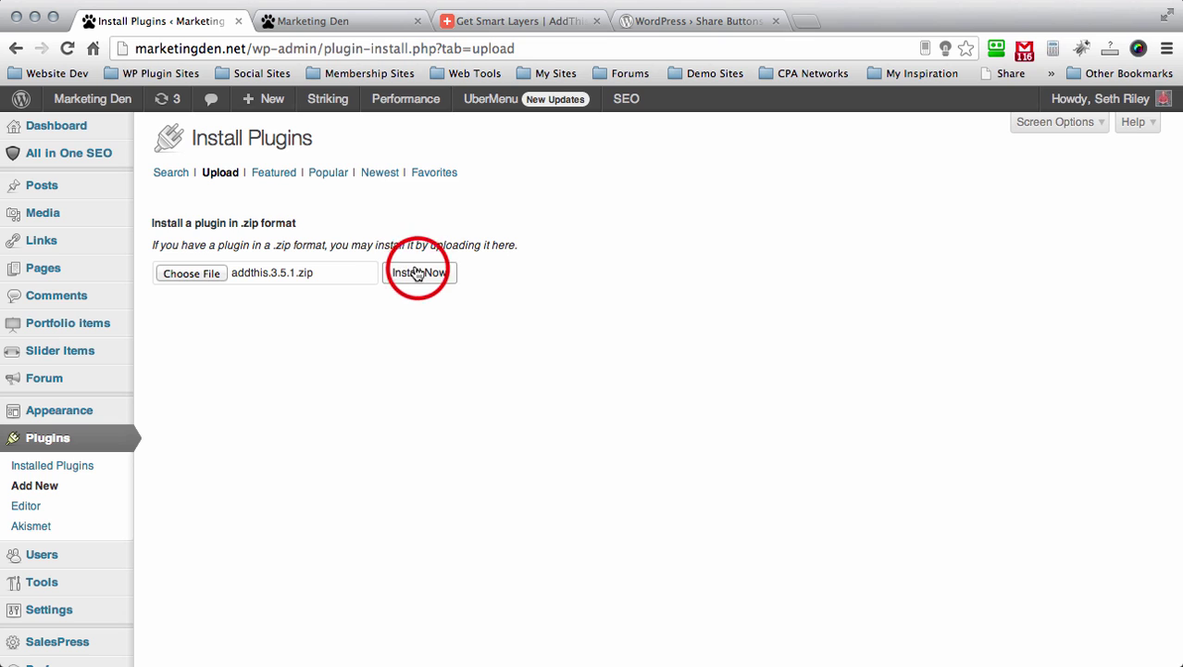
click(418, 272)
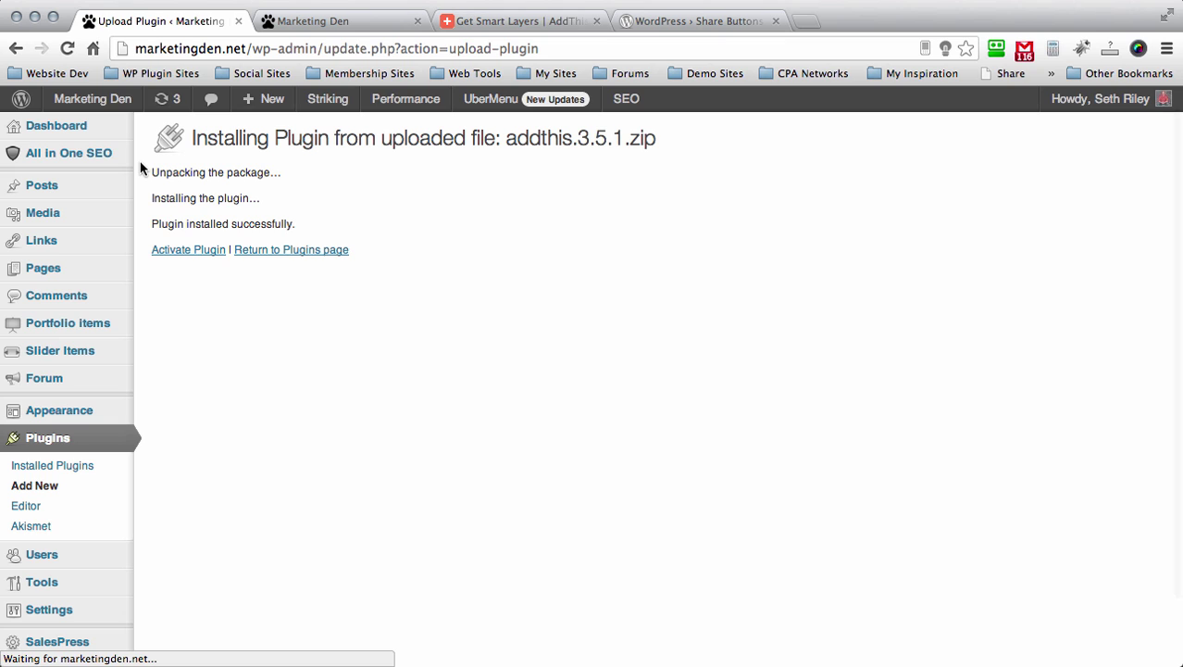
click(177, 256)
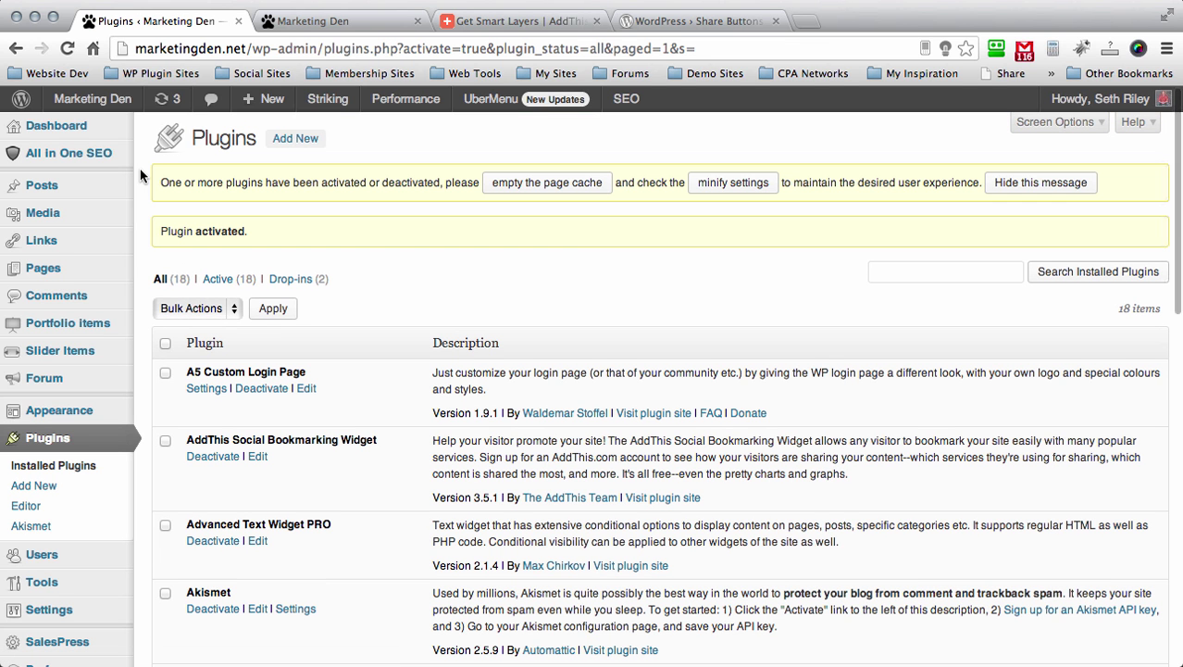
- Open the AddThis Share options page from the Settings menu
scroll(141, 175, down, 2)
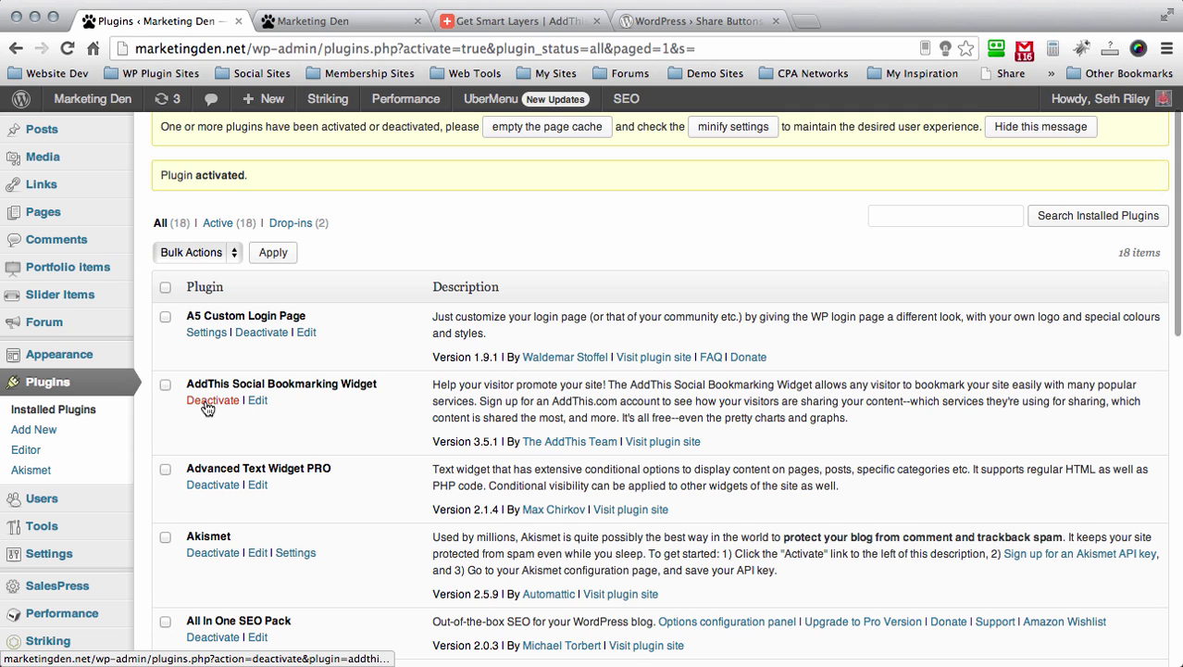
scroll(140, 243, up, 2)
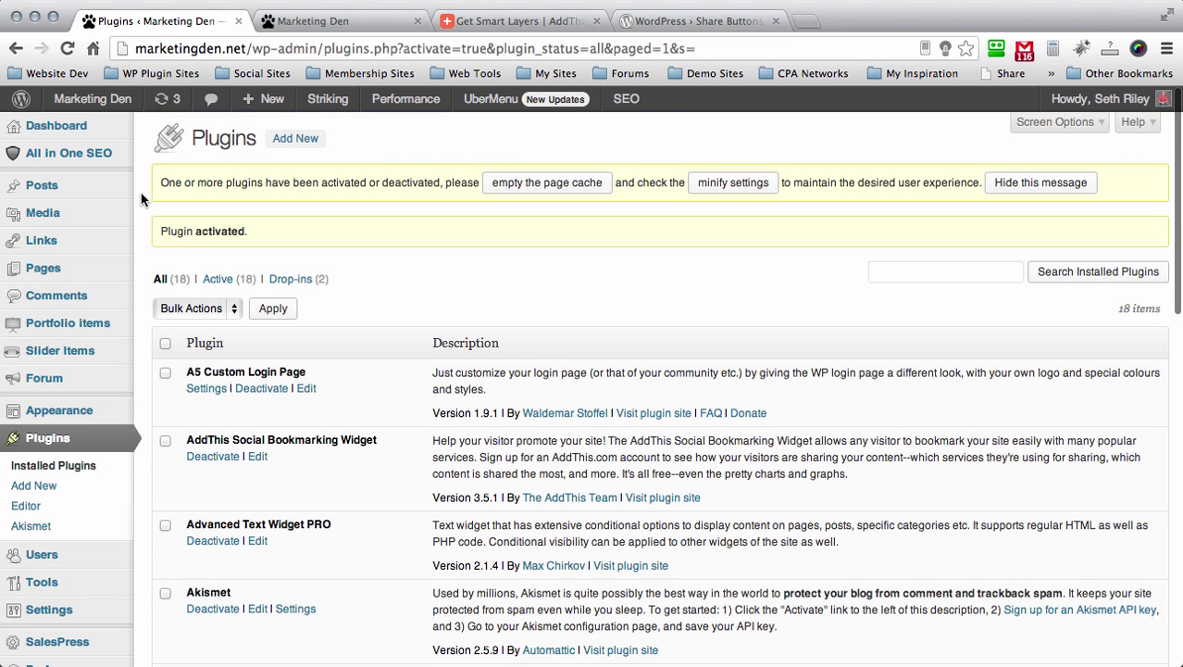
scroll(140, 170, down, 6)
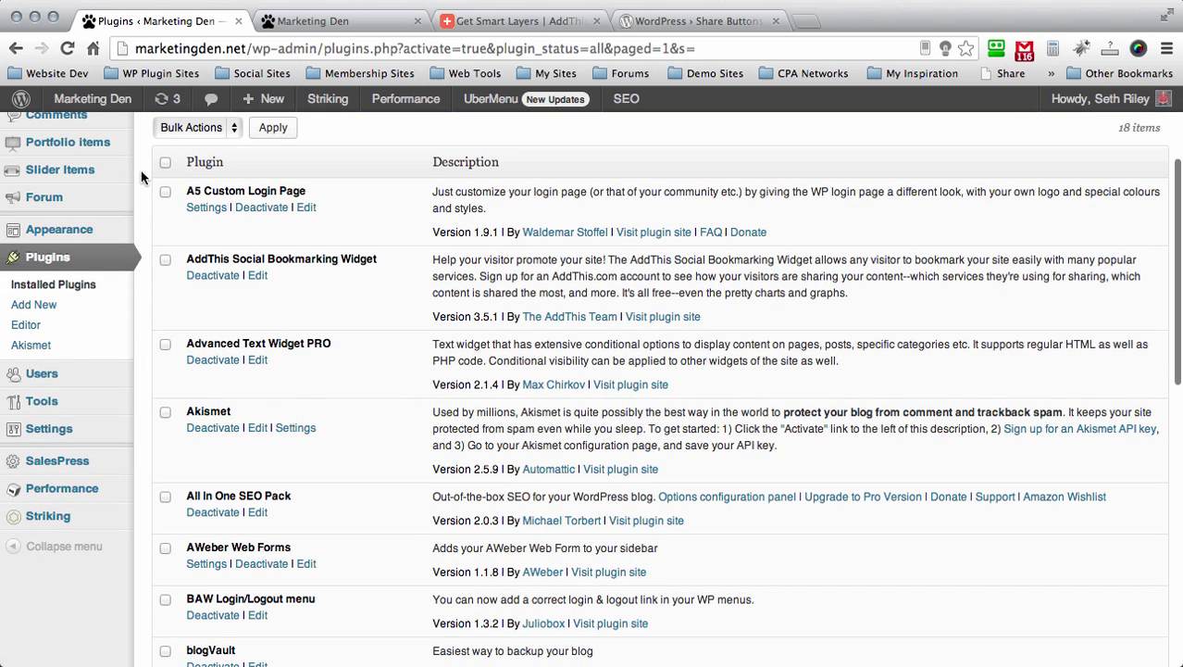
mouse_move(37, 440)
scroll(176, 486, down, 2)
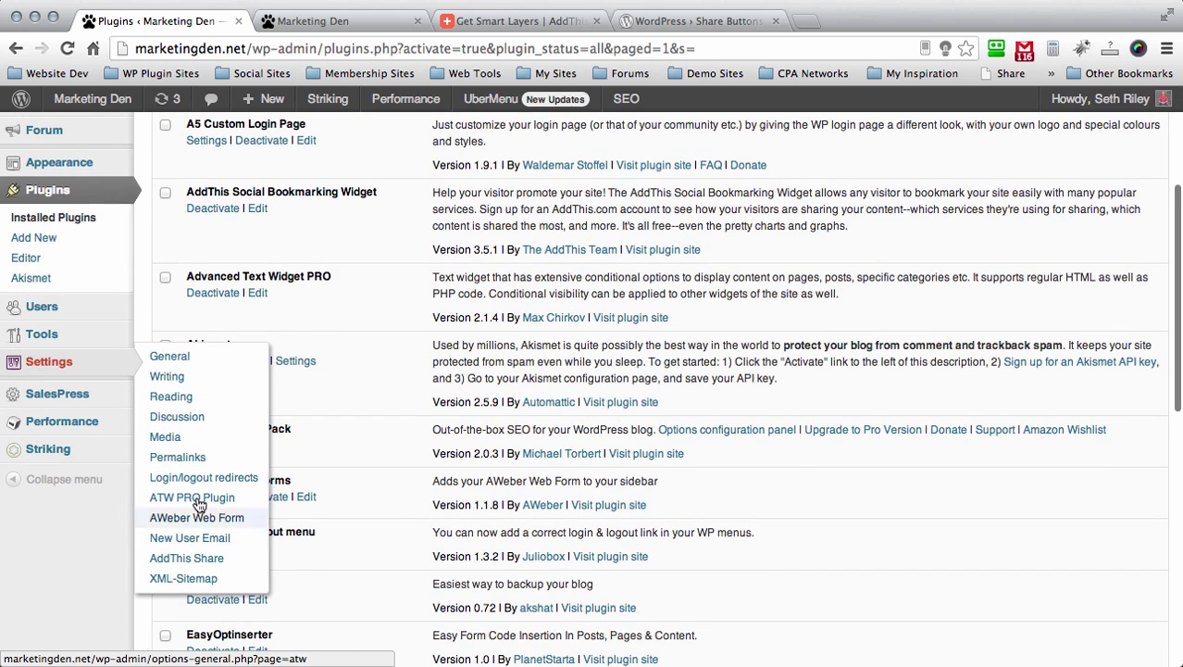
click(188, 557)
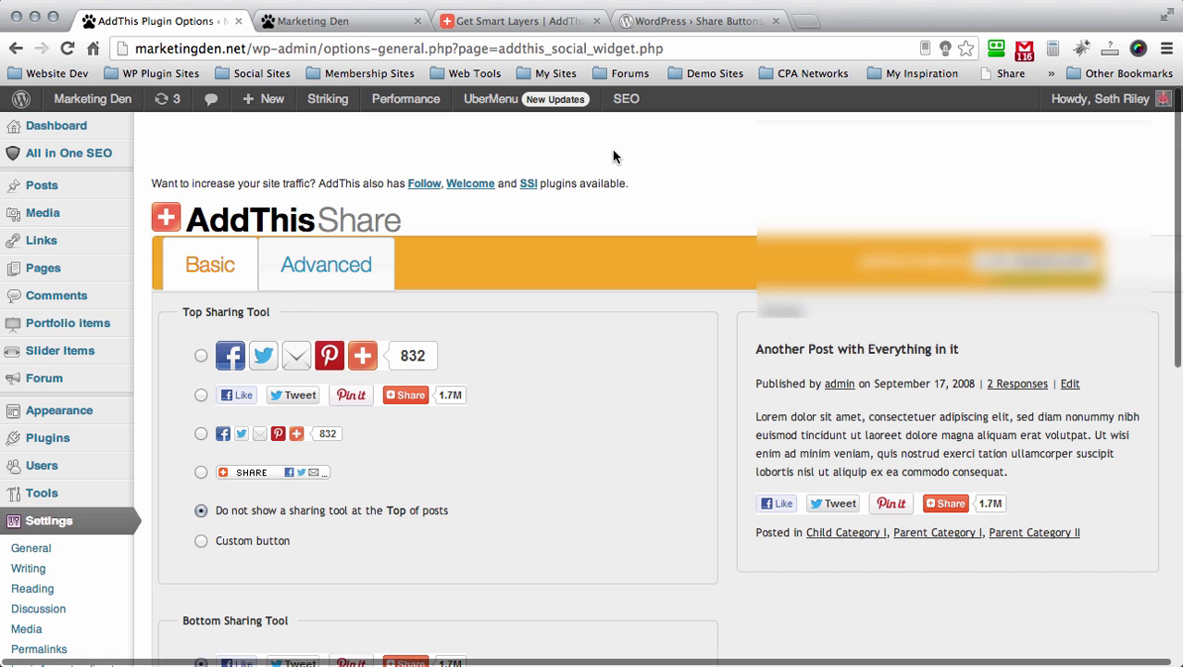
- Review the Basic tab's Top and Bottom Sharing Tool options
scroll(613, 157, down, 1)
scroll(614, 156, down, 2)
scroll(613, 157, up, 1)
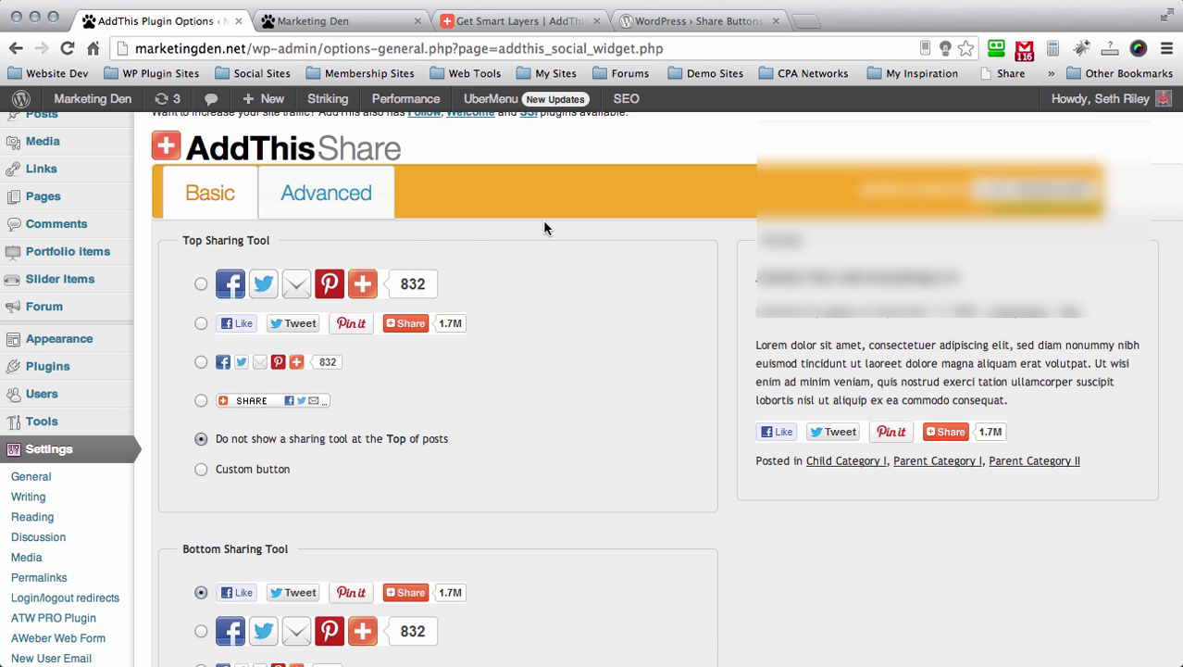
scroll(649, 248, down, 5)
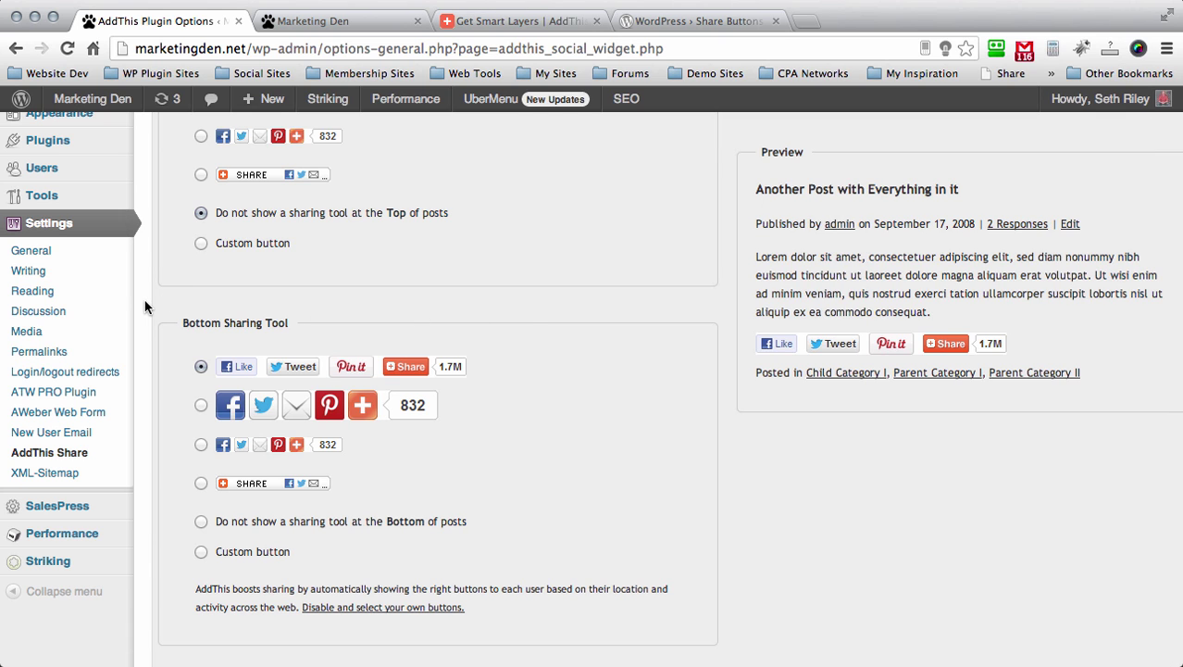
scroll(145, 298, up, 3)
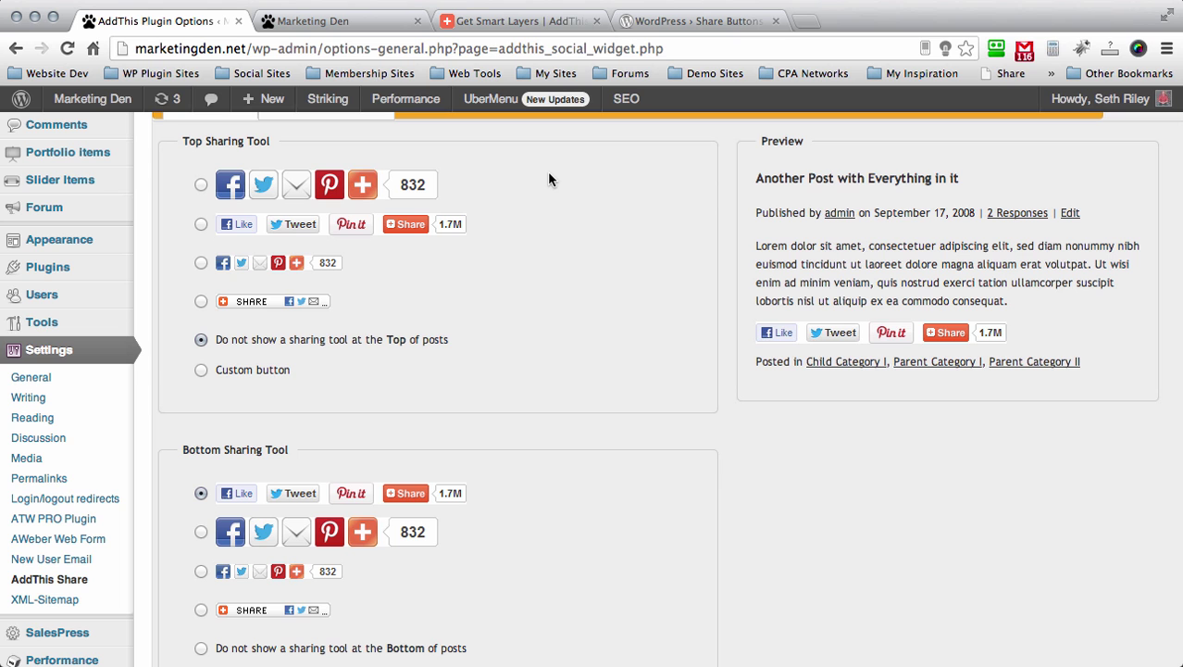
scroll(547, 172, up, 1)
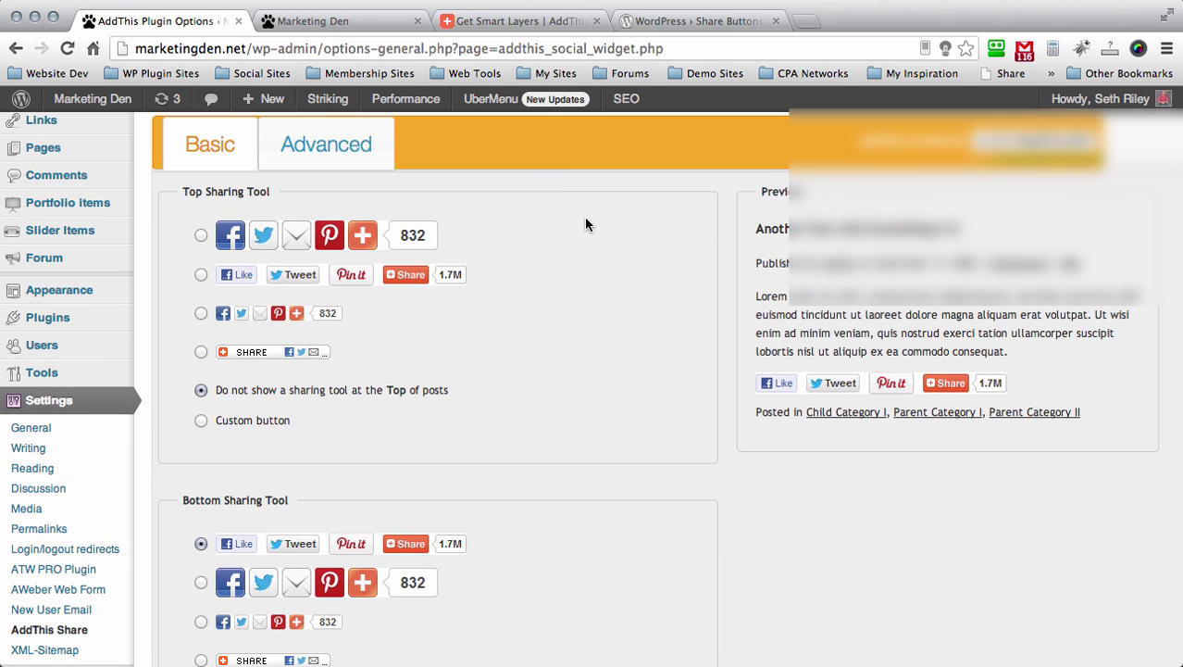
scroll(586, 223, down, 4)
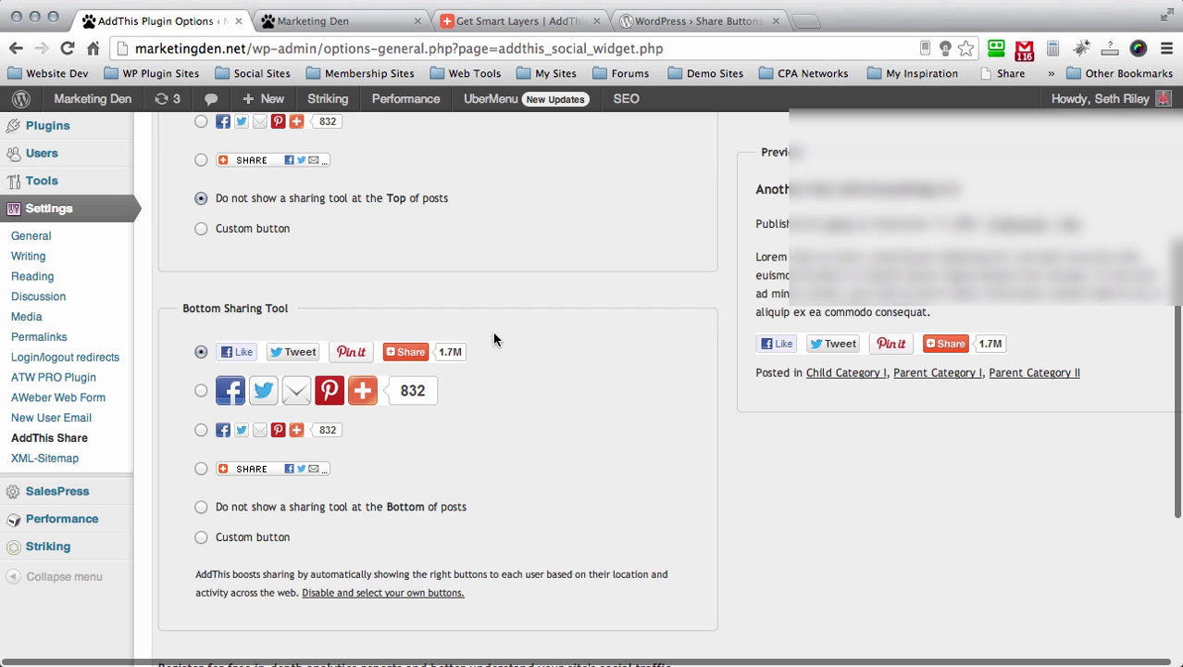
scroll(564, 370, up, 5)
scroll(564, 372, up, 2)
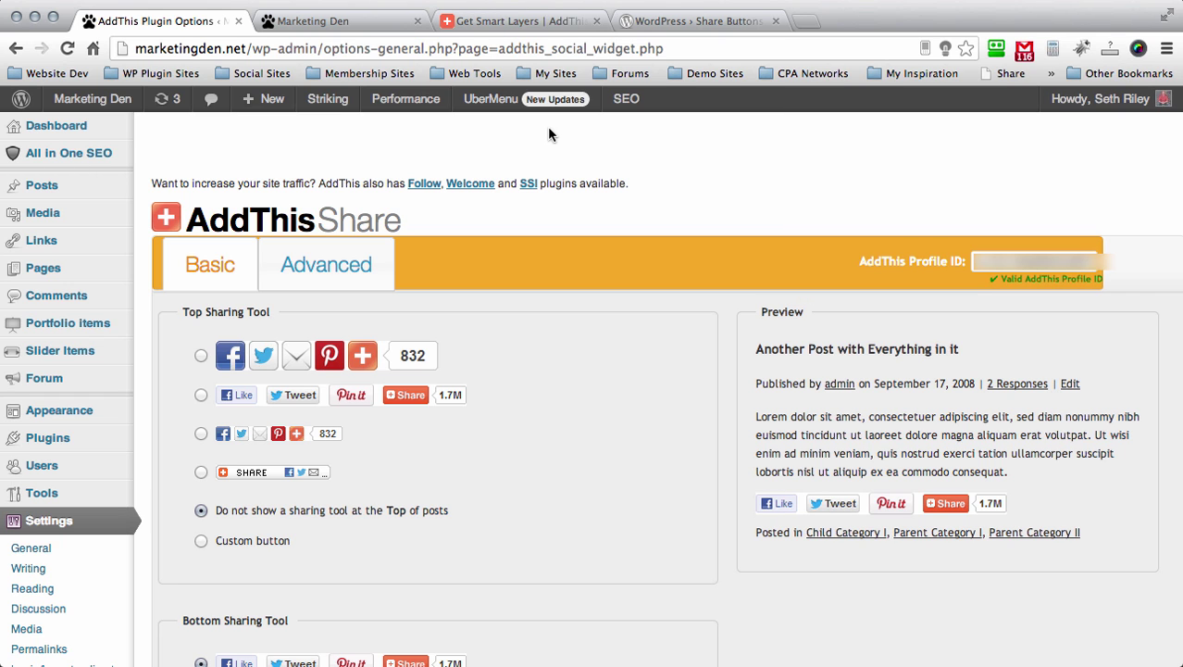
- Select My Profile's ID under AddThis Publisher Profiles, then return to the WordPress AddThis options
click(524, 20)
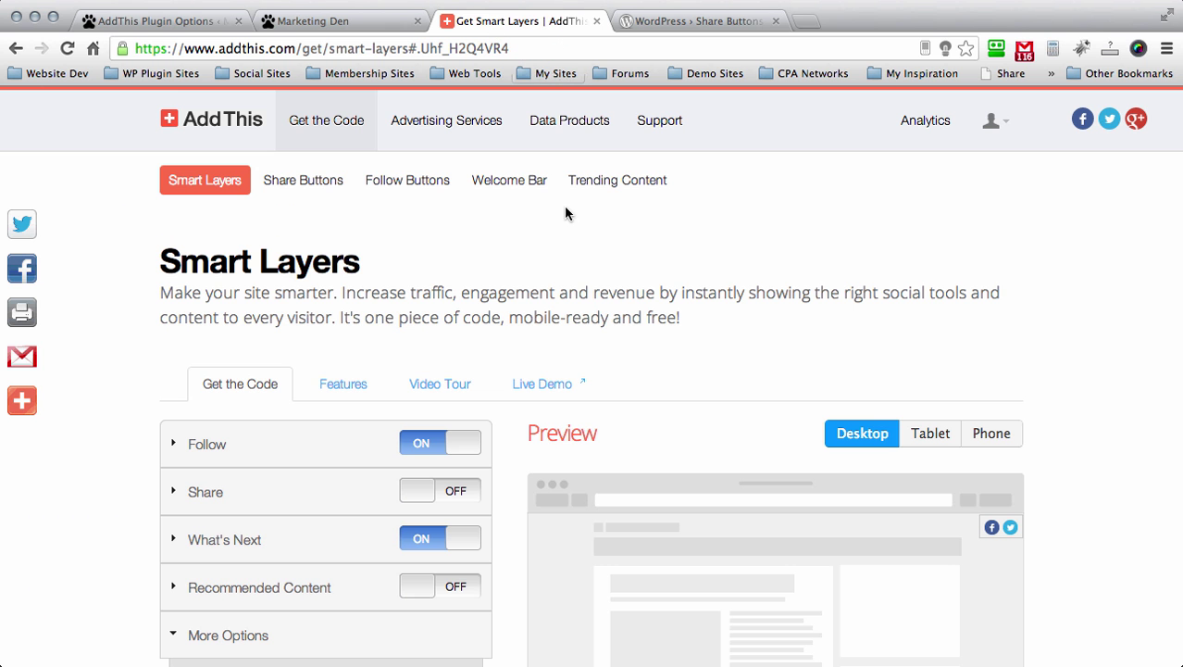
click(992, 120)
click(871, 209)
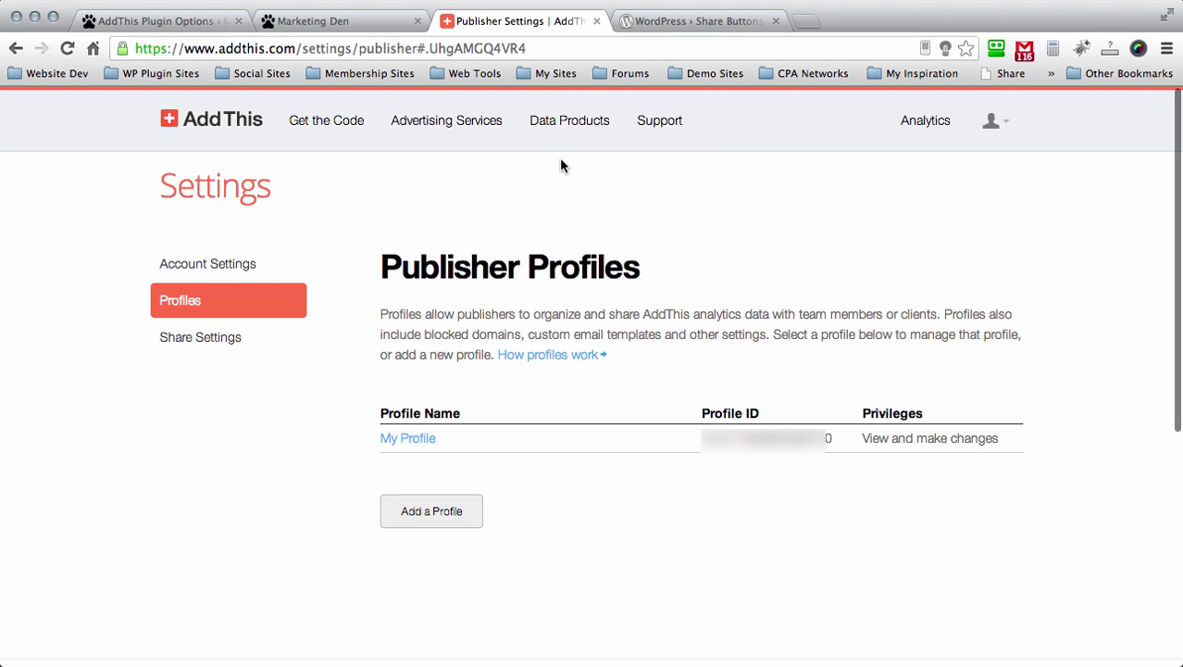
click(836, 435)
drag(836, 441, 705, 431)
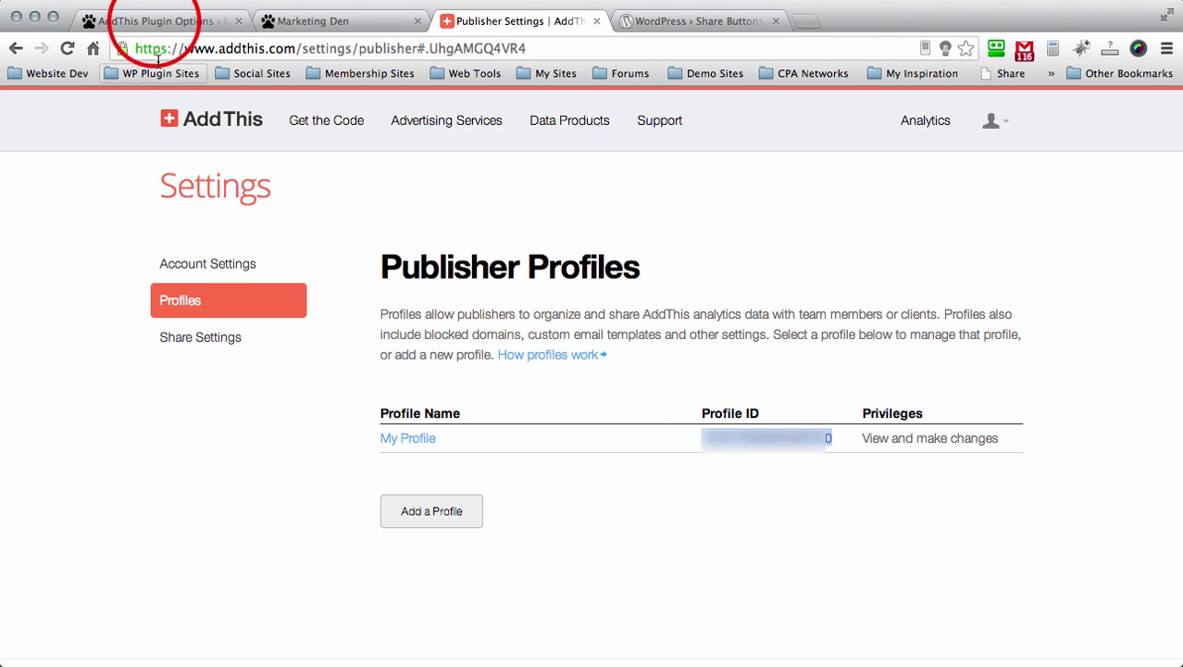
click(148, 20)
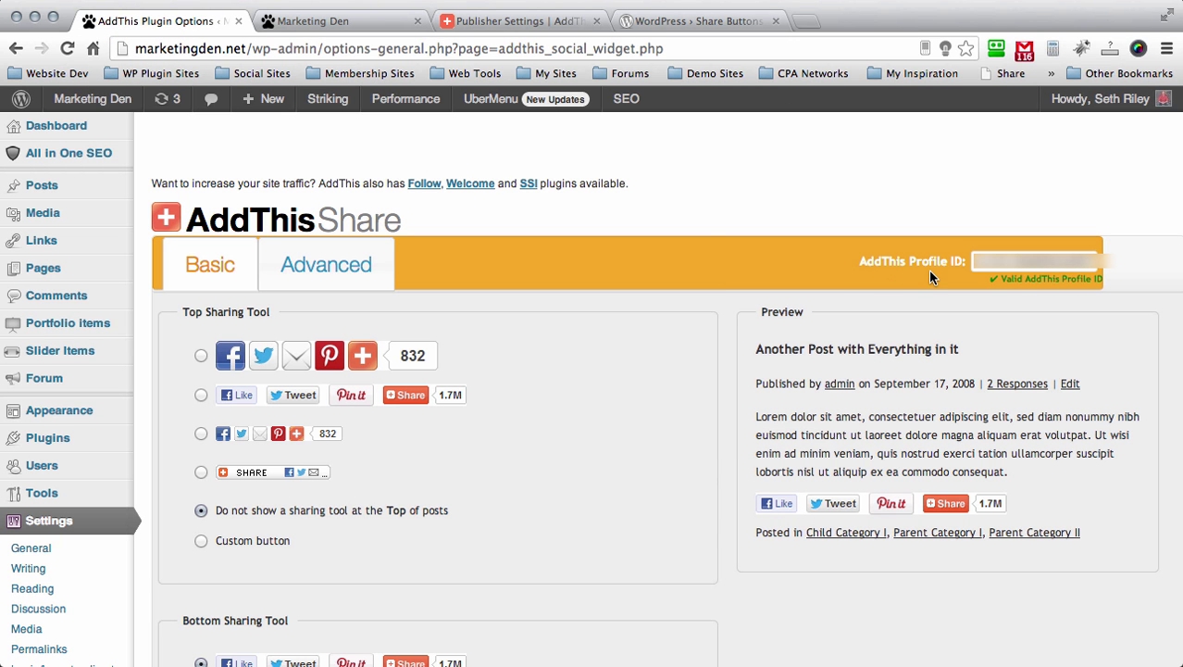
- Confirm the AddThis Profile ID field and save the AddThis Share settings
click(1002, 256)
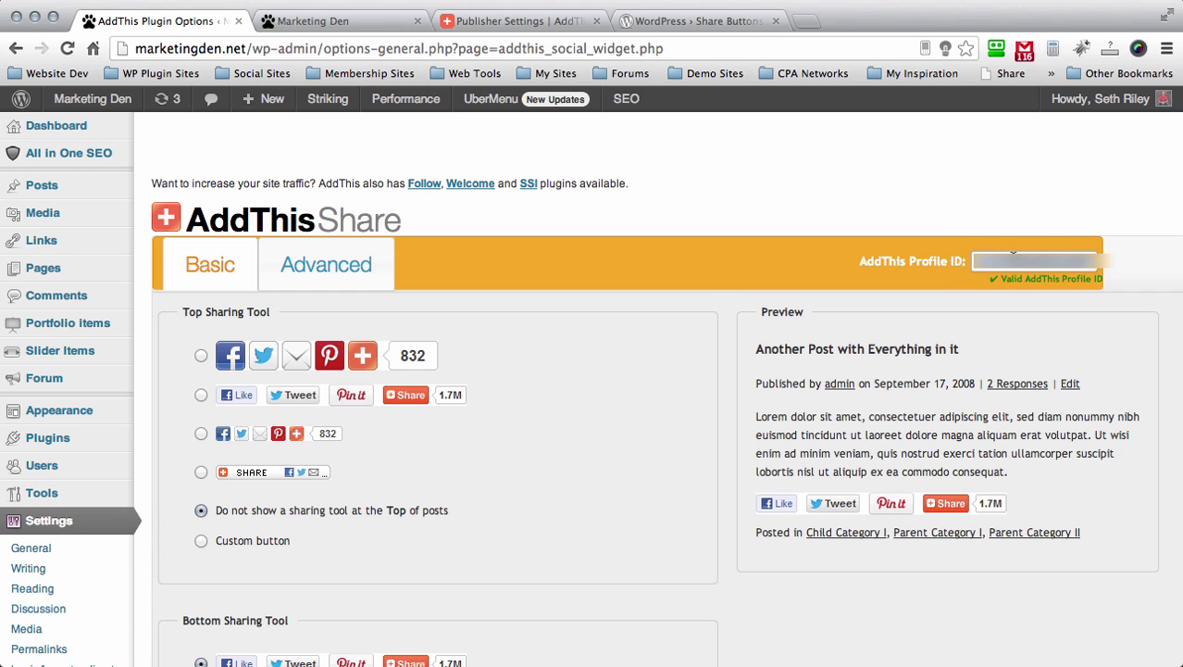
click(728, 184)
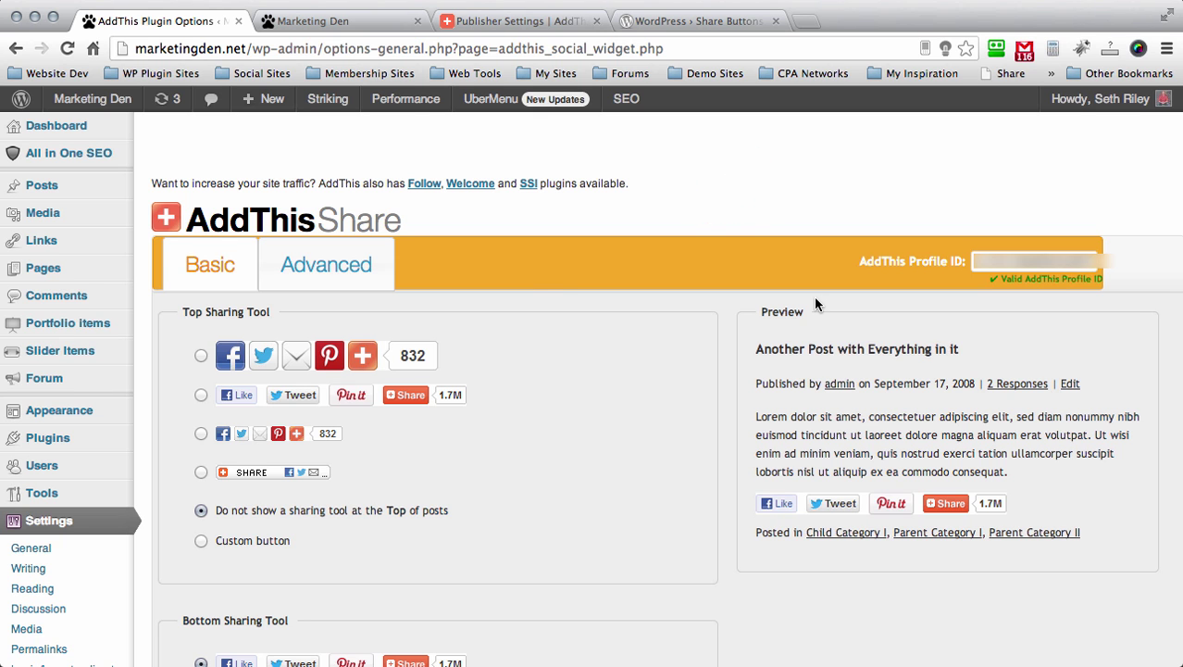
scroll(552, 259, down, 12)
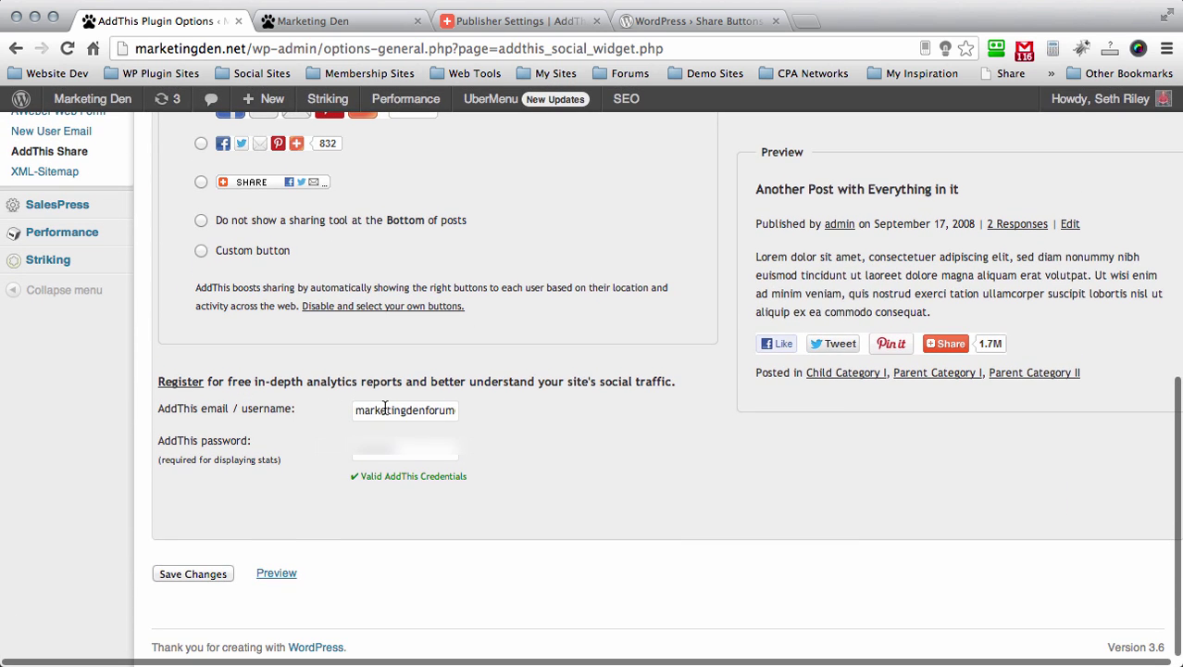
click(178, 572)
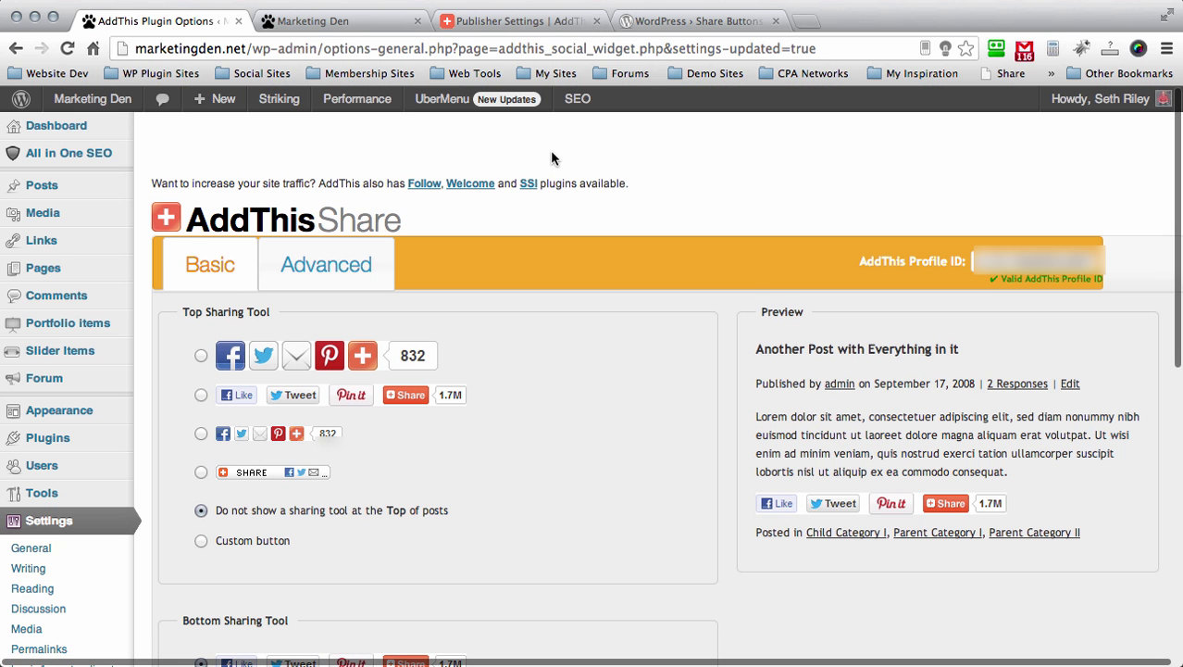
scroll(551, 159, down, 2)
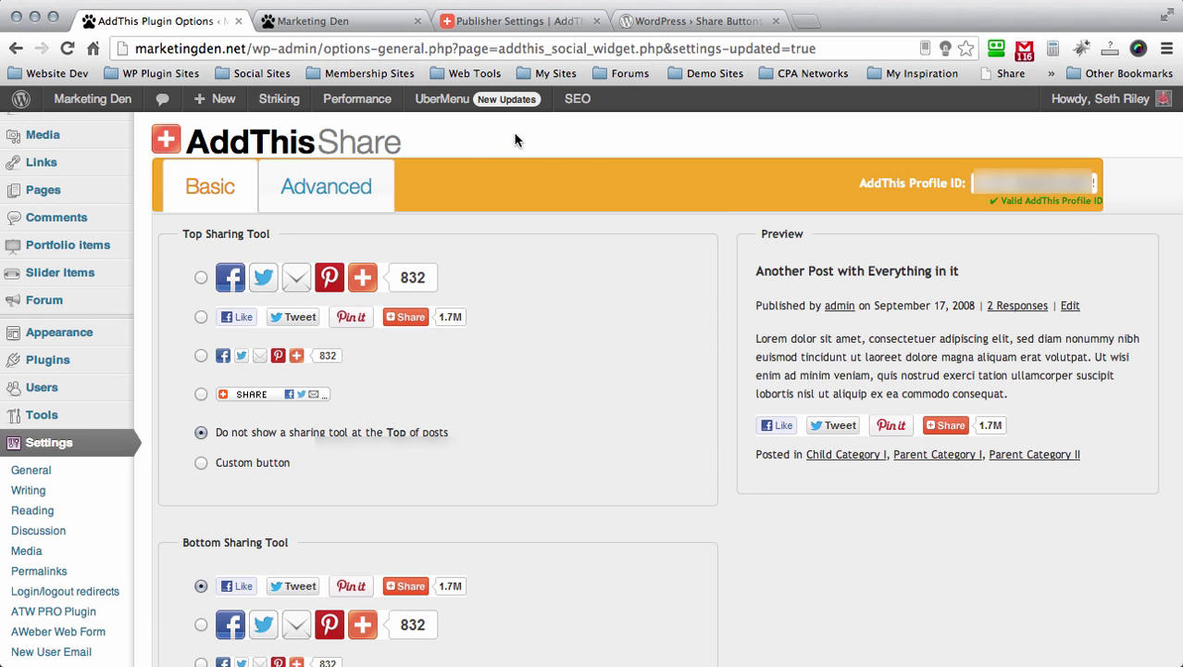
click(510, 22)
drag(841, 433, 729, 446)
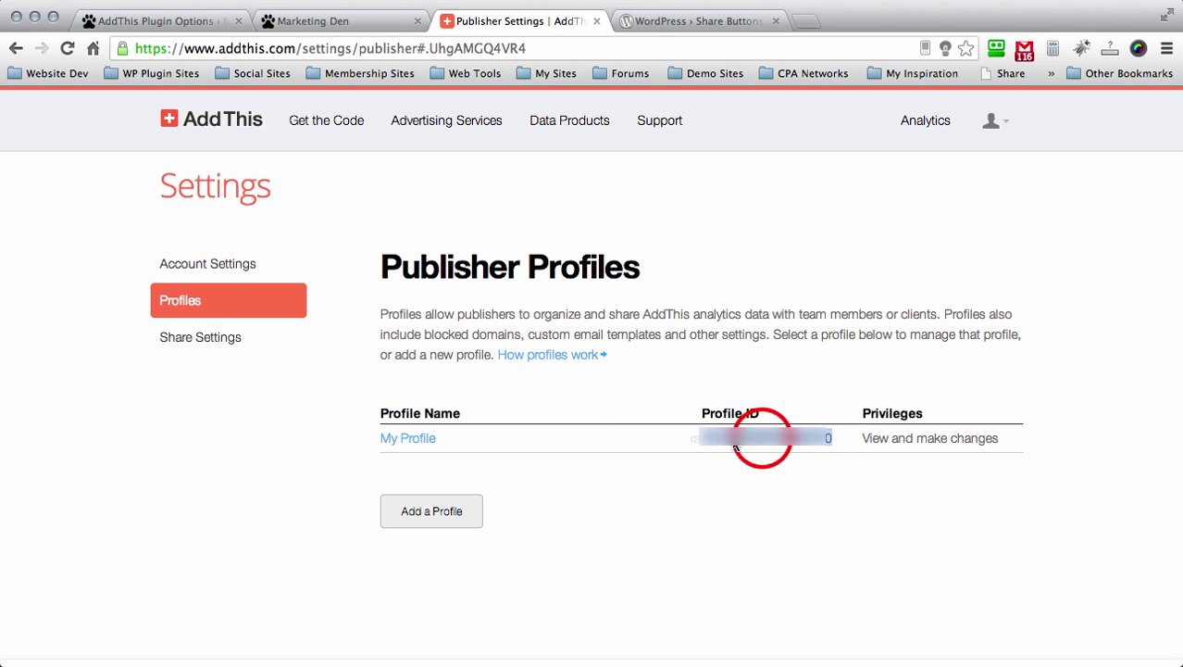
triple_click(740, 443)
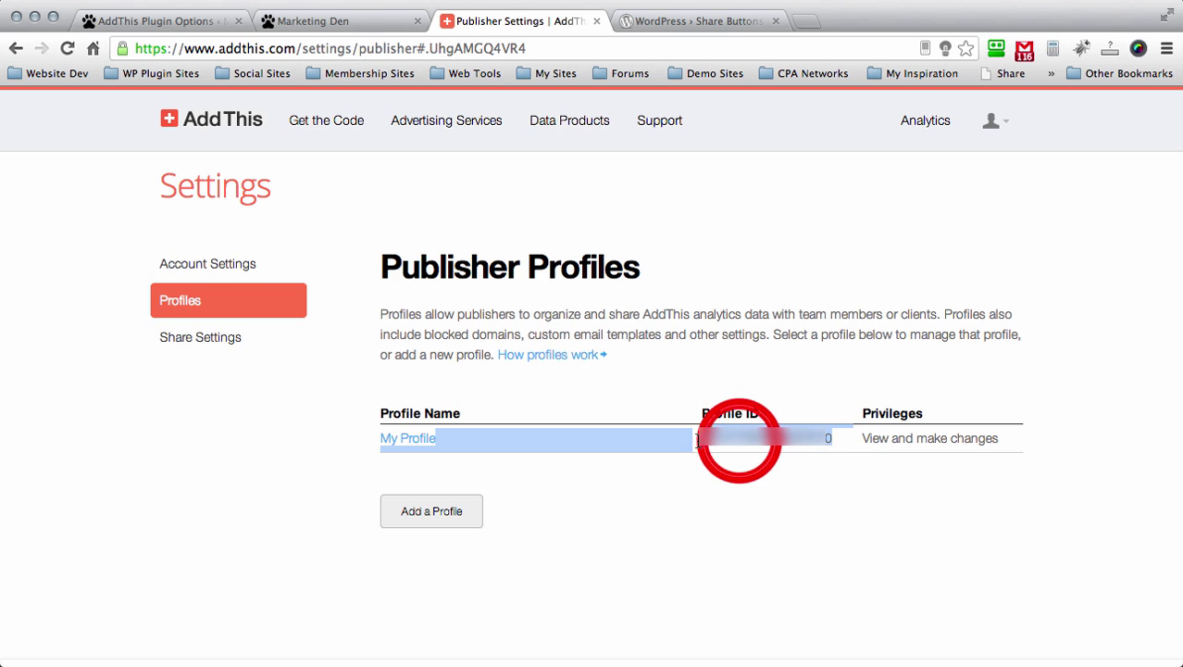
click(740, 439)
double_click(740, 440)
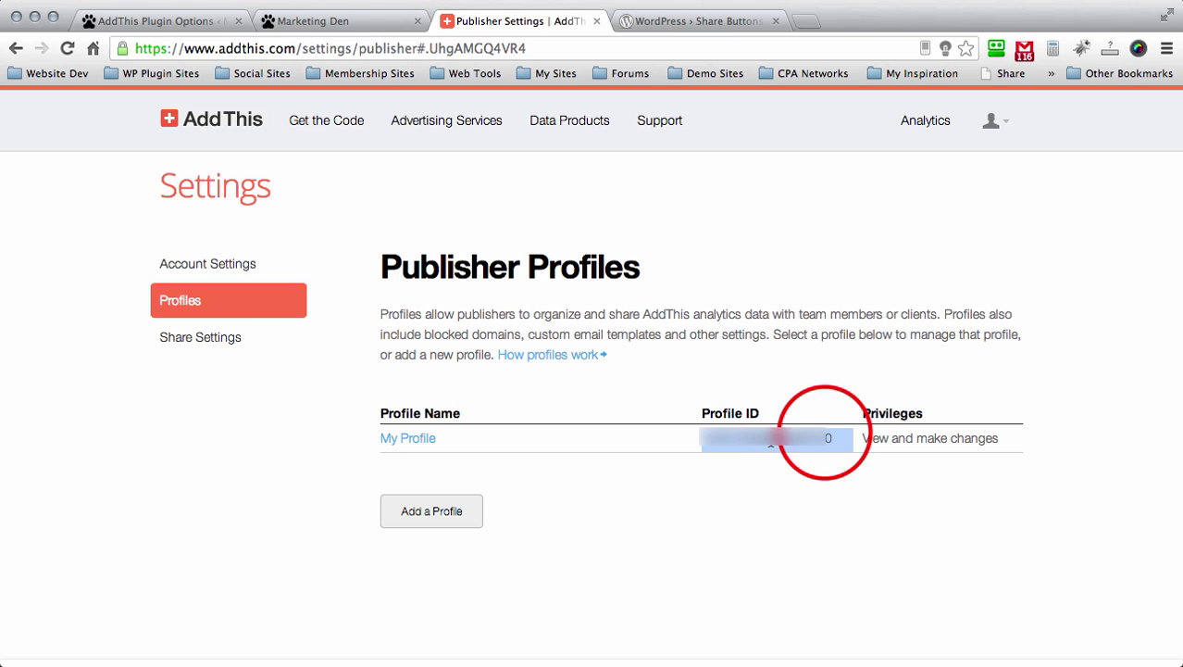
click(838, 438)
drag(838, 439, 702, 438)
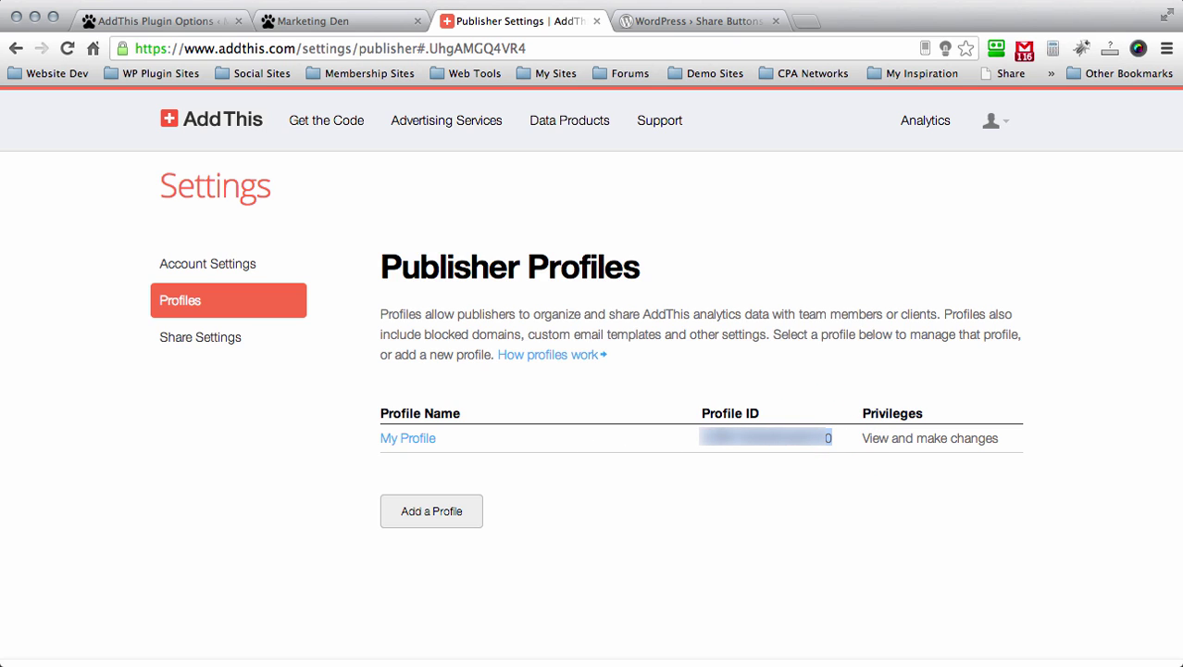
click(567, 224)
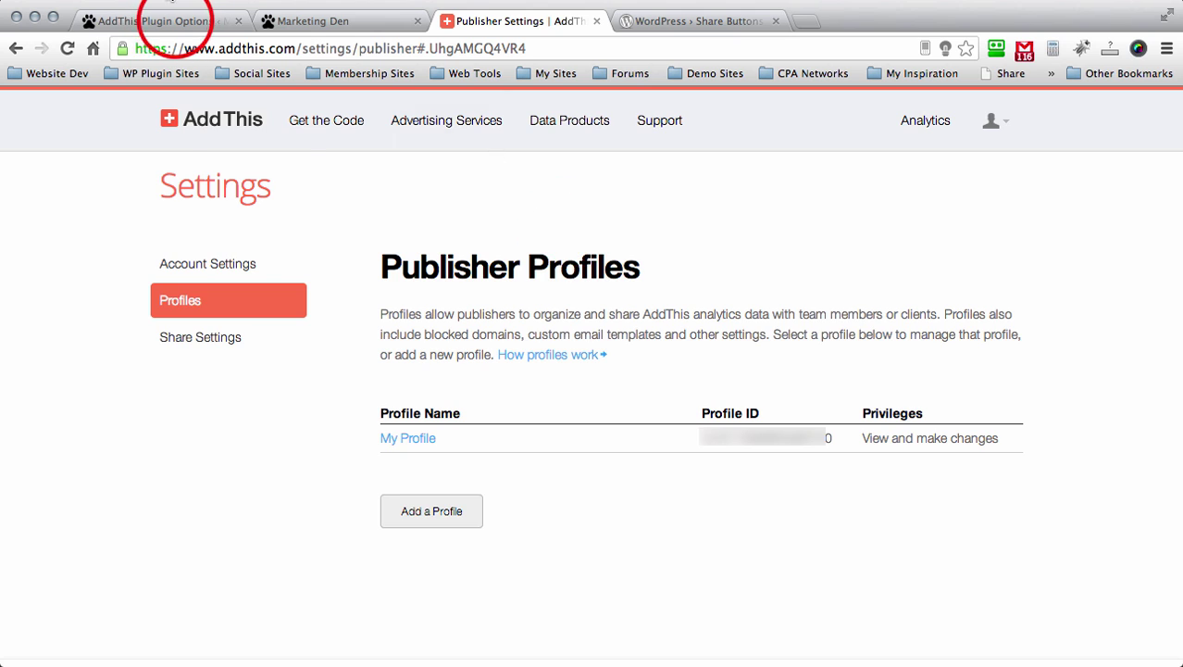
click(176, 21)
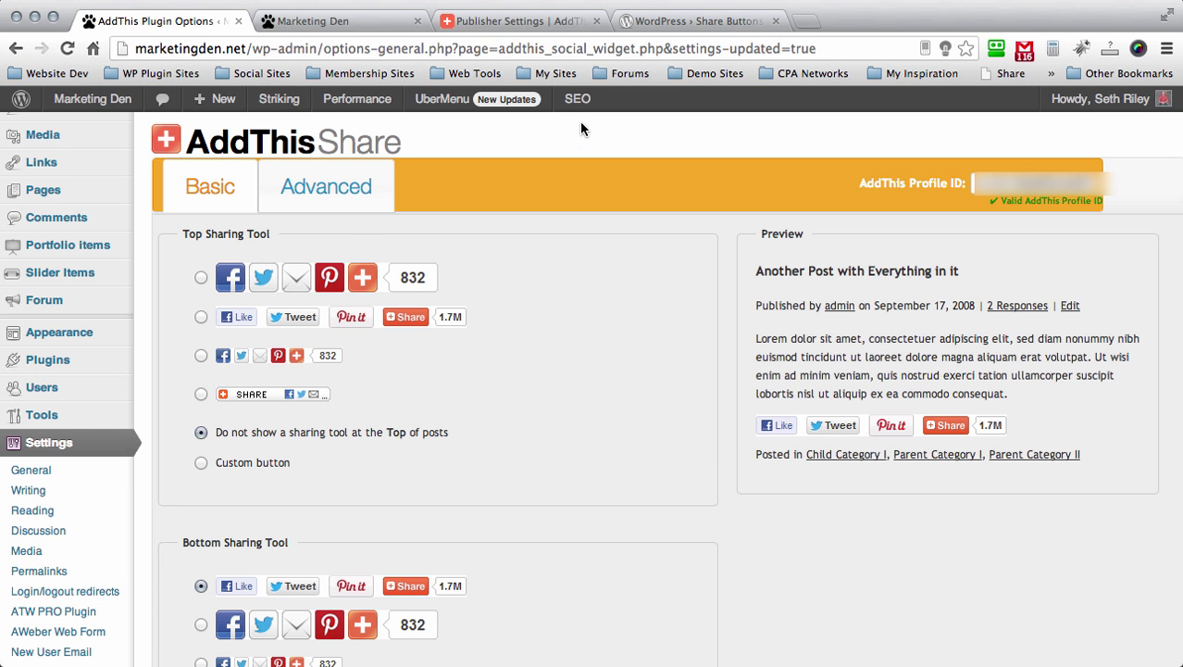
- Save the AddThis Advanced settings with admin-dashboard analytics and enhanced accessibility enabled
click(326, 198)
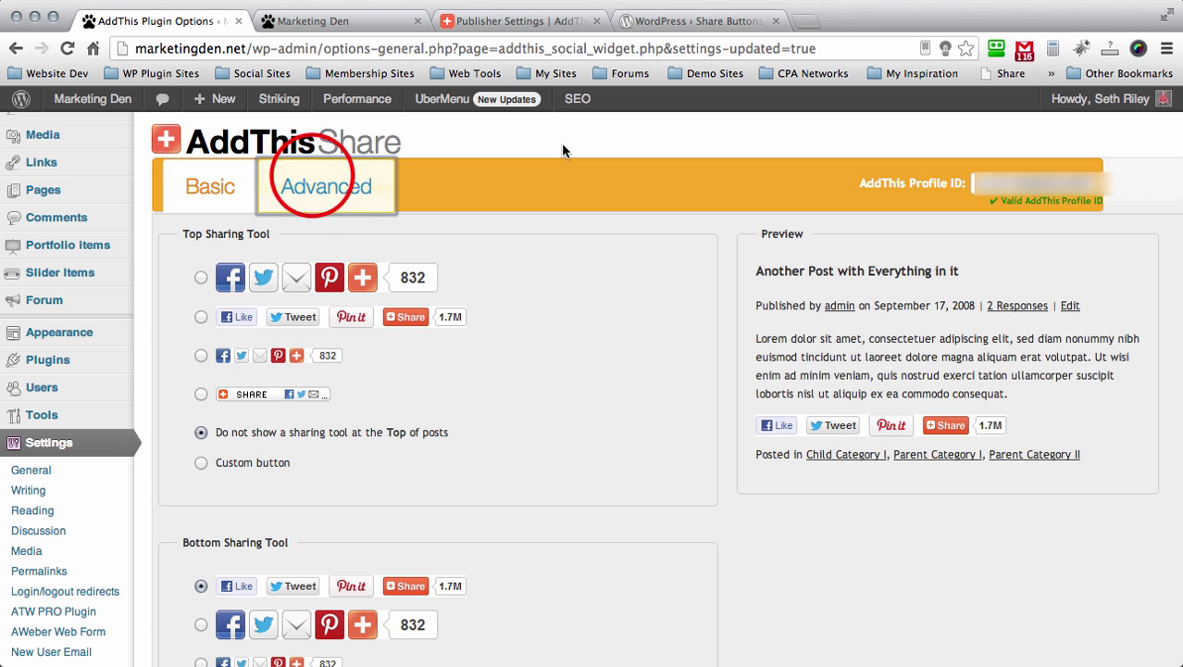
click(326, 190)
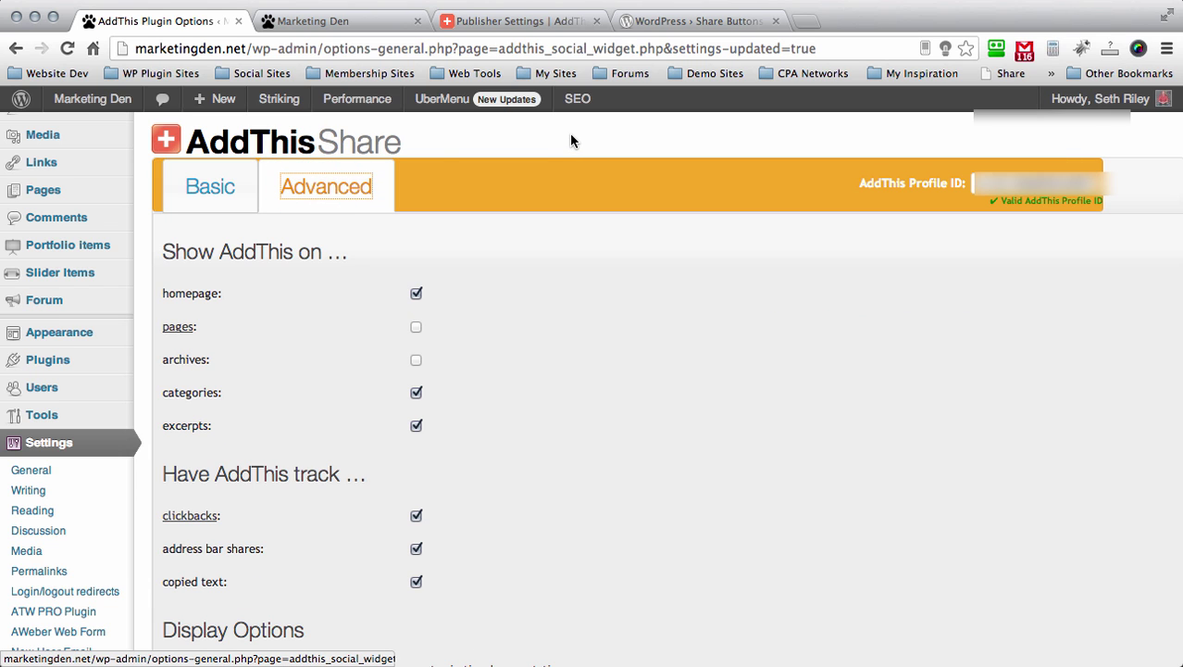
scroll(570, 139, down, 2)
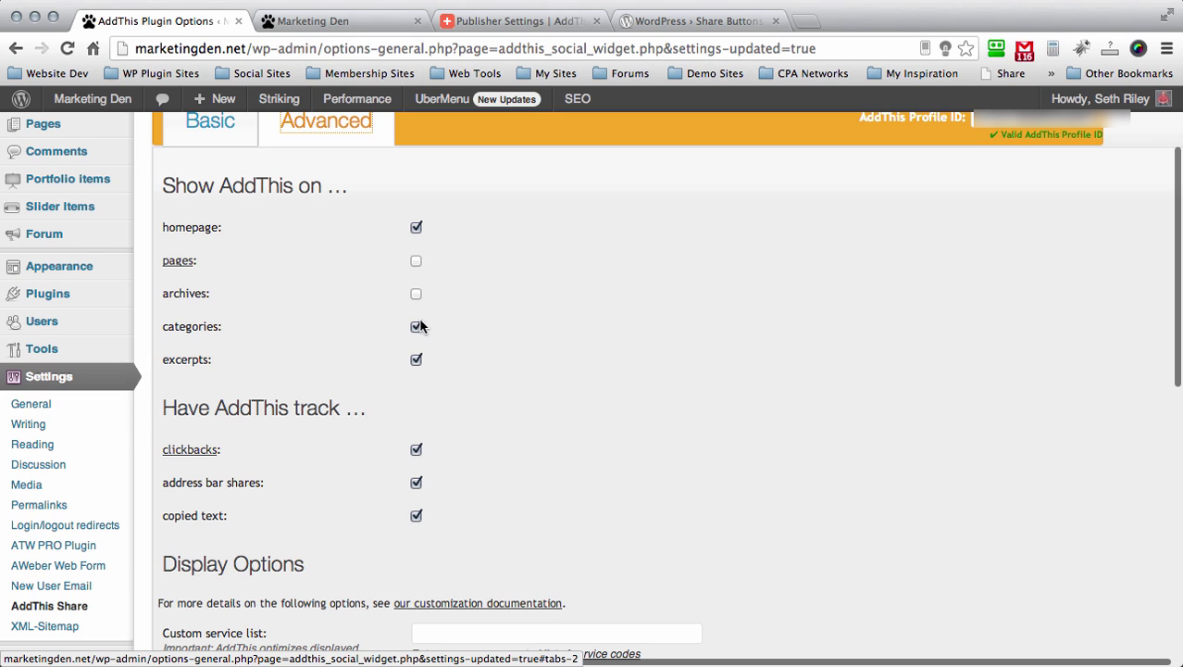
scroll(692, 262, down, 3)
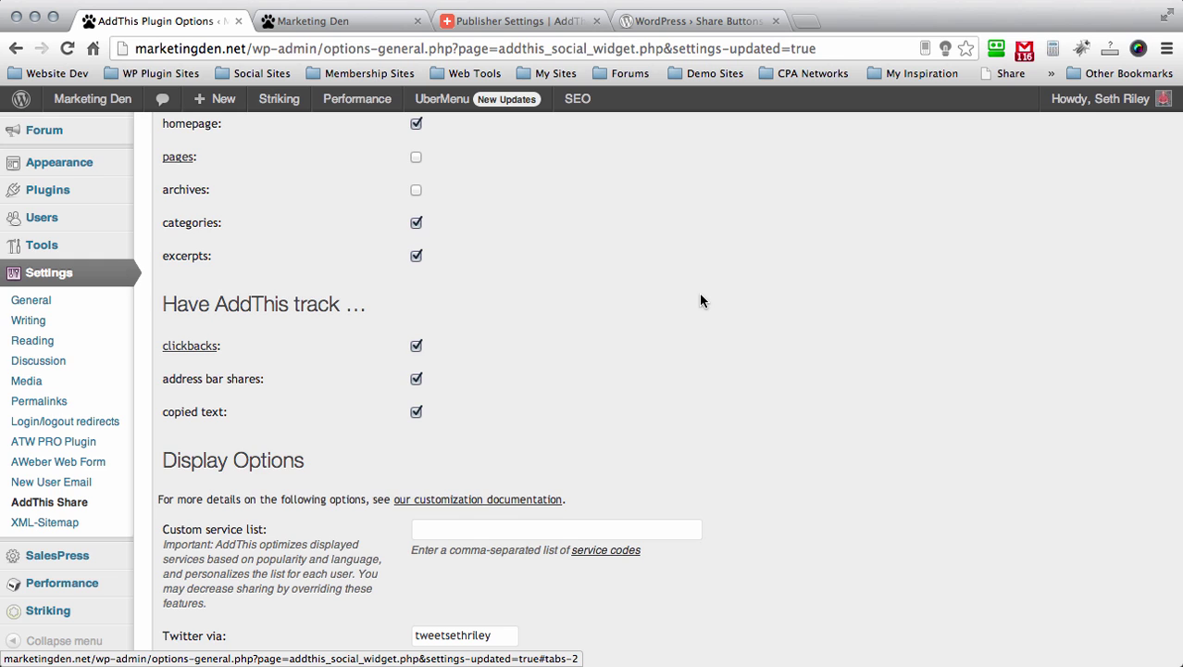
scroll(752, 273, down, 5)
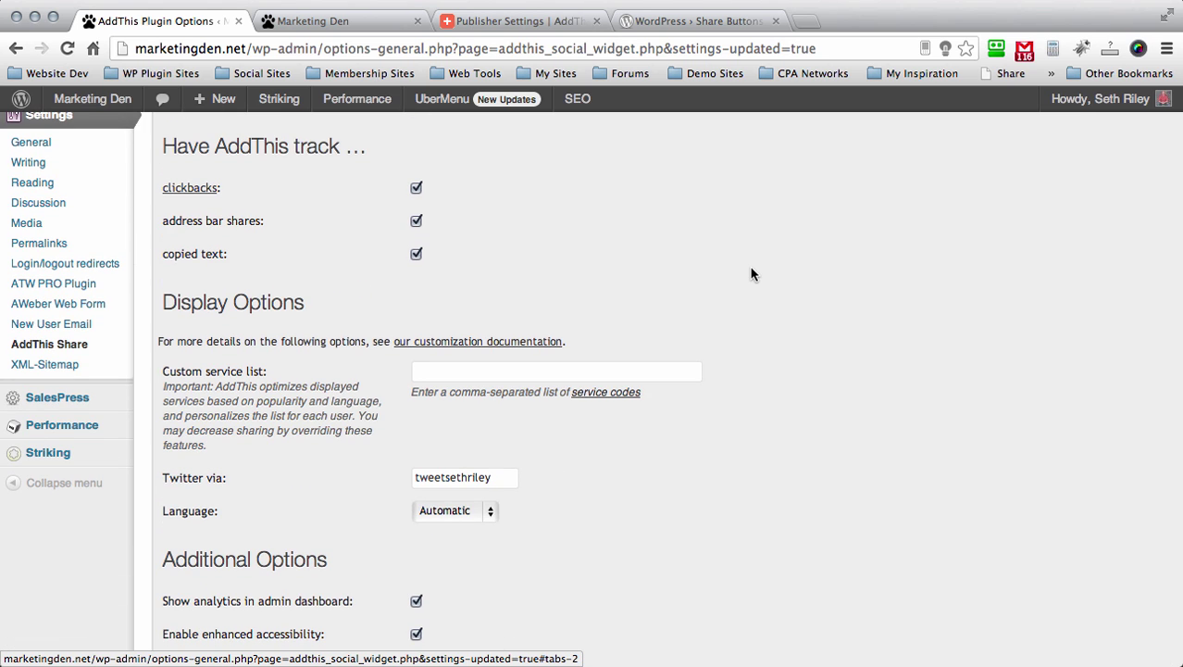
scroll(751, 273, down, 5)
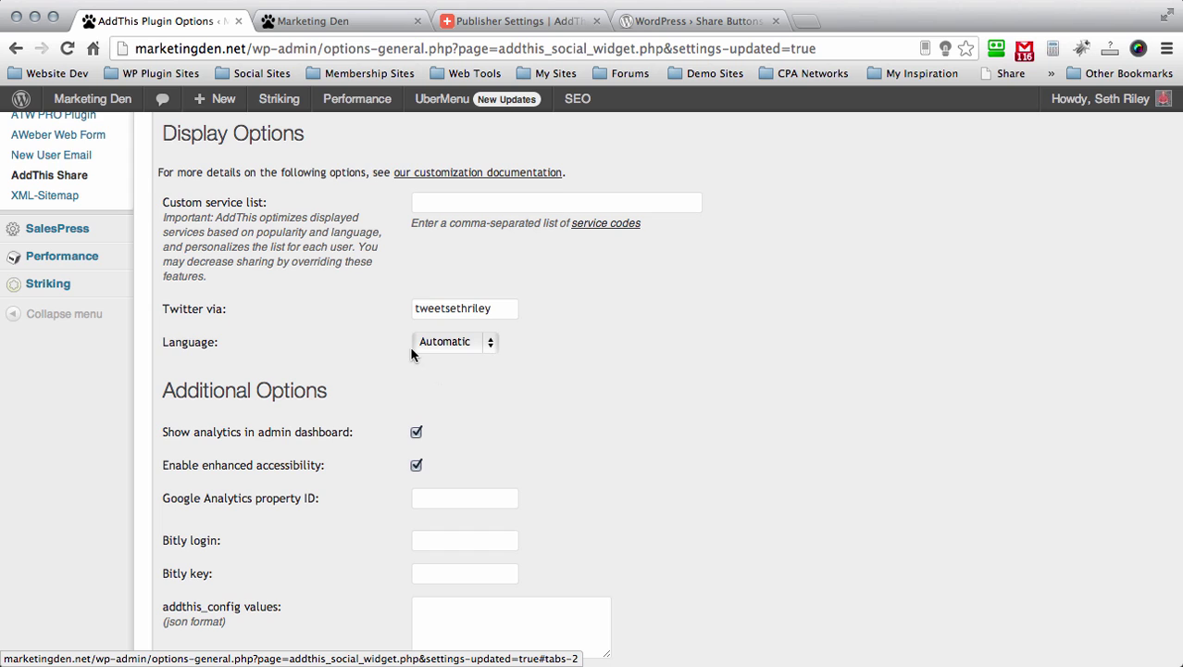
scroll(696, 259, down, 2)
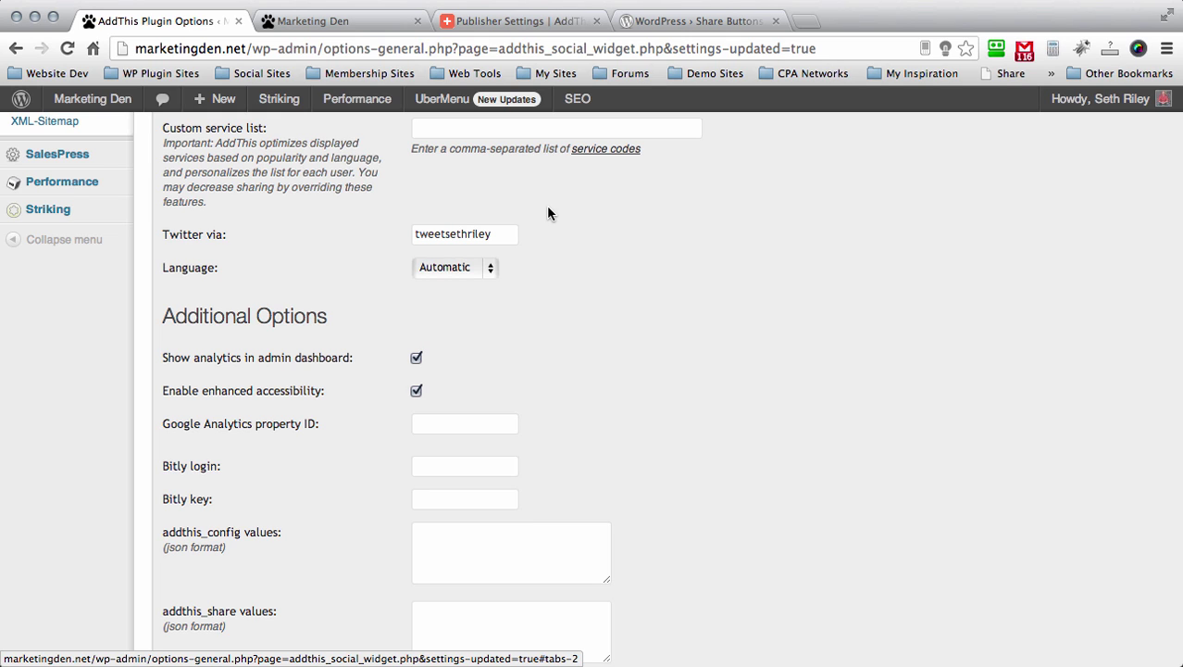
scroll(547, 213, down, 2)
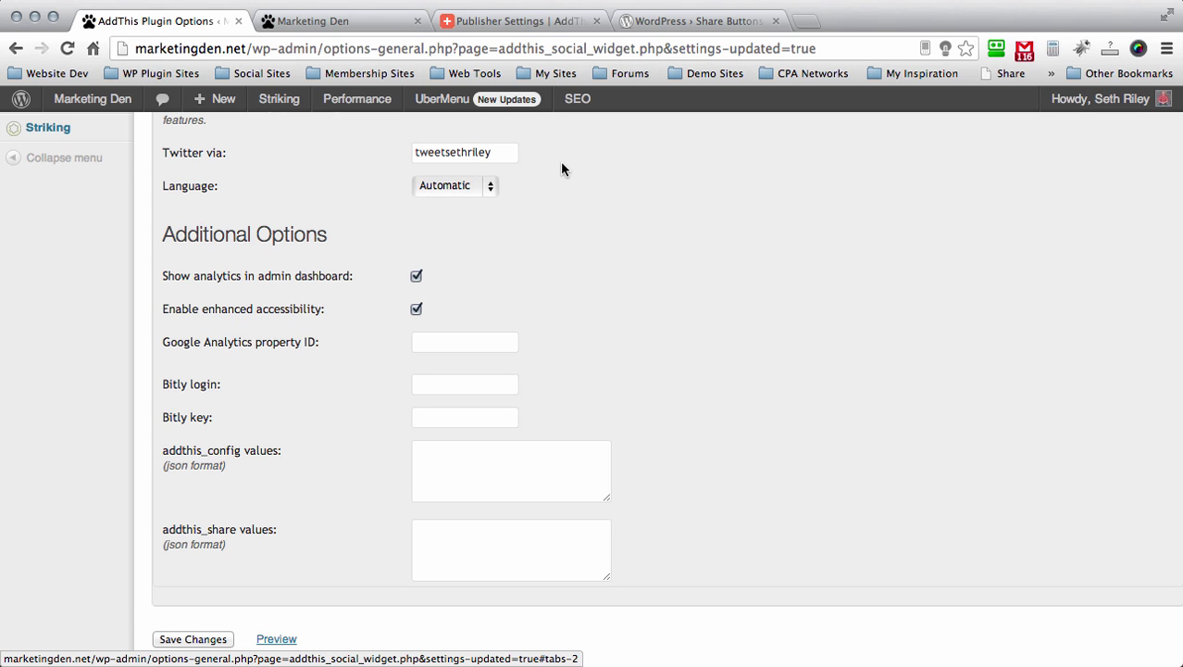
scroll(687, 238, down, 2)
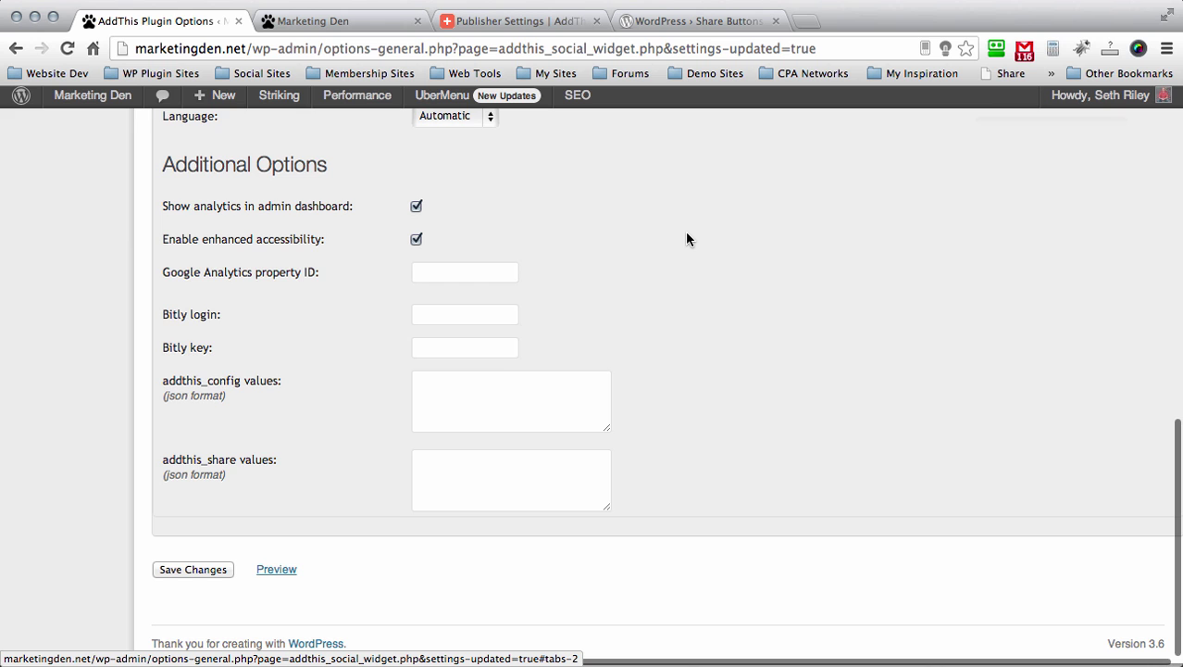
scroll(687, 238, up, 15)
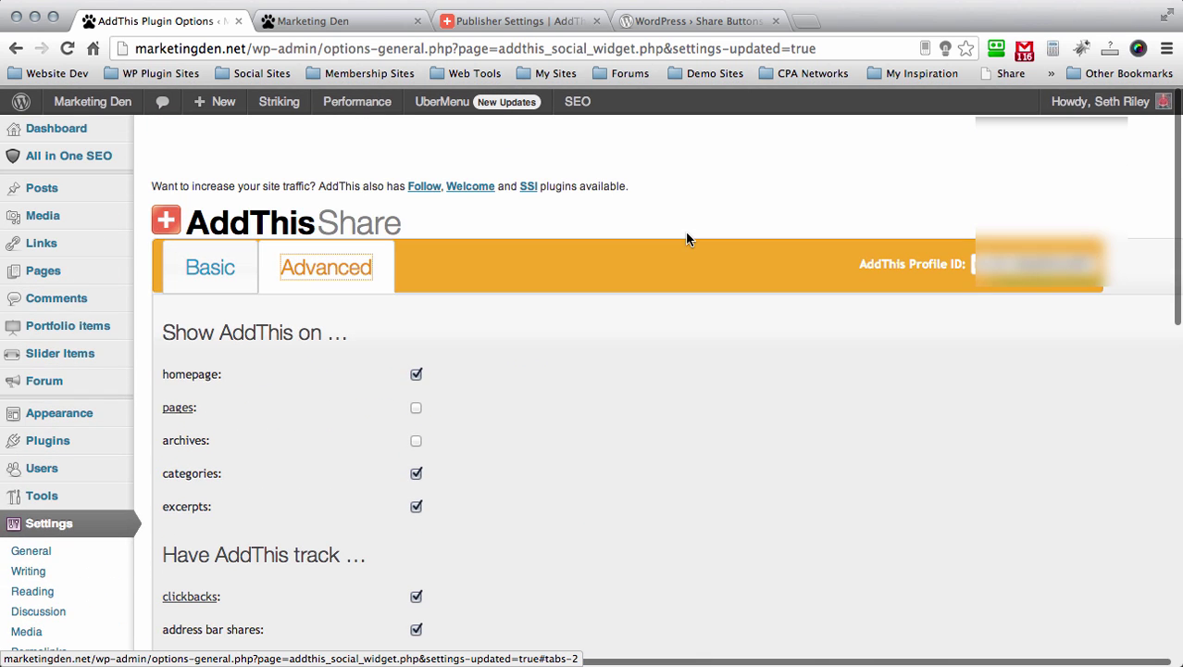
scroll(687, 238, down, 15)
click(183, 574)
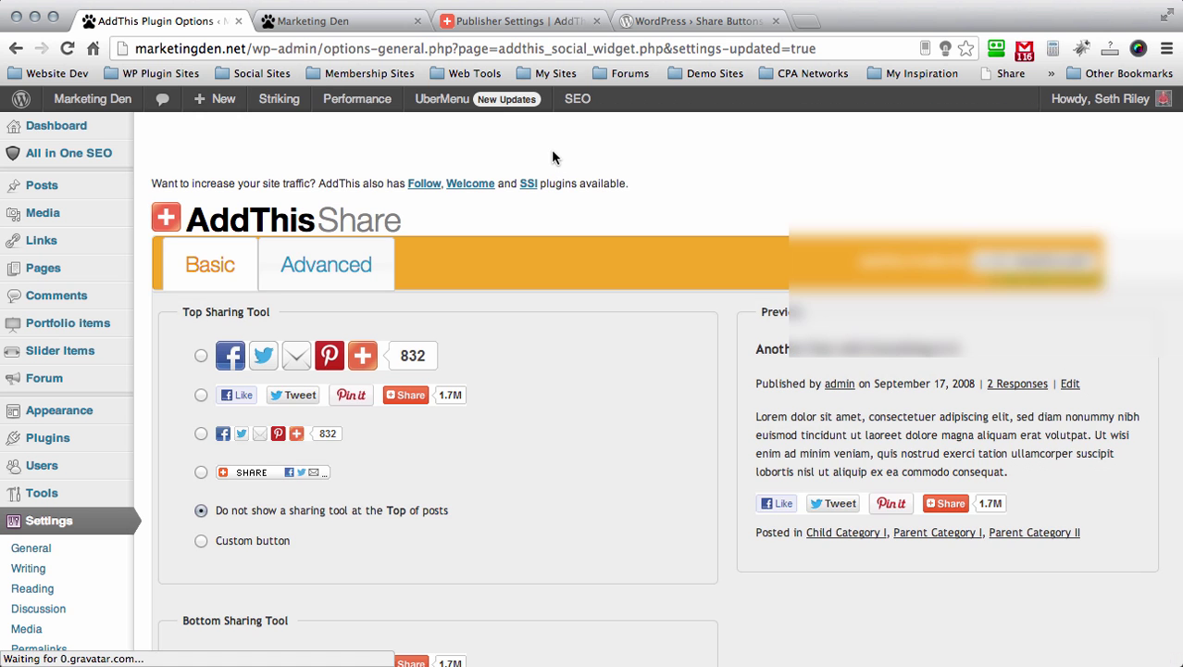
- Confirm Like, Tweet, Pin it and Share buttons under Marketing Den home page posts, then open the mobile apps post
click(338, 19)
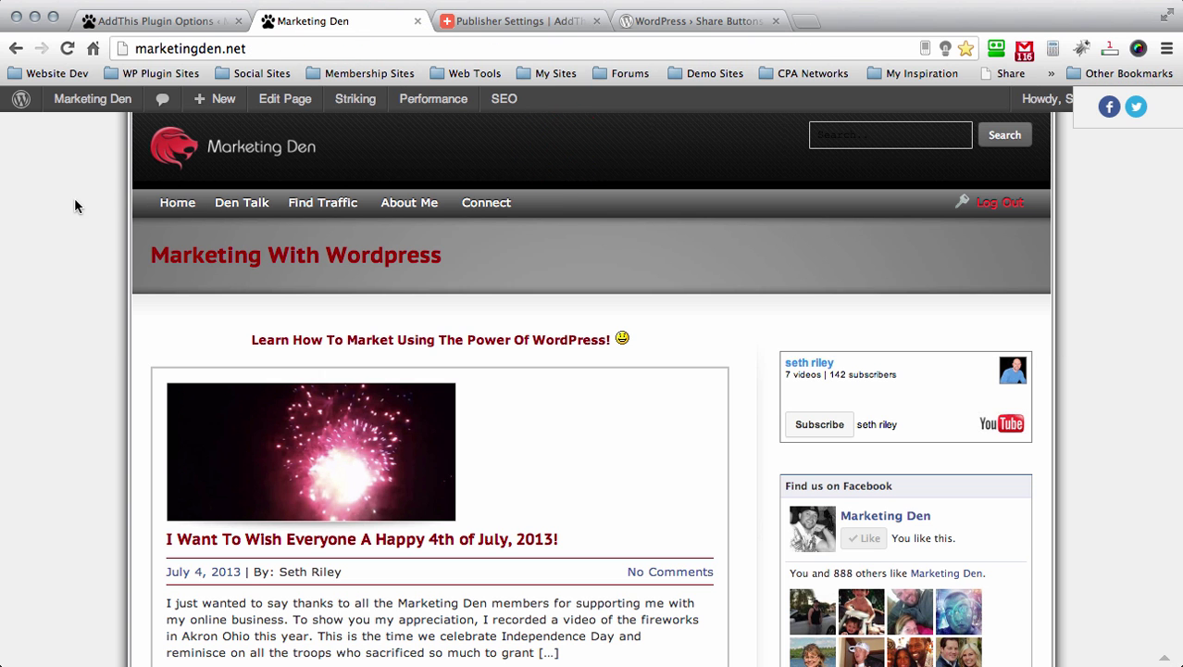
scroll(94, 188, down, 5)
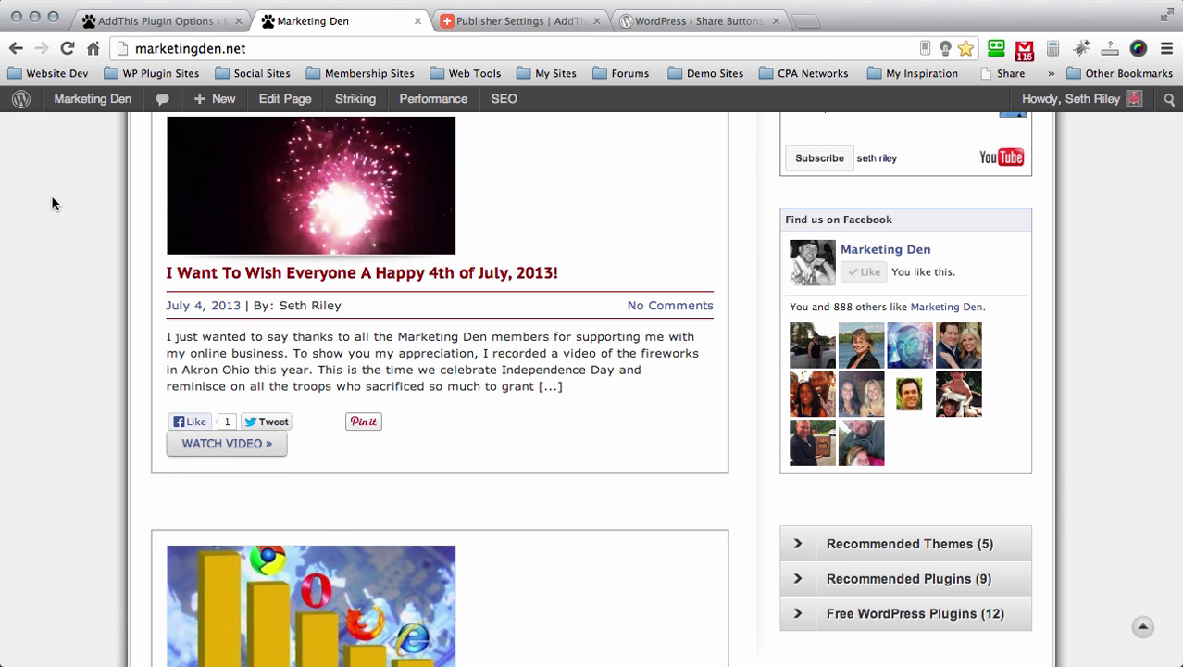
scroll(51, 193, down, 5)
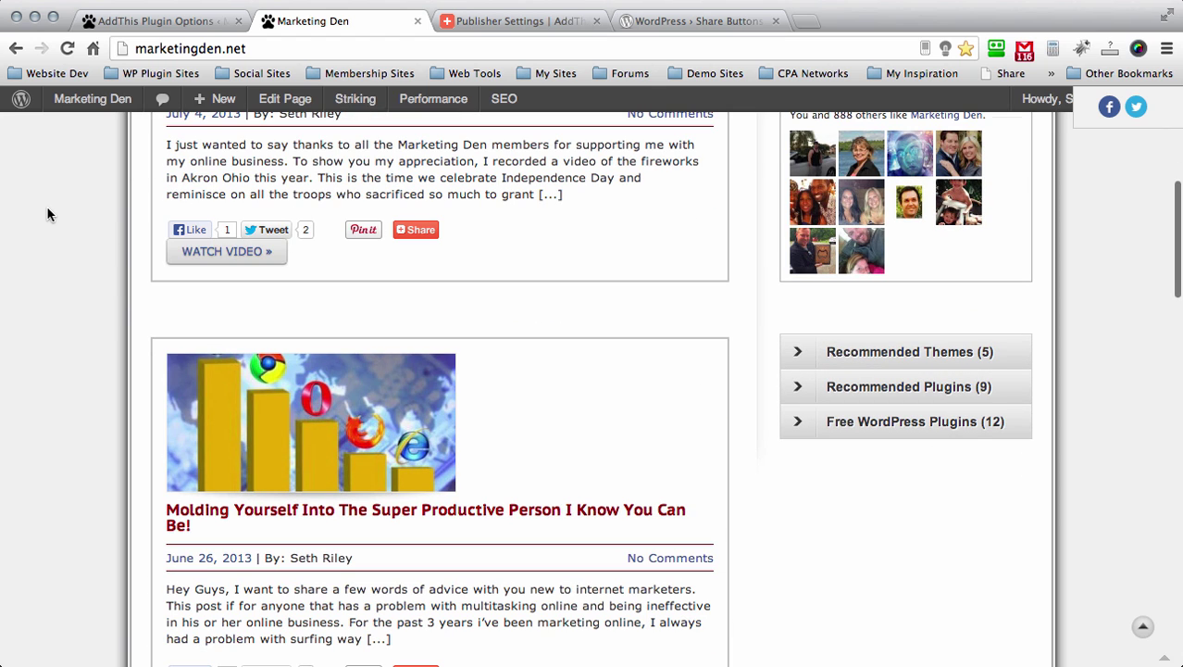
scroll(47, 210, down, 12)
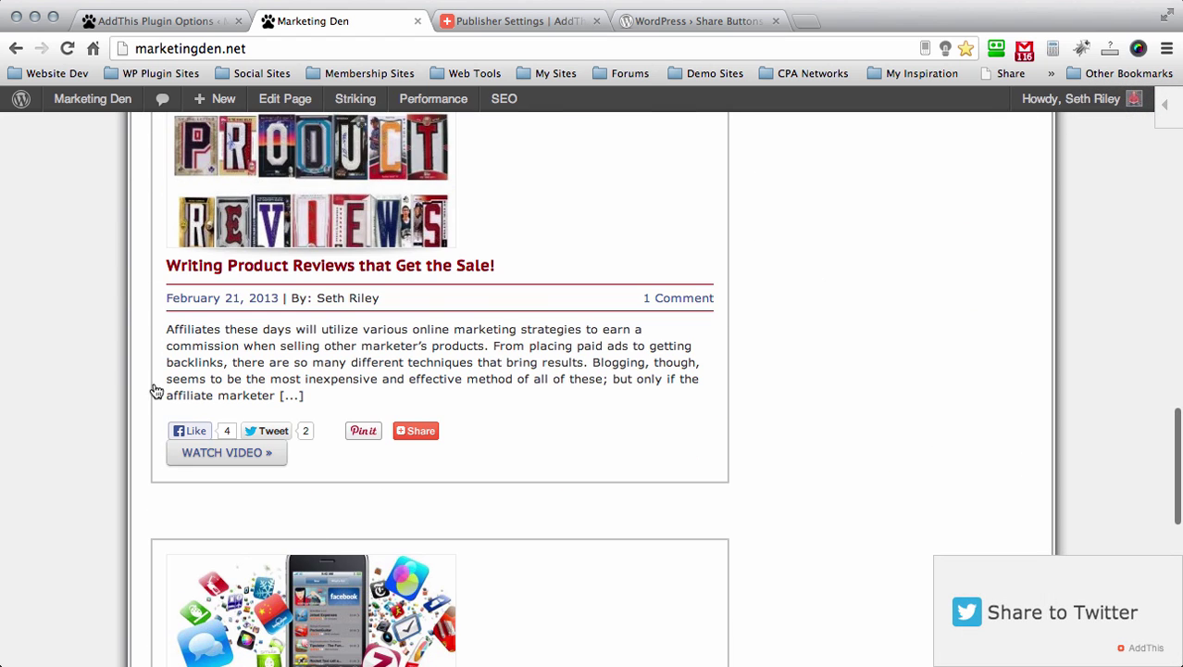
scroll(95, 351, down, 4)
click(225, 532)
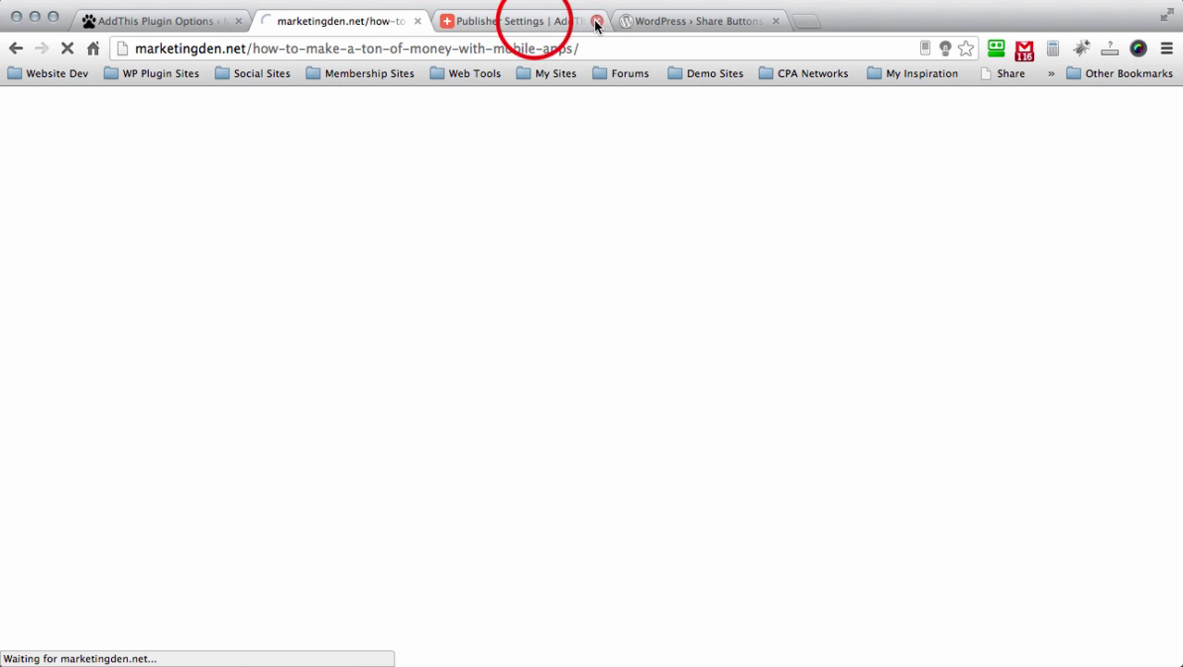
click(593, 22)
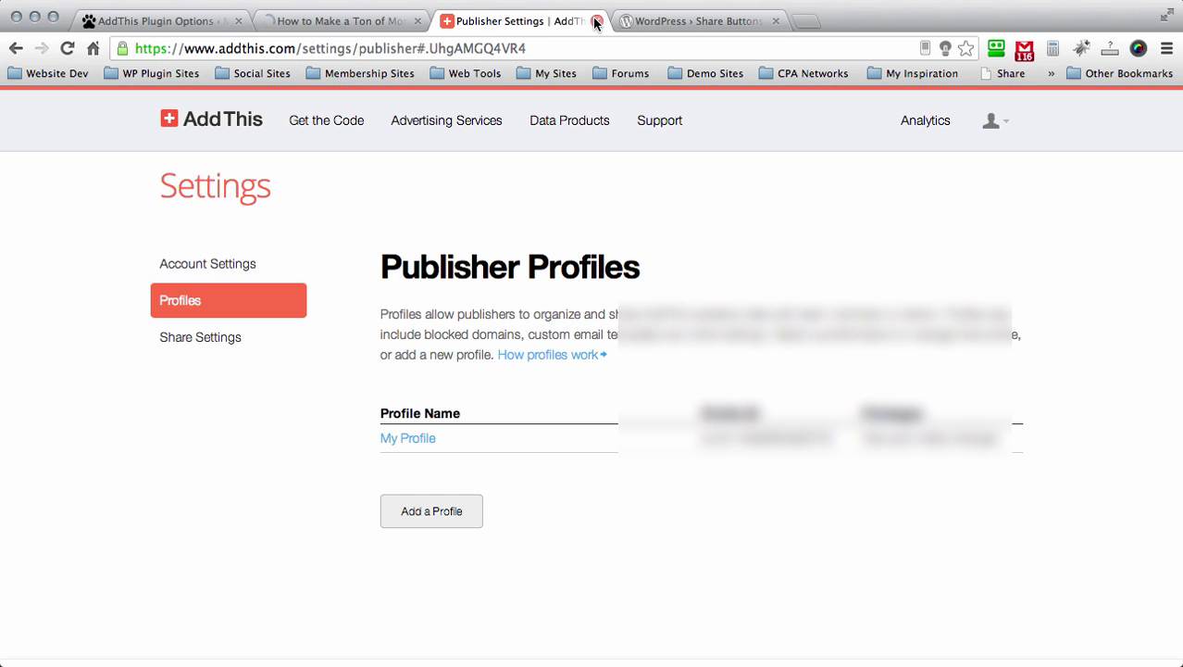
- Close the AddThis Publisher Settings and WordPress Share Buttons tabs
click(596, 23)
click(595, 22)
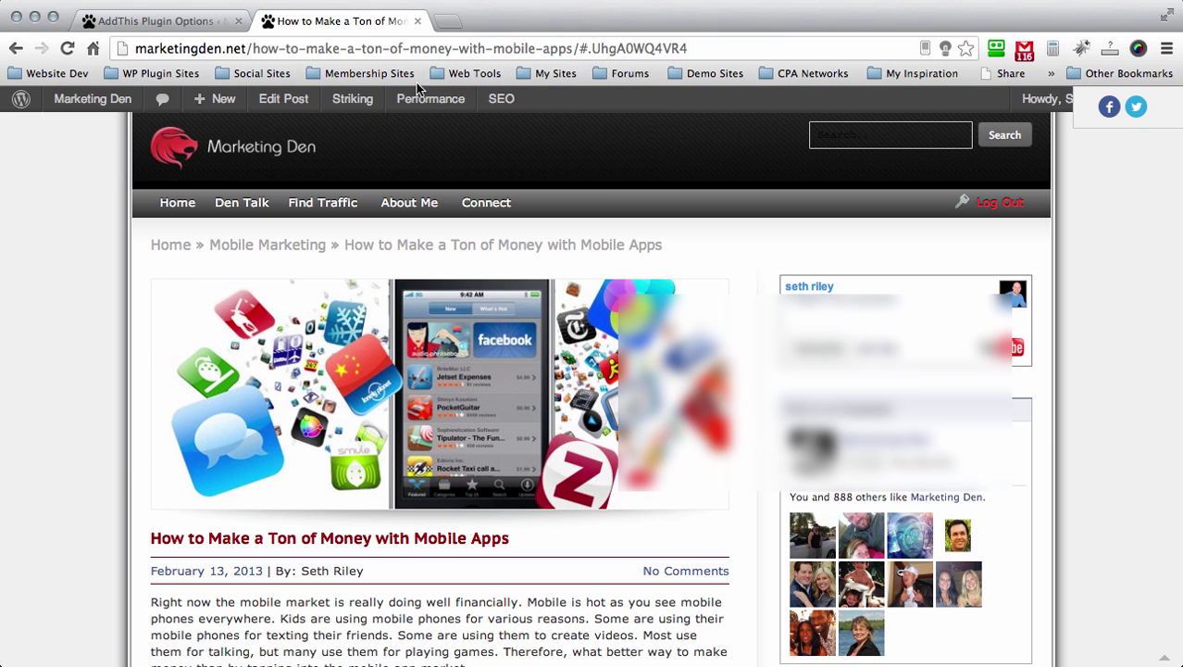
click(56, 187)
- Review the mobile apps post's follow bar and recommendation box, then return to AddThis Plugin Options
scroll(55, 192, down, 5)
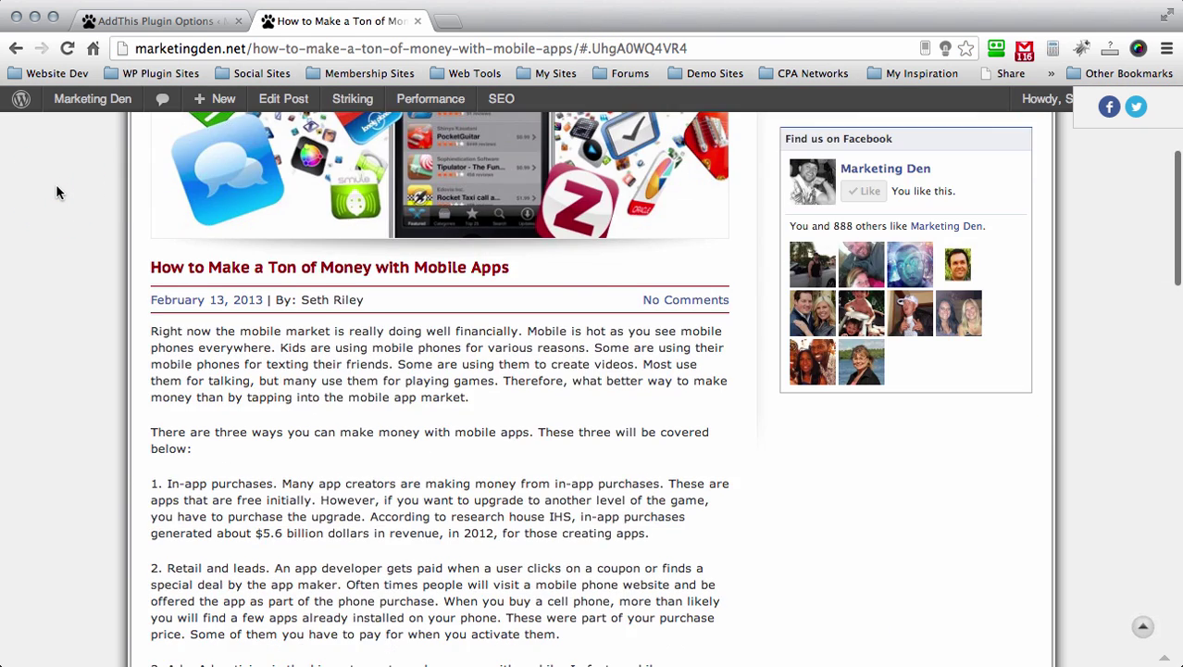
scroll(57, 187, down, 12)
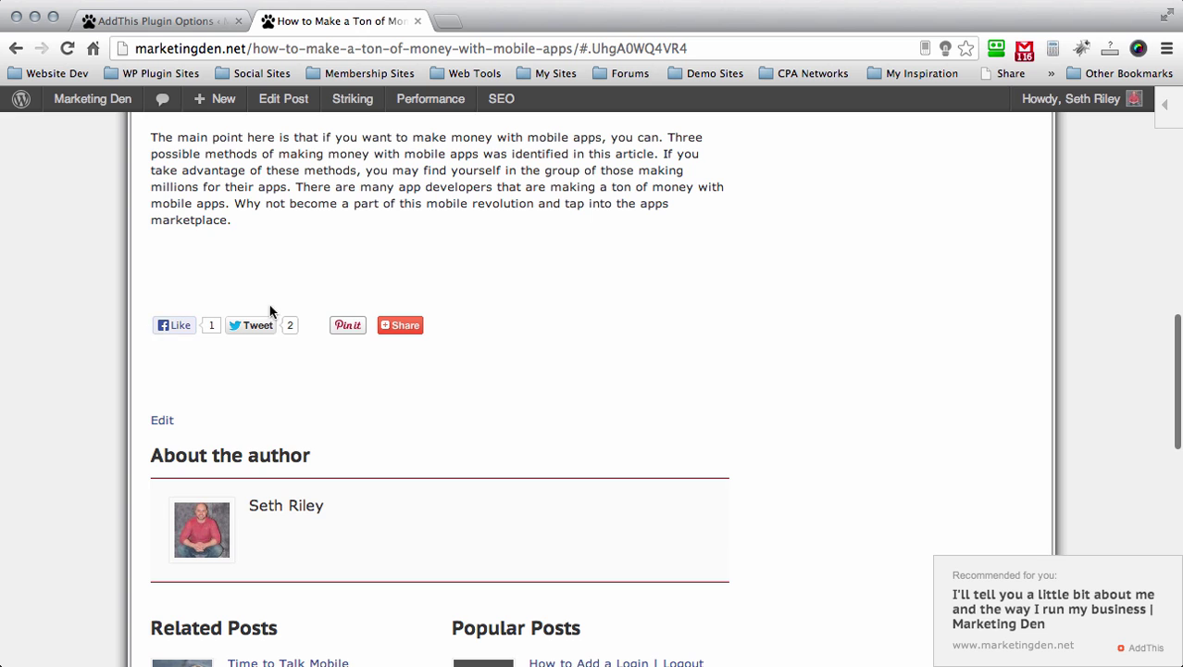
scroll(52, 293, down, 15)
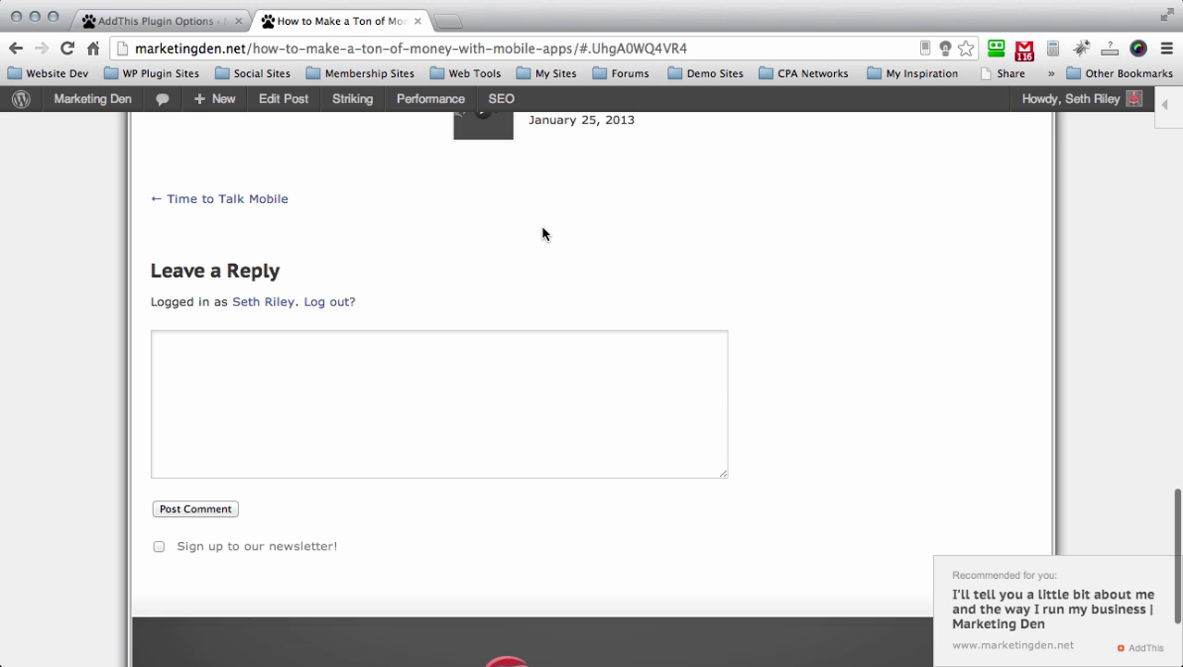
scroll(586, 256, up, 1)
key(Home)
click(557, 134)
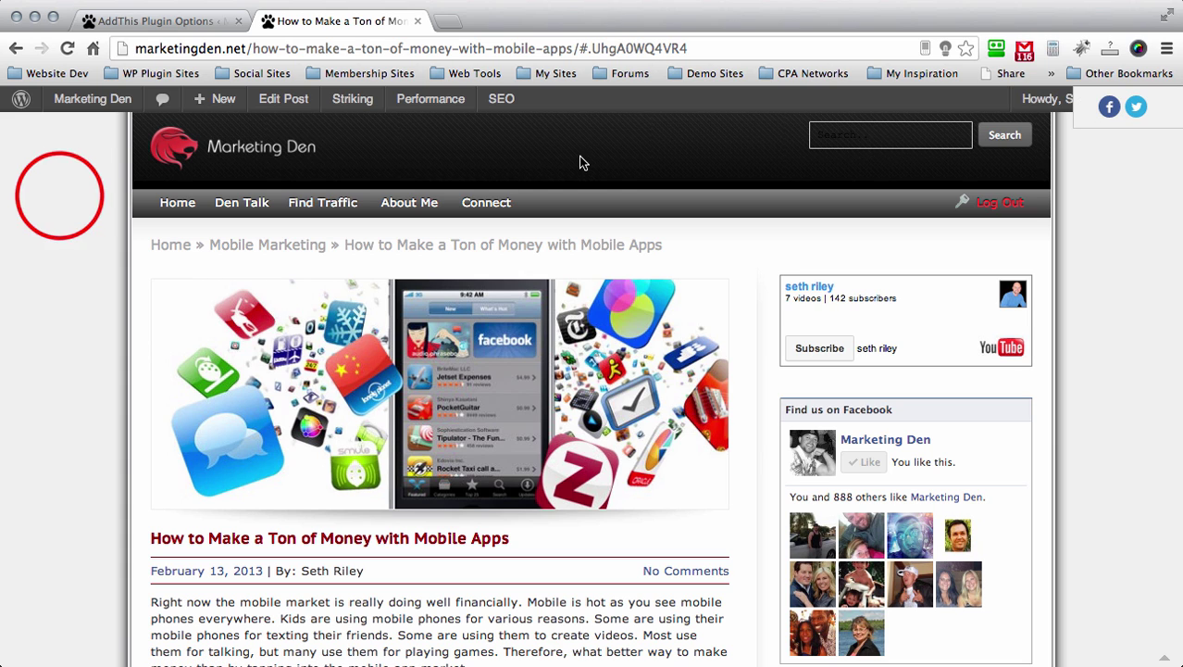
click(542, 145)
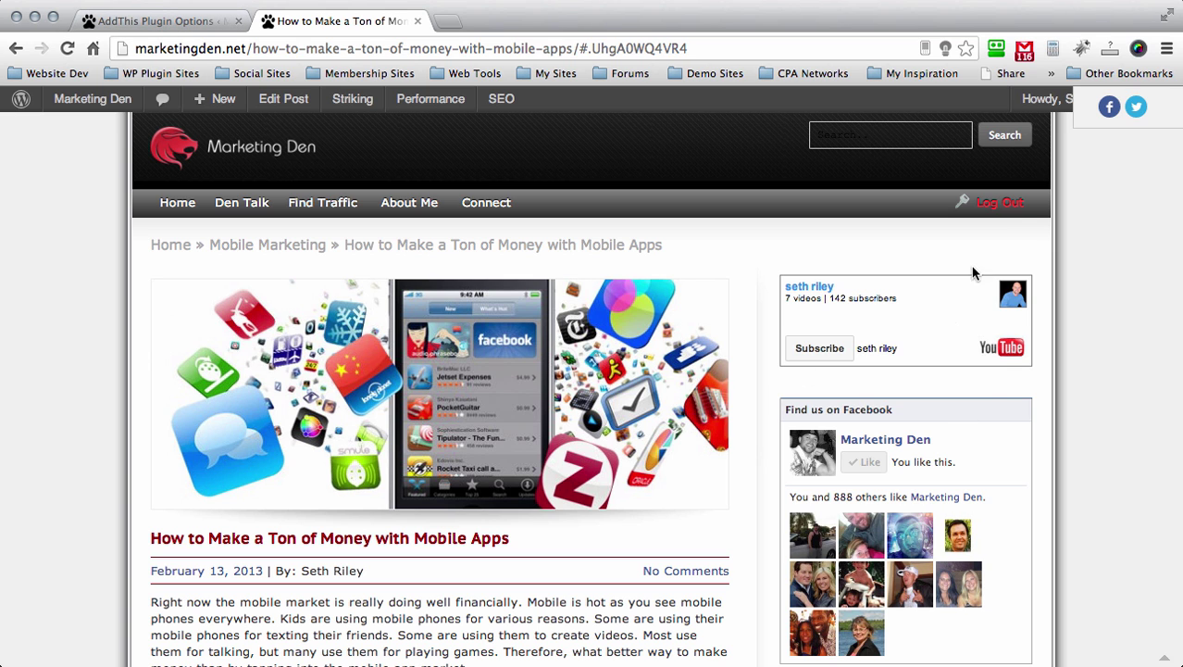
click(184, 20)
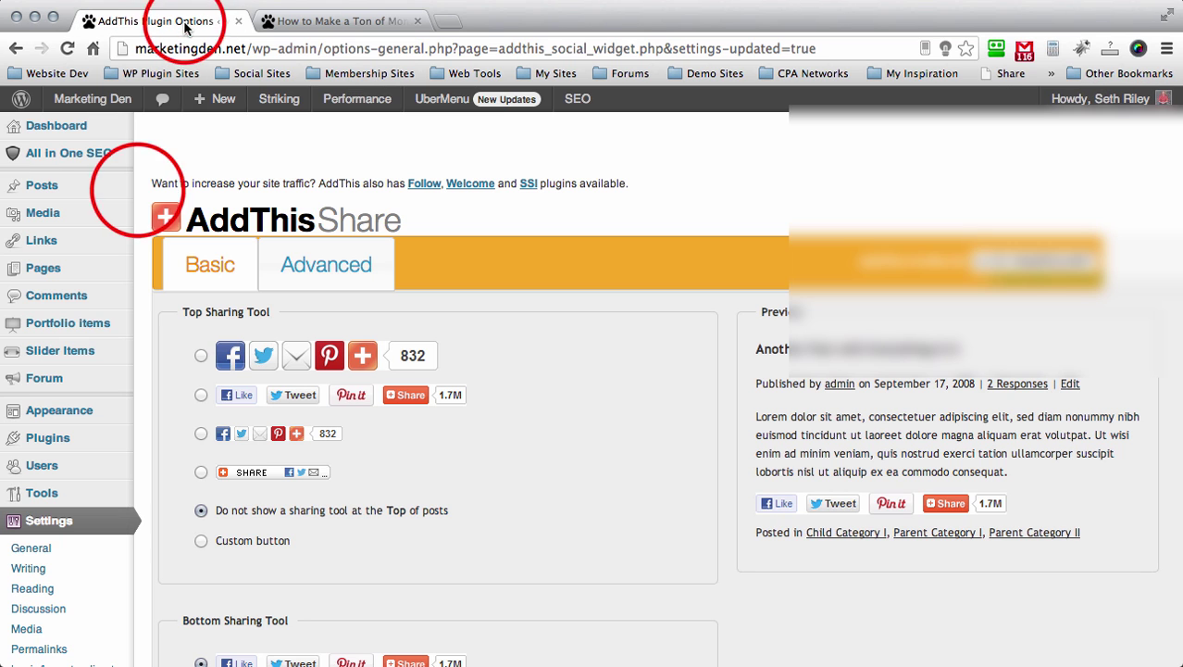
- Go to Appearance > Widgets and find the AddThis Share widget among the available widgets
scroll(133, 185, down, 3)
mouse_move(64, 265)
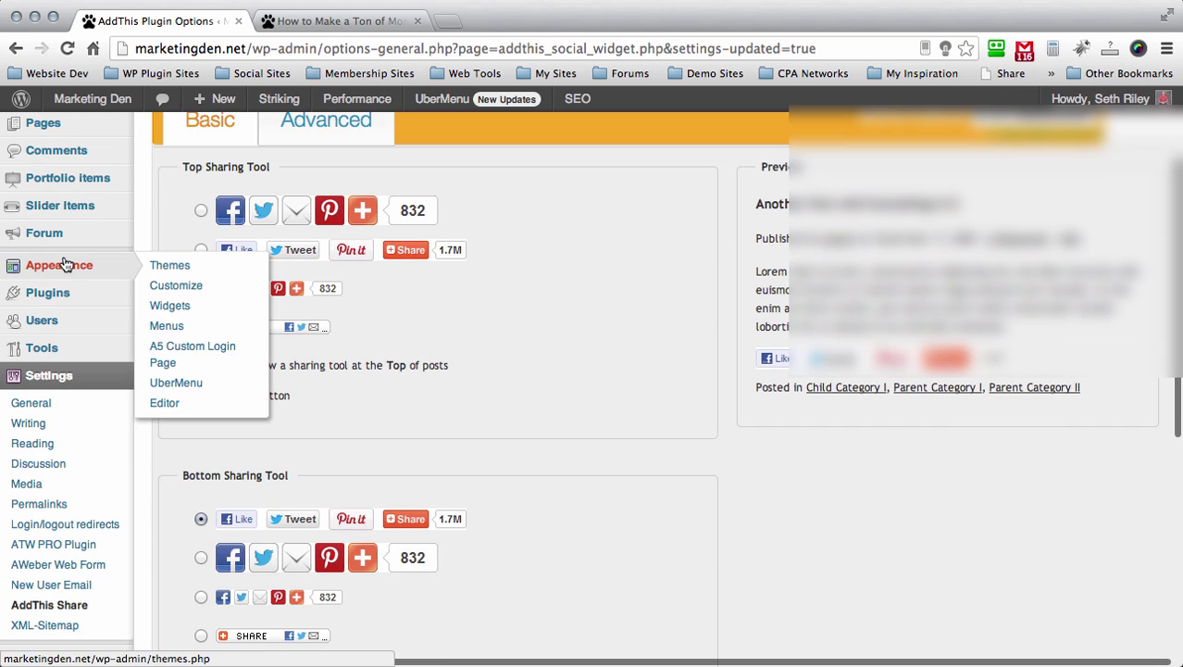
click(176, 306)
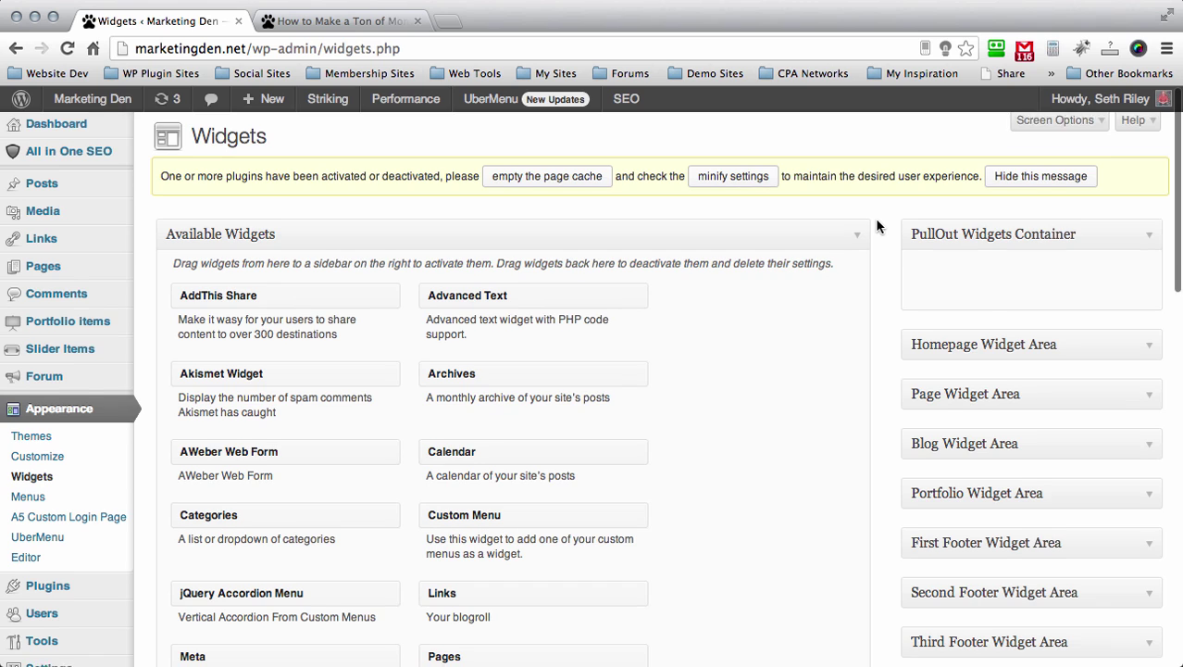
scroll(313, 240, down, 1)
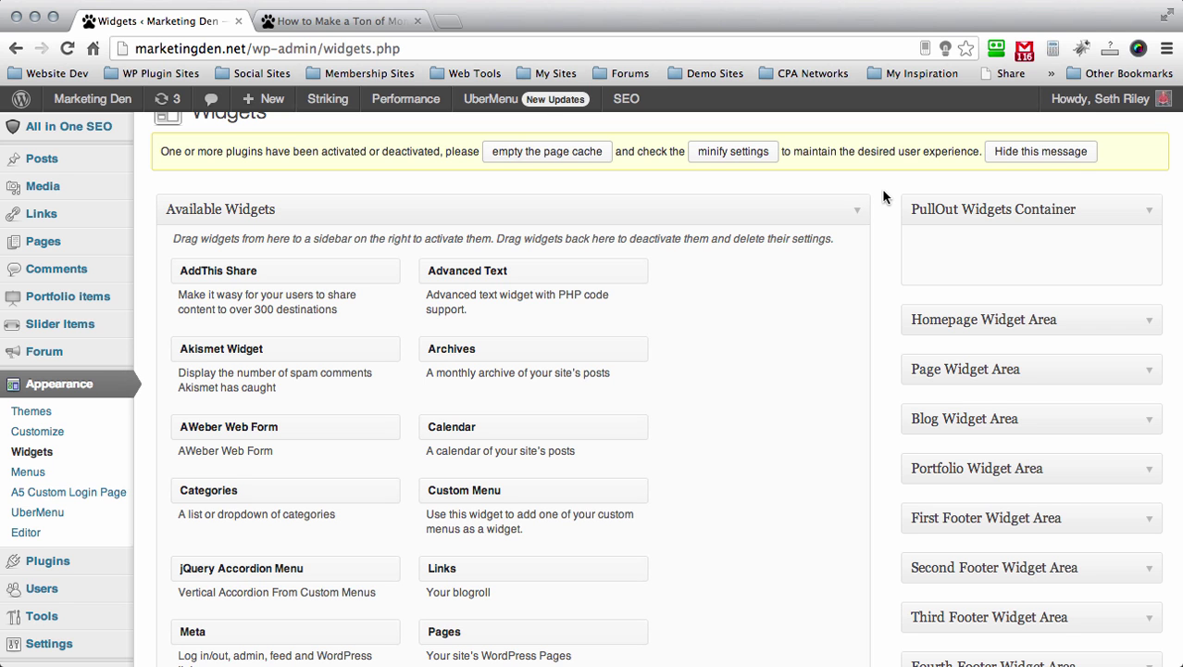
scroll(884, 196, down, 5)
scroll(884, 195, up, 5)
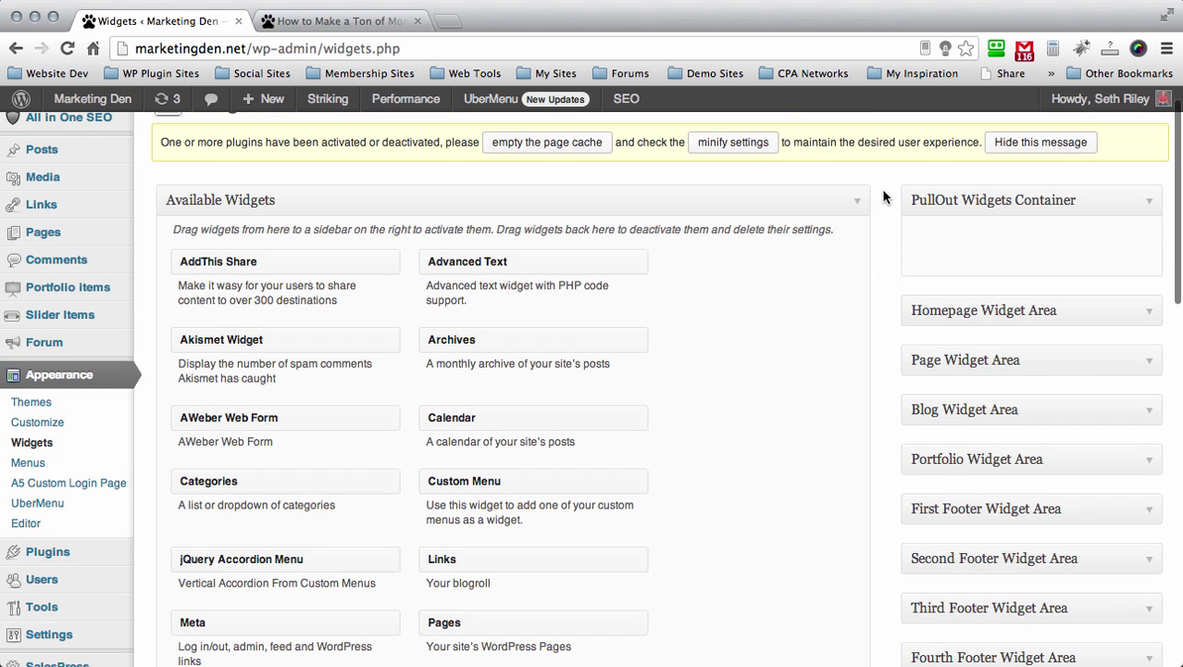
click(343, 20)
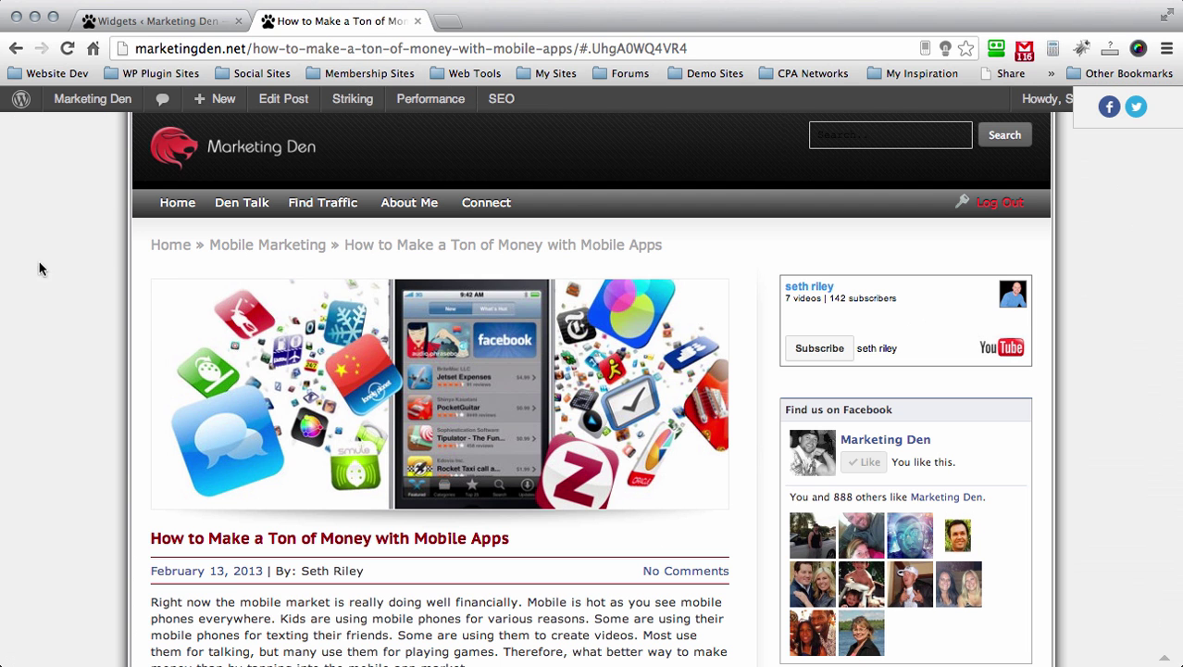
- Return to the 'How to Make a Ton of Money with Mobile Apps' post and check its Facebook and Twitter follow buttons
click(24, 272)
click(48, 232)
scroll(52, 186, down, 20)
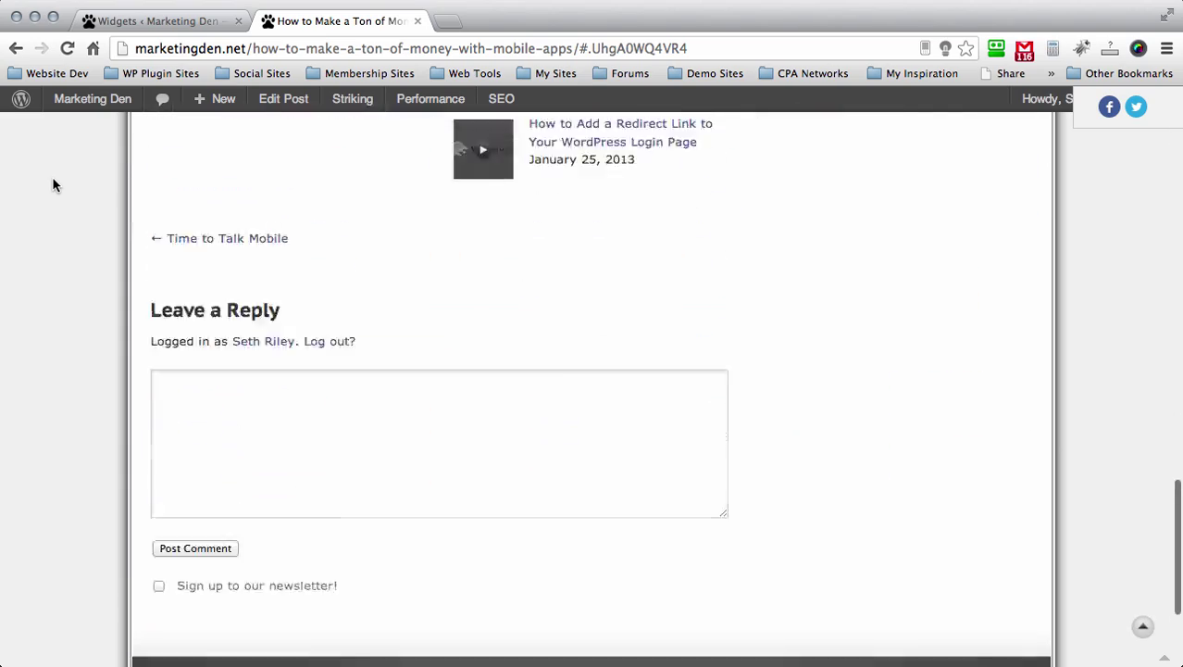
scroll(53, 186, up, 20)
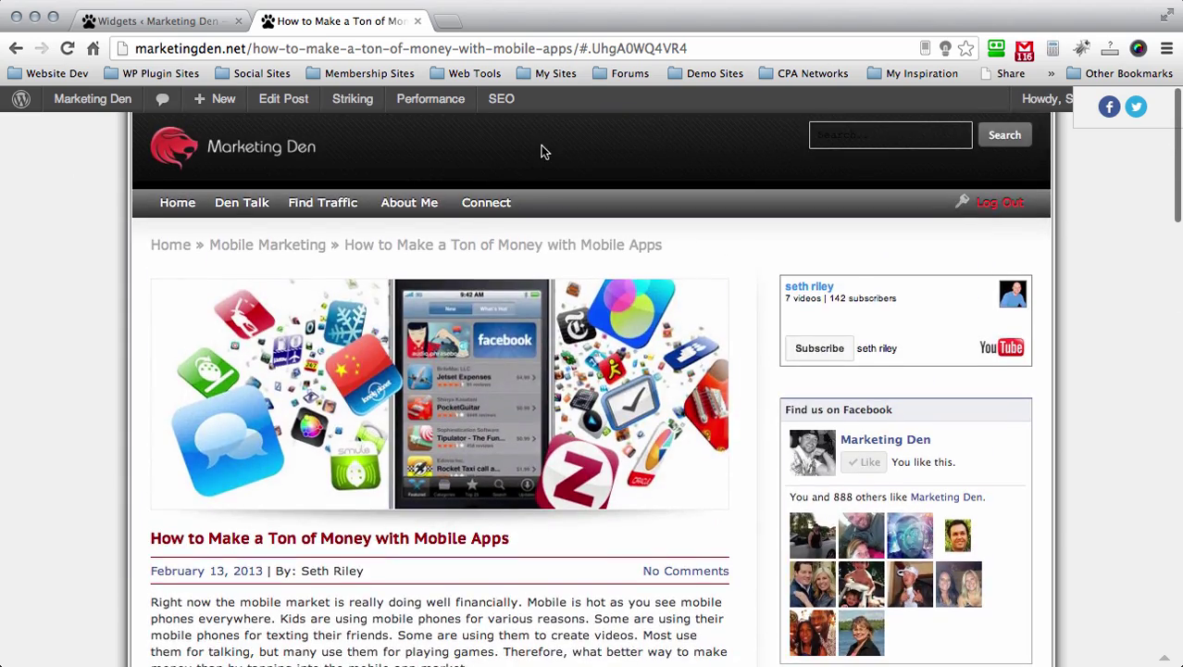